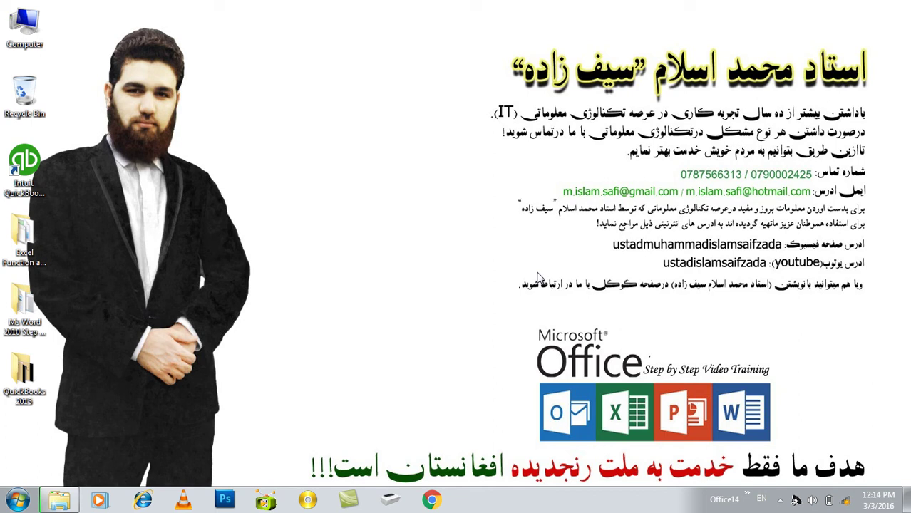
Refresh the desktop, then launch Word through Run with 'winword' after fixing the 'winwrod' typo.
right_click(433, 133)
click(467, 180)
key(super+r)
text(winwrod)
key(Return)
key(Return)
text(winword)
key(Return)
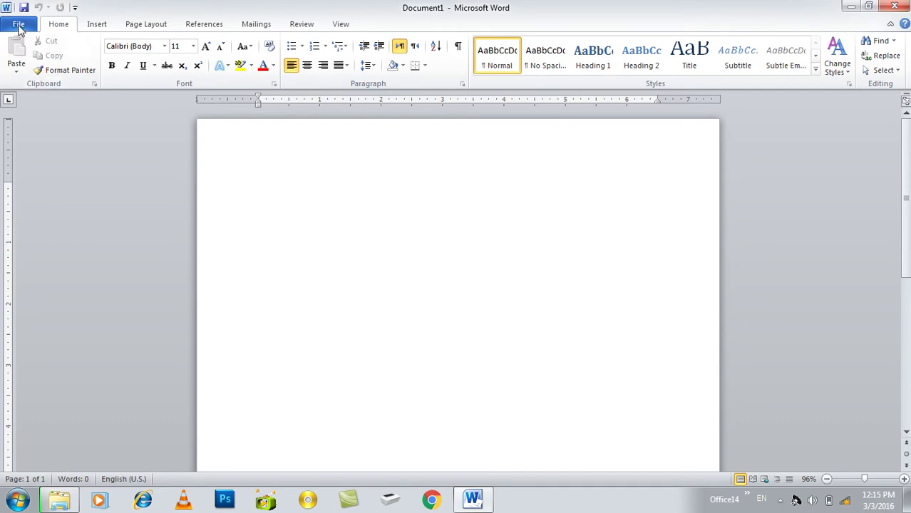
Clear the typed 'this is the c' line and generate sample paragraphs with =rand().
click(19, 26)
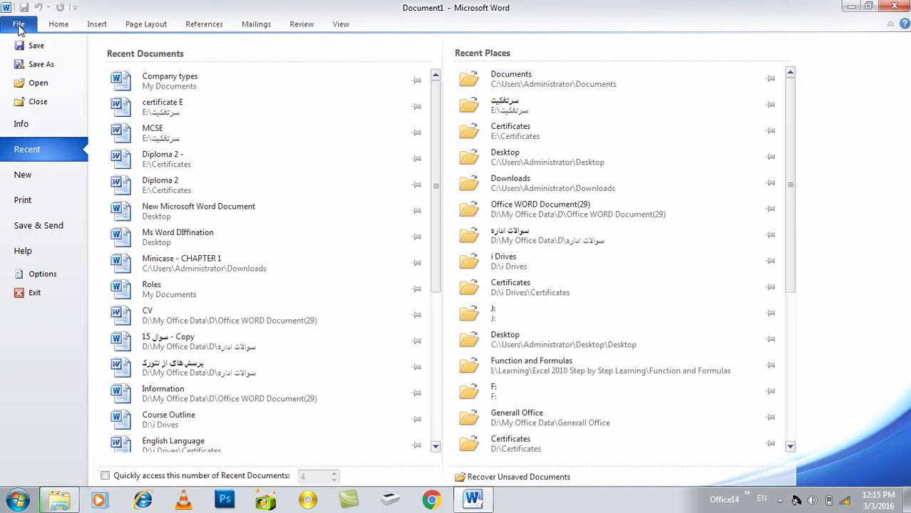
click(19, 26)
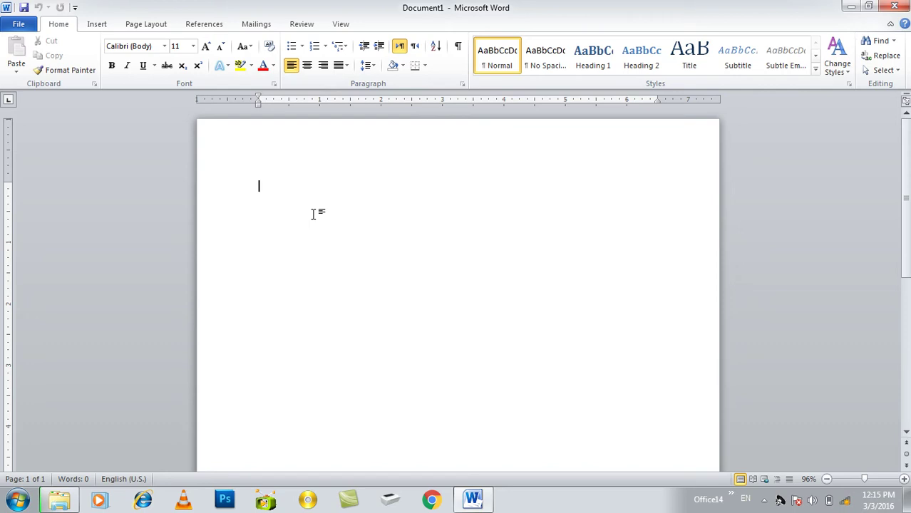
text(this is the c)
key(ctrl+a)
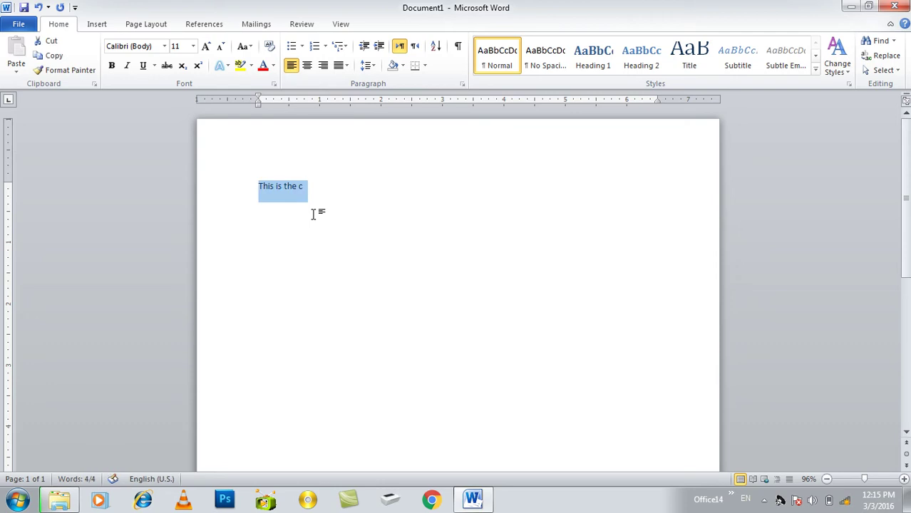
key(BackSpace)
text(=rand)
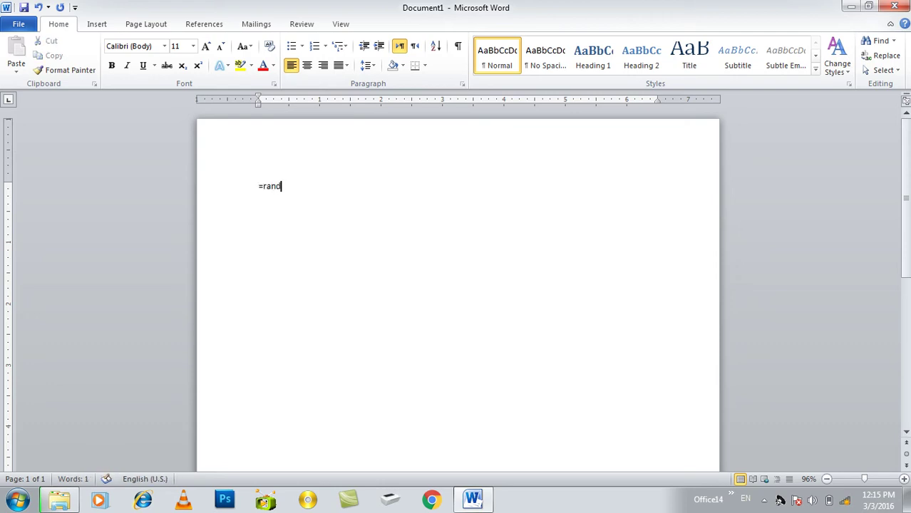
text(())
key(Return)
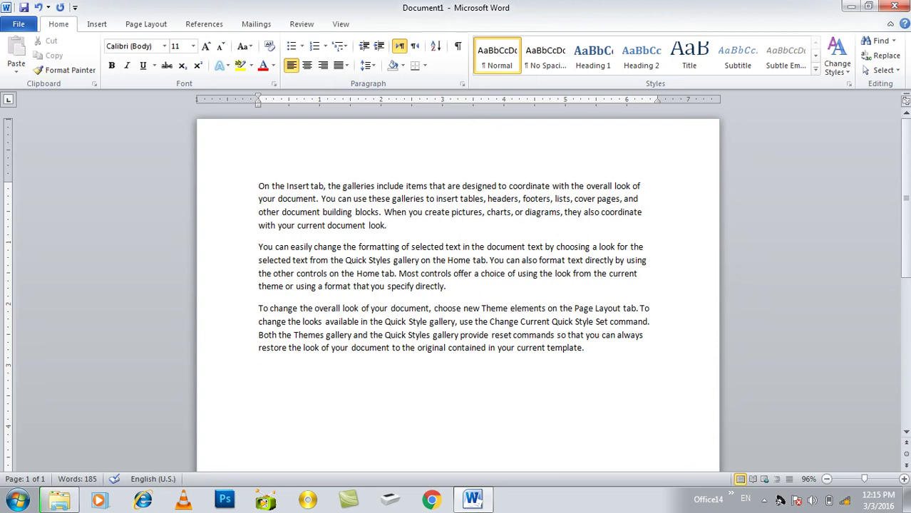
Replace the text with =rand(1), undo it, then generate many pages with =rand(100).
key(ctrl+a)
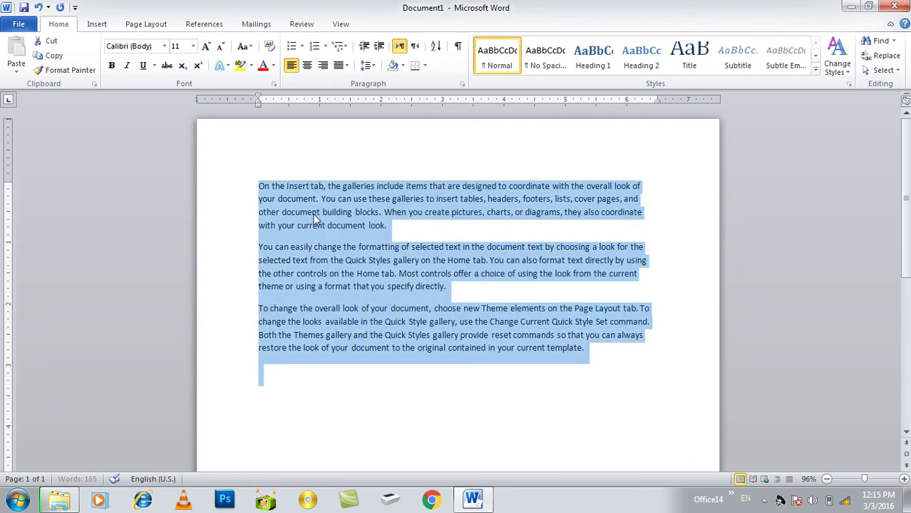
text(=rand)
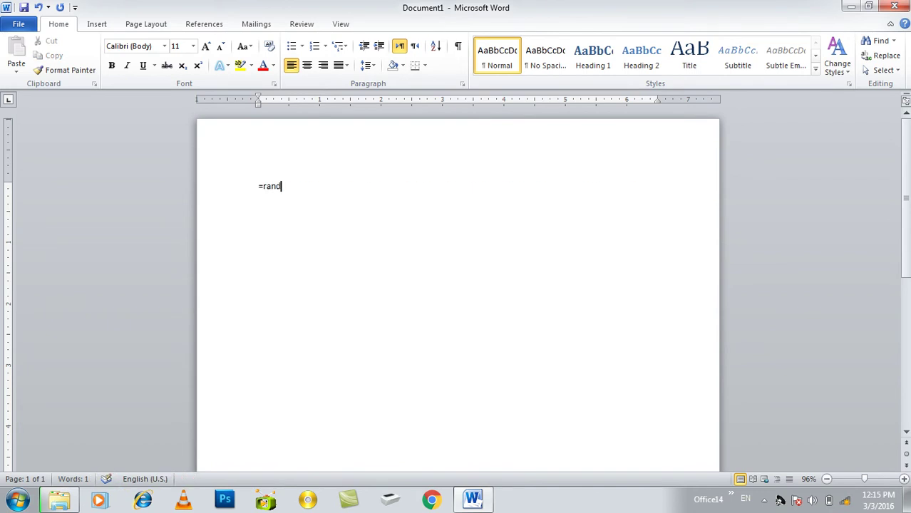
text((1))
key(Return)
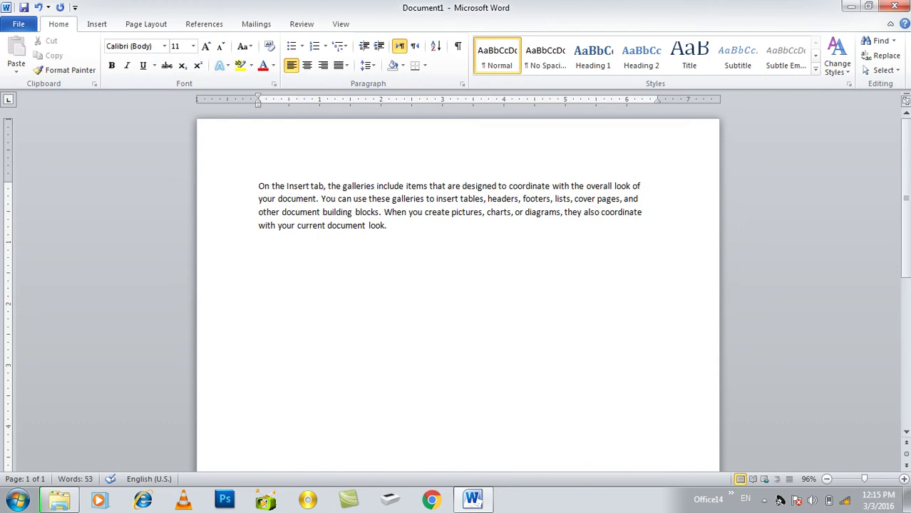
key(ctrl+z)
key(BackSpace)
key(BackSpace)
text(00))
key(Return)
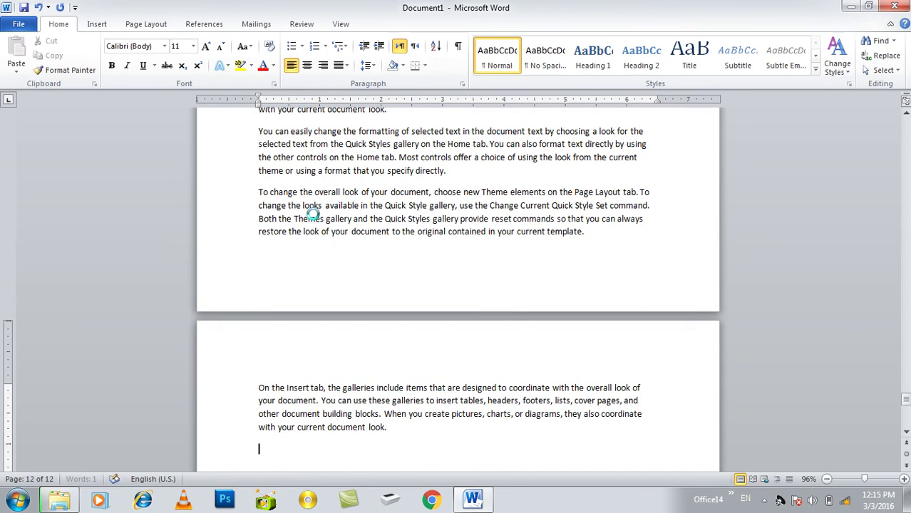
Replace all the generated pages with three sample paragraphs from =rand().
key(ctrl+a)
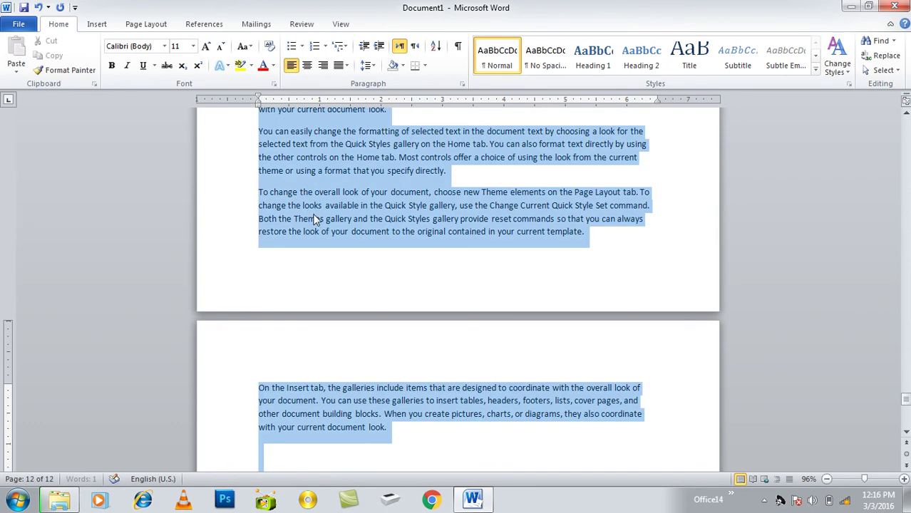
key(ctrl+s)
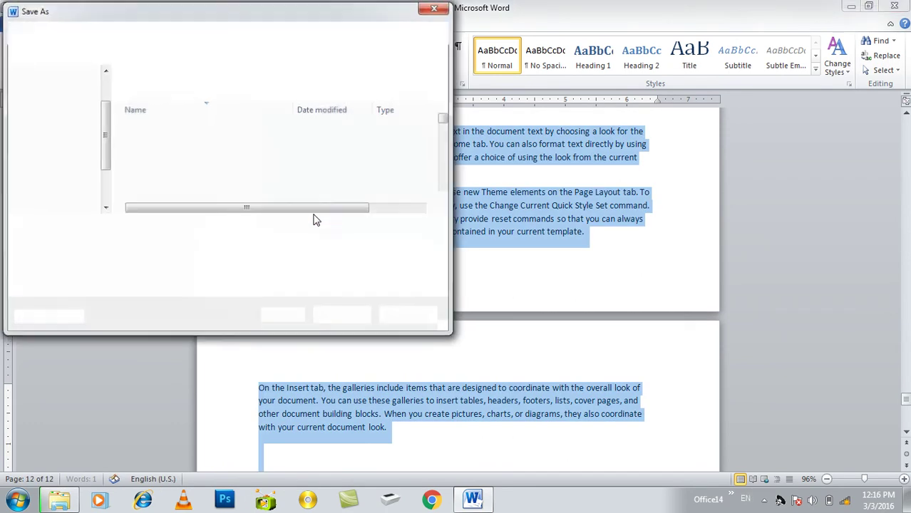
key(Escape)
text(=rand()
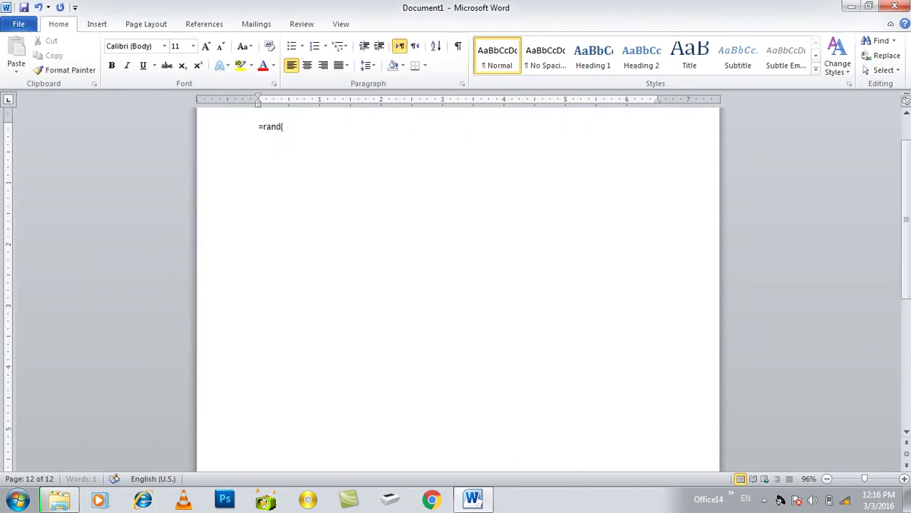
text())
key(Return)
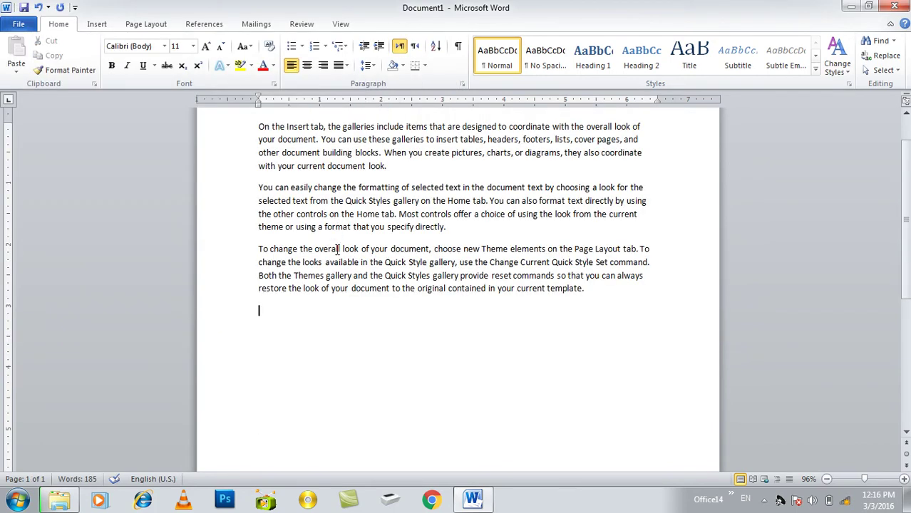
Start Save As from the File menu and choose the Desktop as the save location.
click(16, 26)
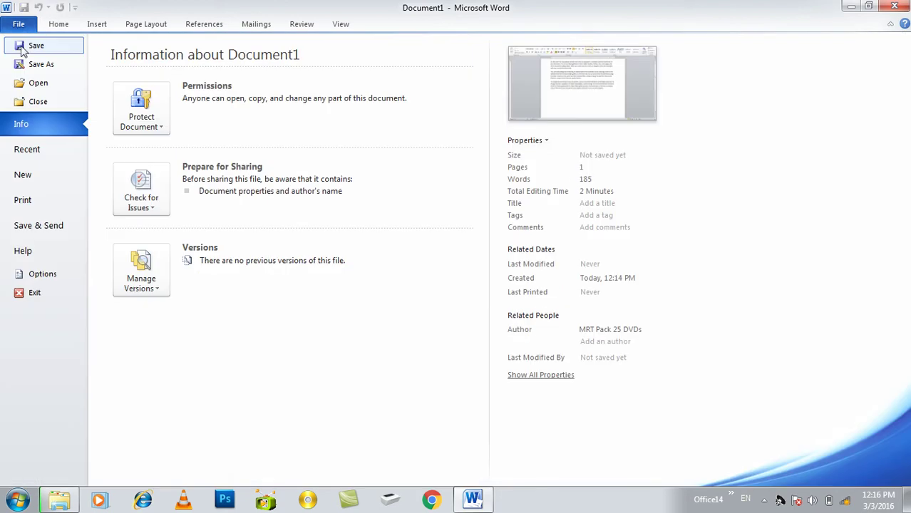
click(22, 49)
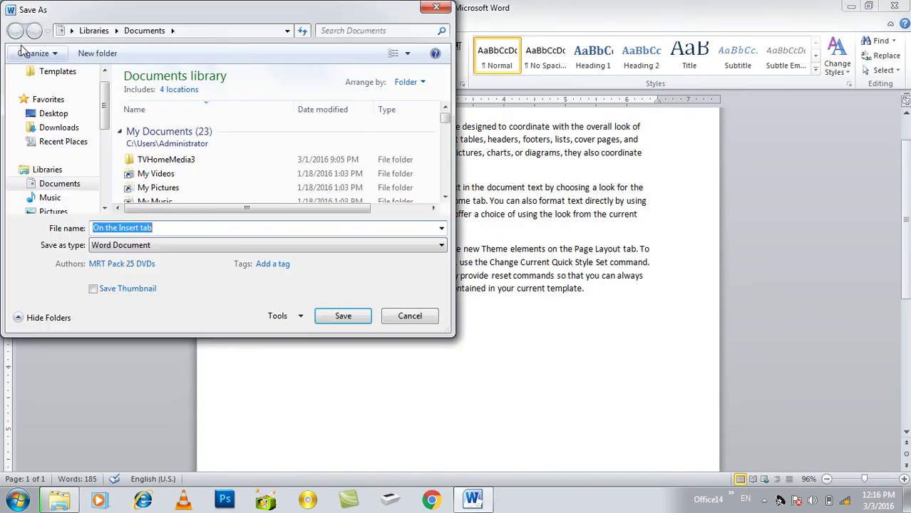
scroll(59, 104, up, 1)
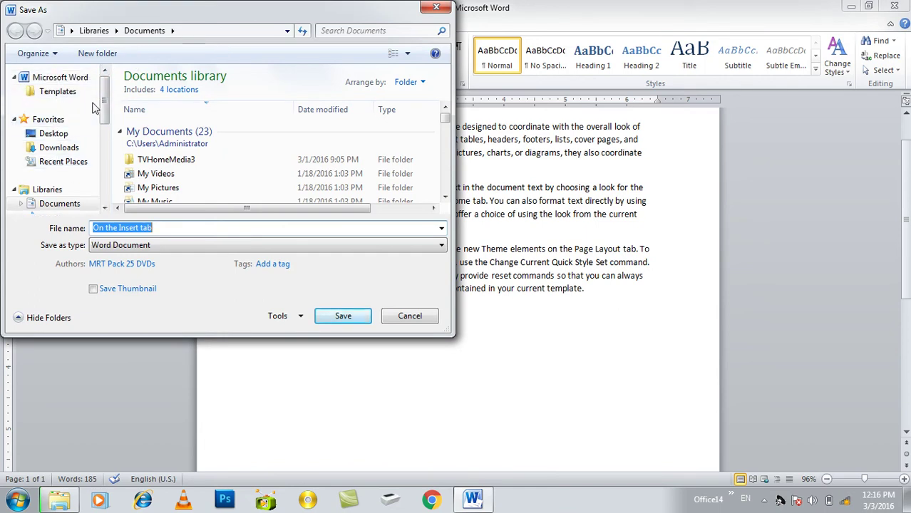
drag(106, 99, 106, 113)
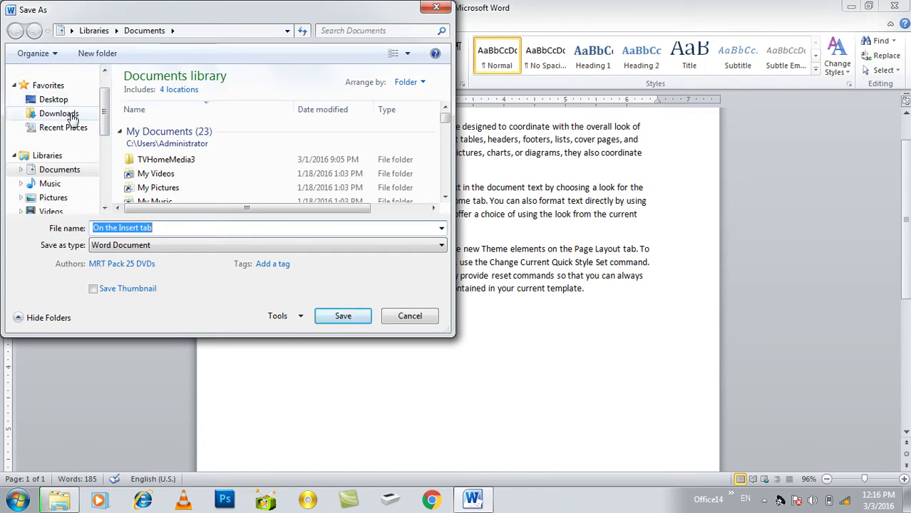
mouse_move(50, 184)
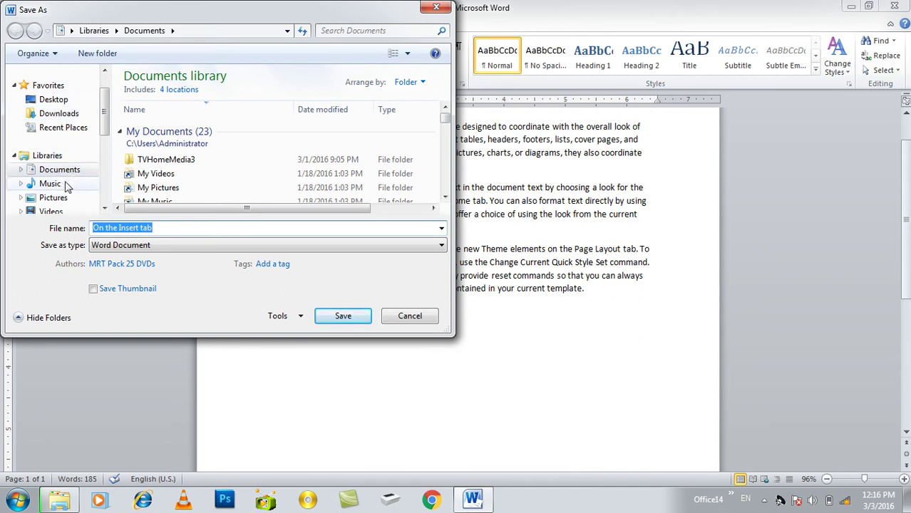
drag(105, 117, 105, 154)
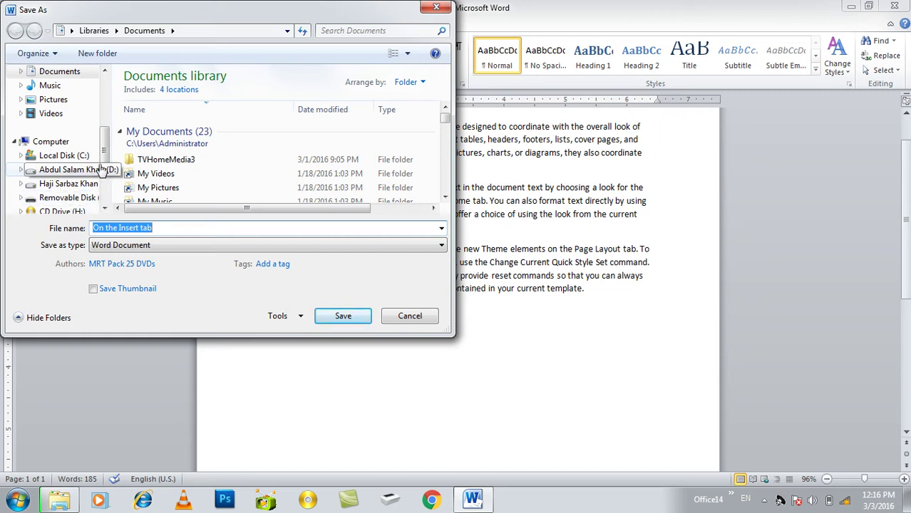
scroll(104, 165, up, 1)
scroll(103, 164, up, 2)
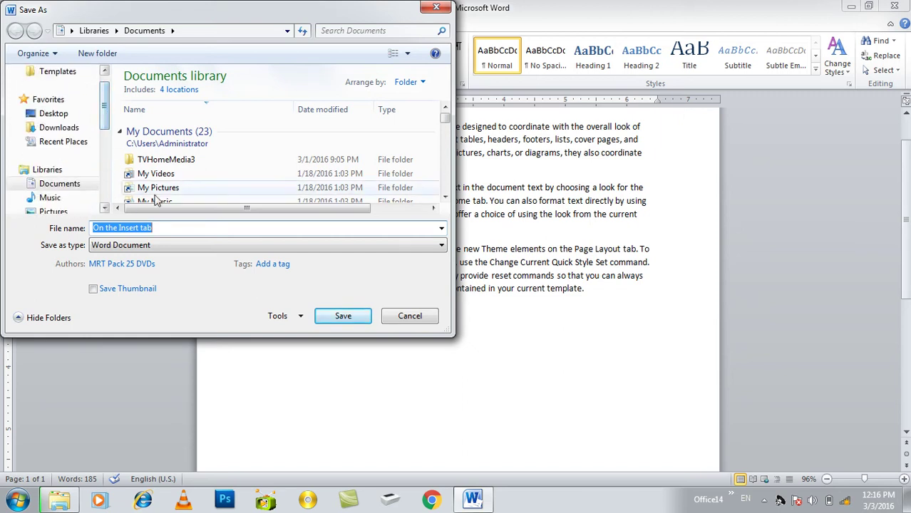
mouse_move(55, 113)
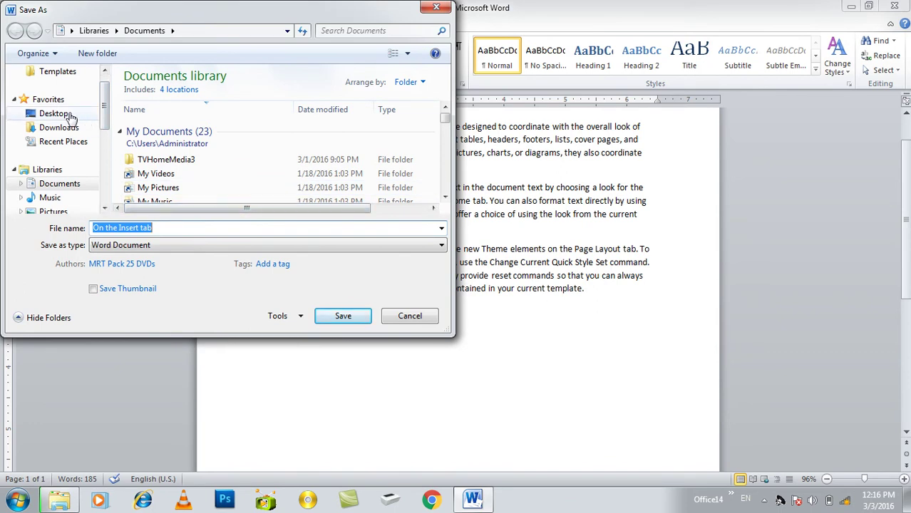
click(71, 118)
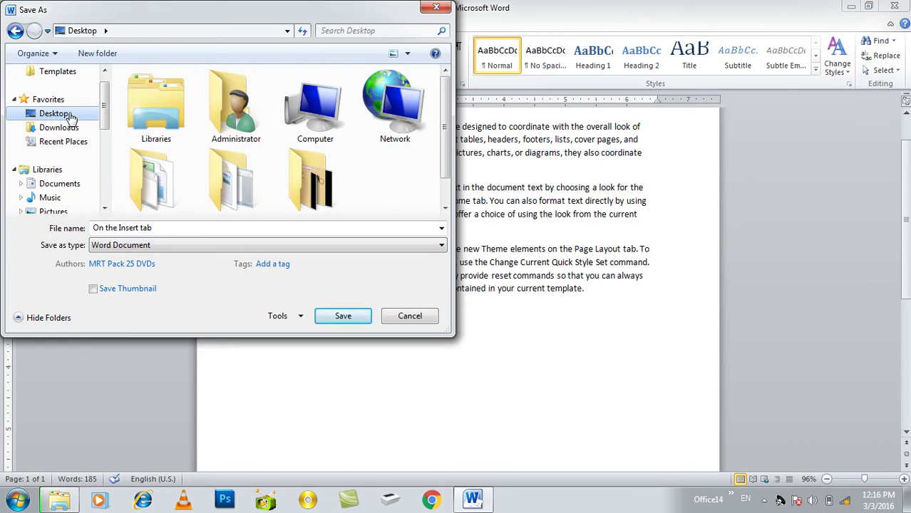
Name the file 'My Office Data' and save it as a Word Document.
click(168, 227)
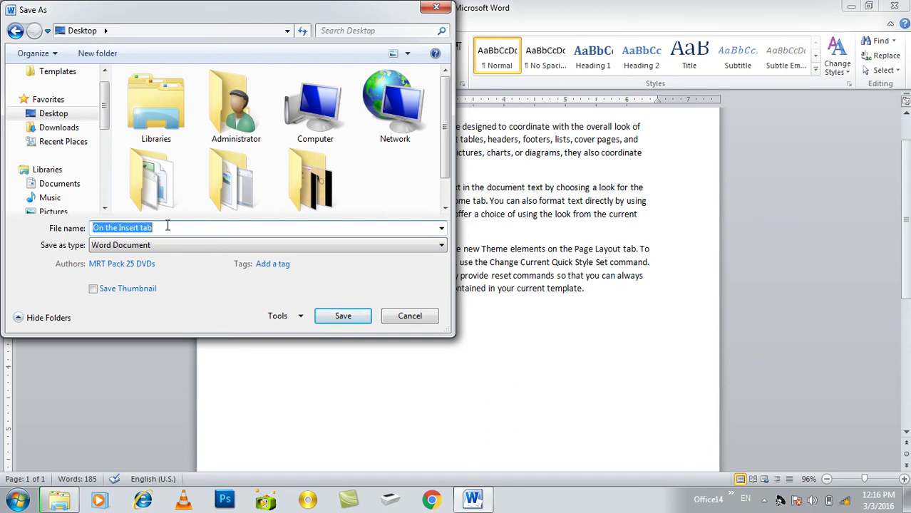
text(My Office Data)
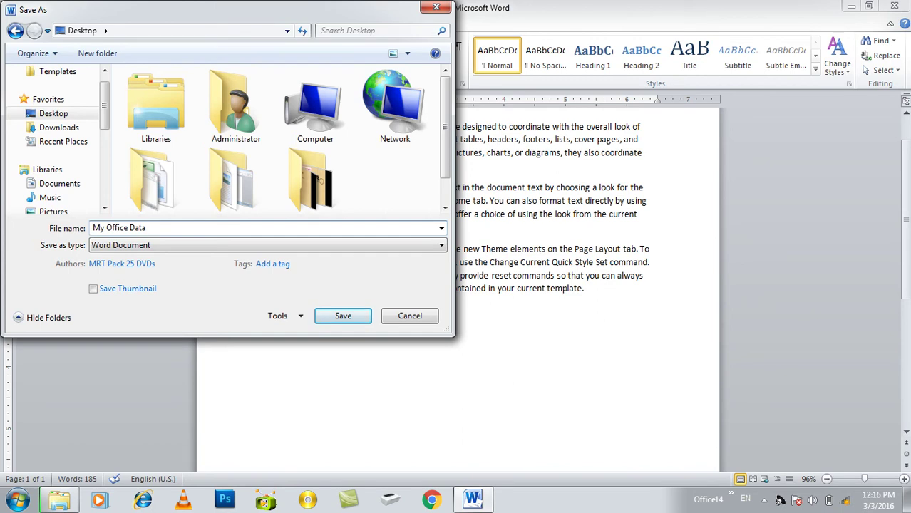
click(345, 316)
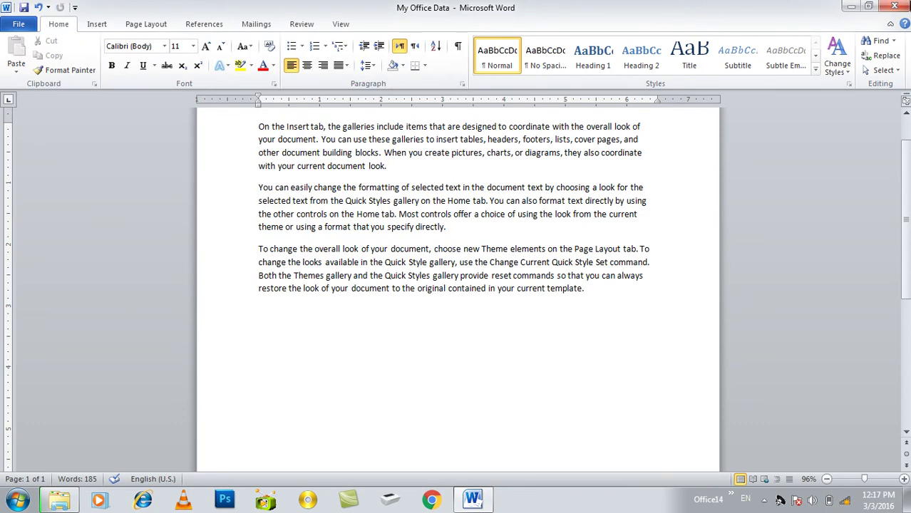
Close Word, reopen My Office Data from the desktop, and close it again.
click(902, 8)
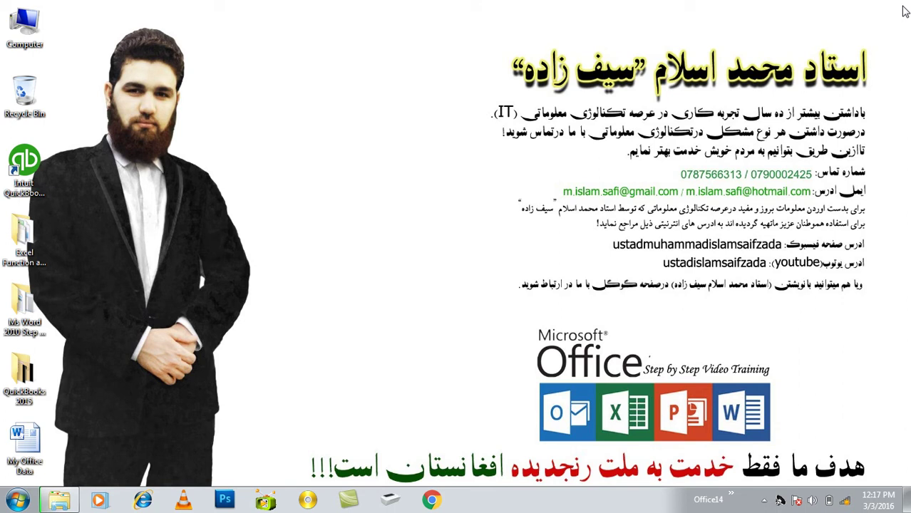
mouse_move(275, 36)
mouse_down()
mouse_move(397, 259)
mouse_move(910, 417)
mouse_up()
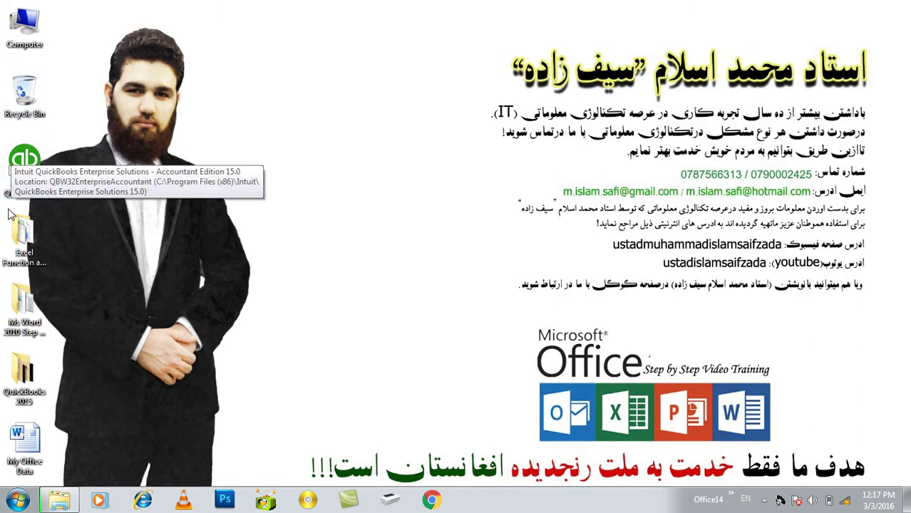
double_click(37, 461)
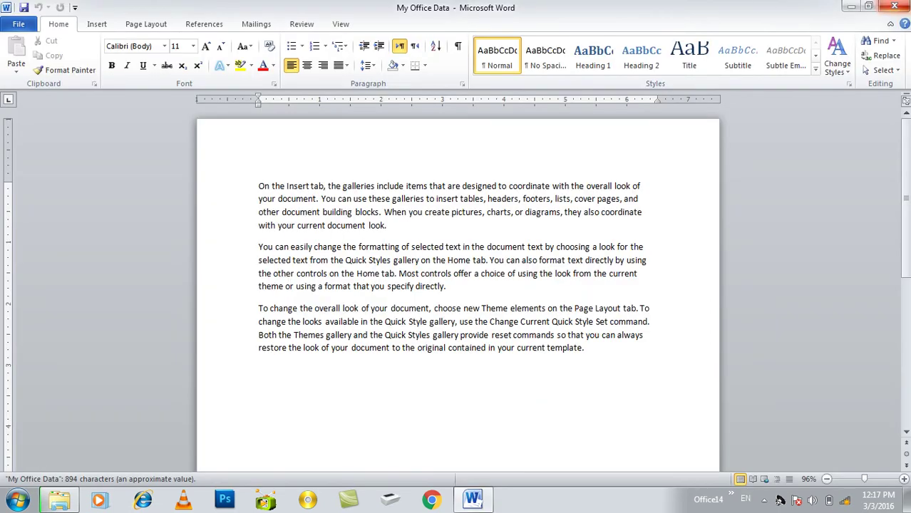
click(897, 7)
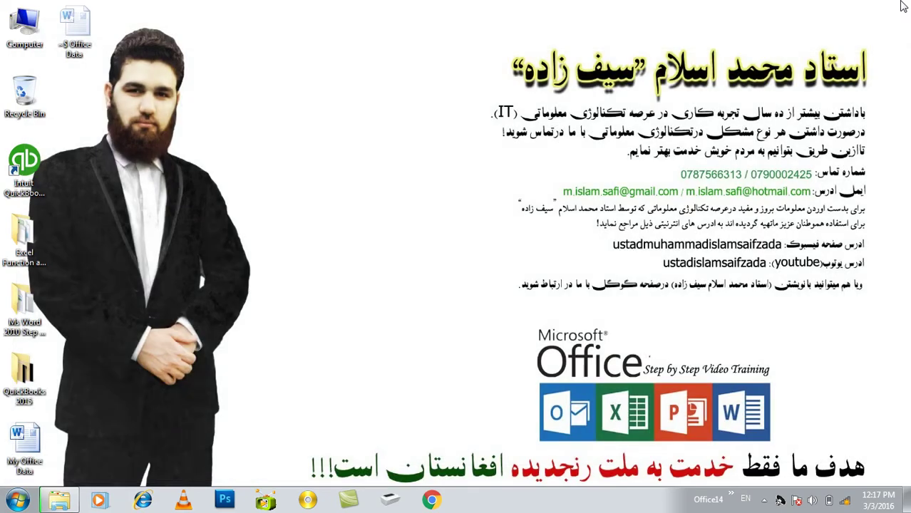
Launch Word again with 'winword' from Run to get a blank Document1.
key(super+r)
text(winword)
key(Return)
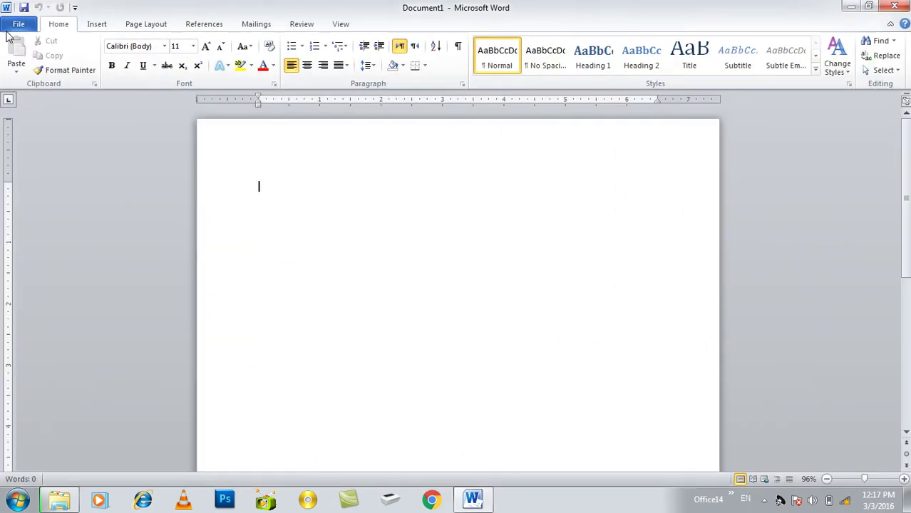
Open My Office Data.docx from the Desktop through the Open dialog.
click(12, 25)
click(38, 83)
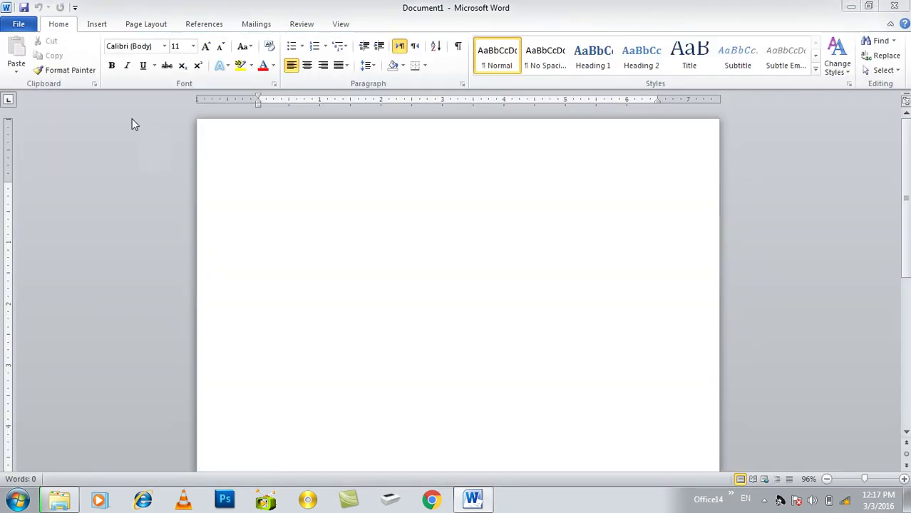
click(65, 135)
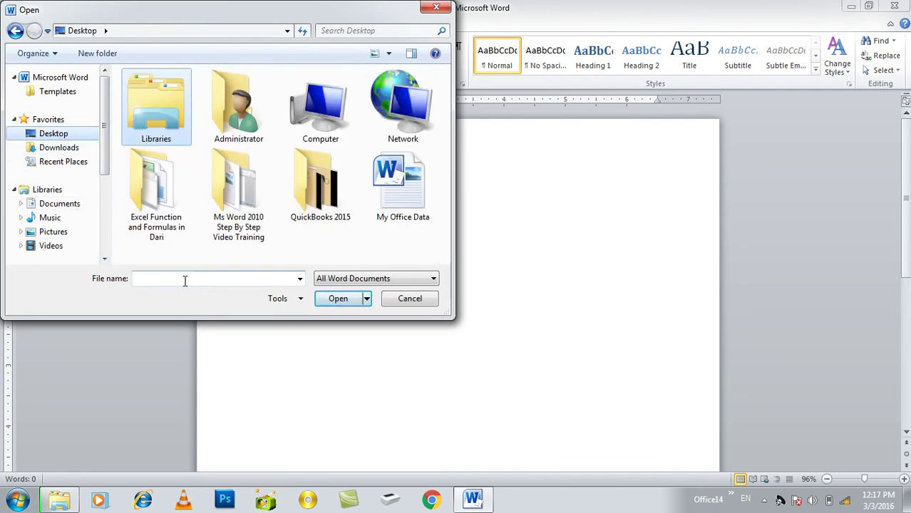
click(239, 280)
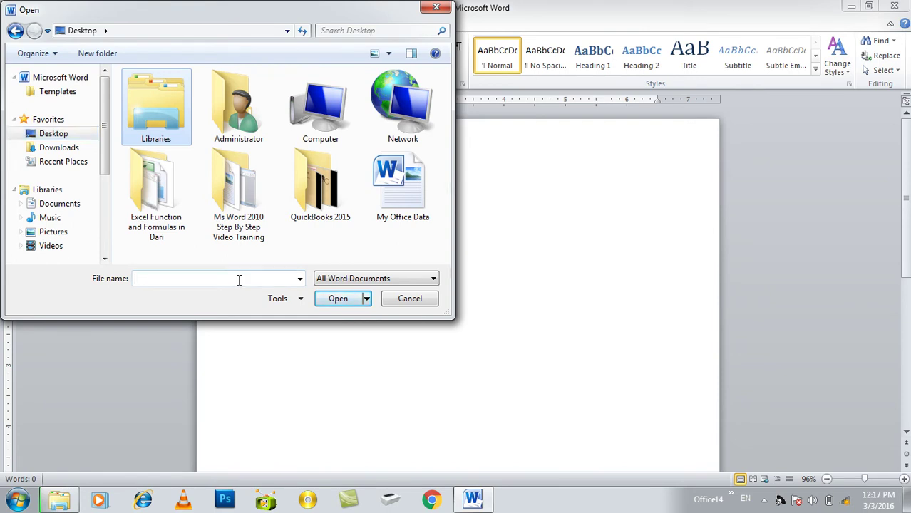
text(My Office)
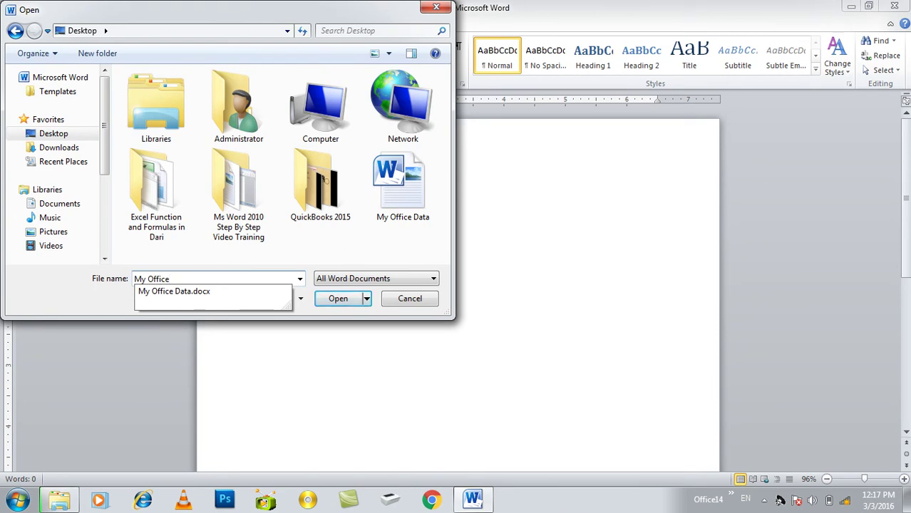
click(190, 287)
click(332, 300)
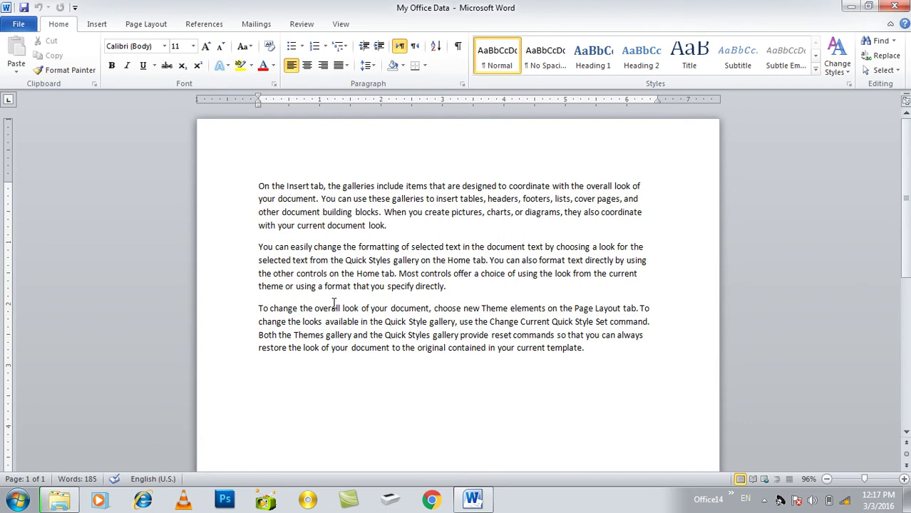
Close it with Ctrl+W and fill a new document with three =rand() paragraphs.
key(ctrl+w)
key(ctrl+n)
text(=rand())
key(Return)
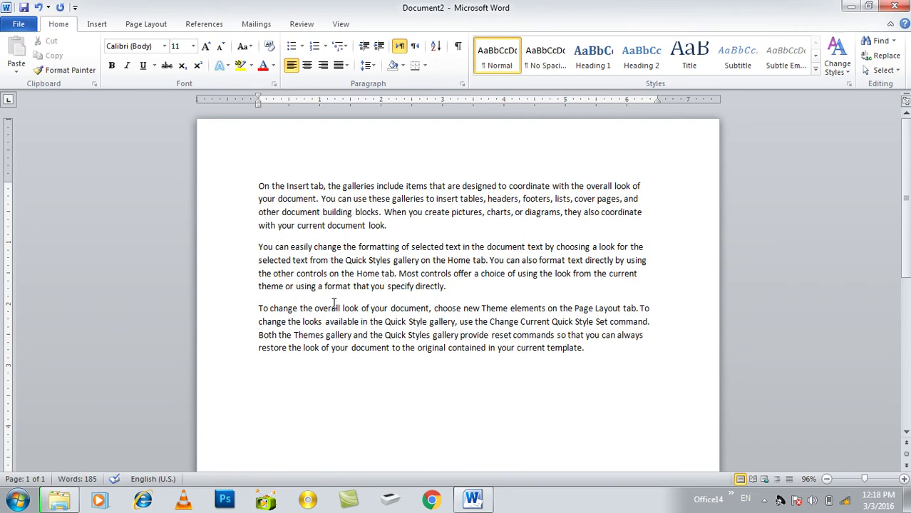
Set Save As to the Desktop with file name 'My Data' and expand the Tools options.
click(19, 29)
click(27, 48)
drag(105, 137, 105, 89)
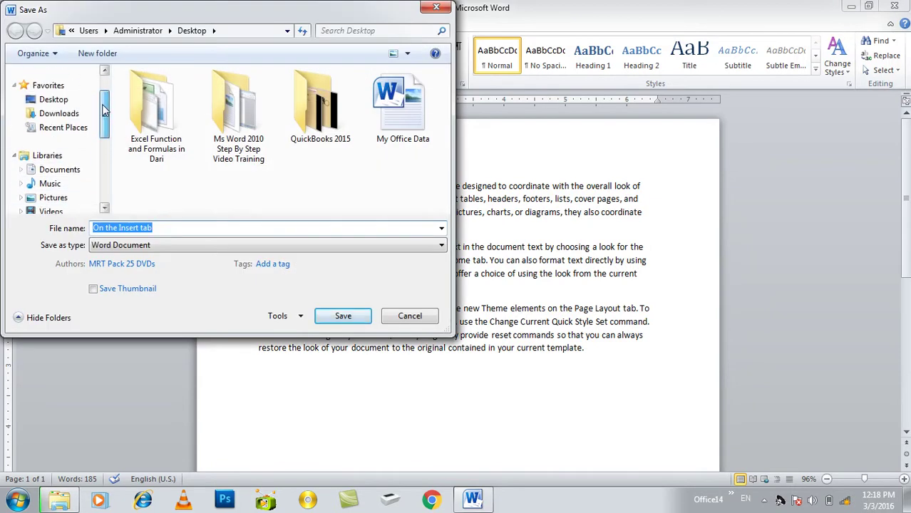
click(53, 99)
click(174, 228)
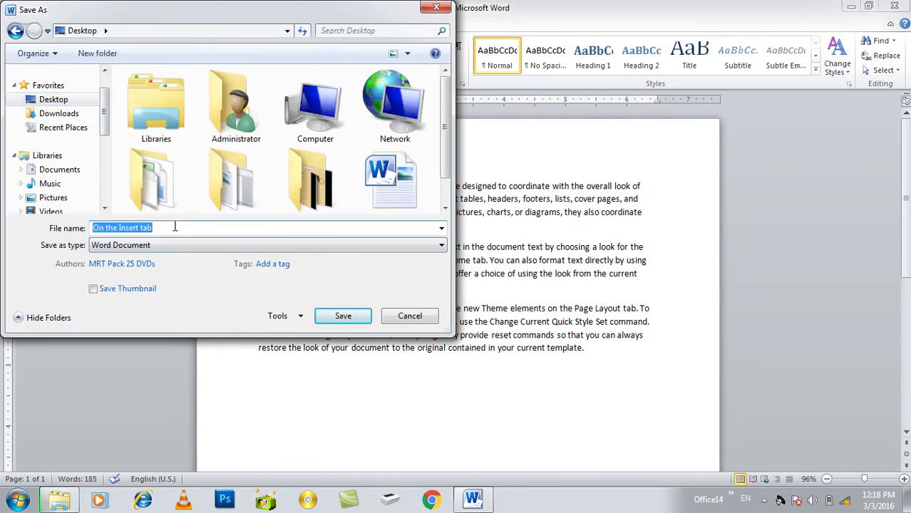
text(My Data)
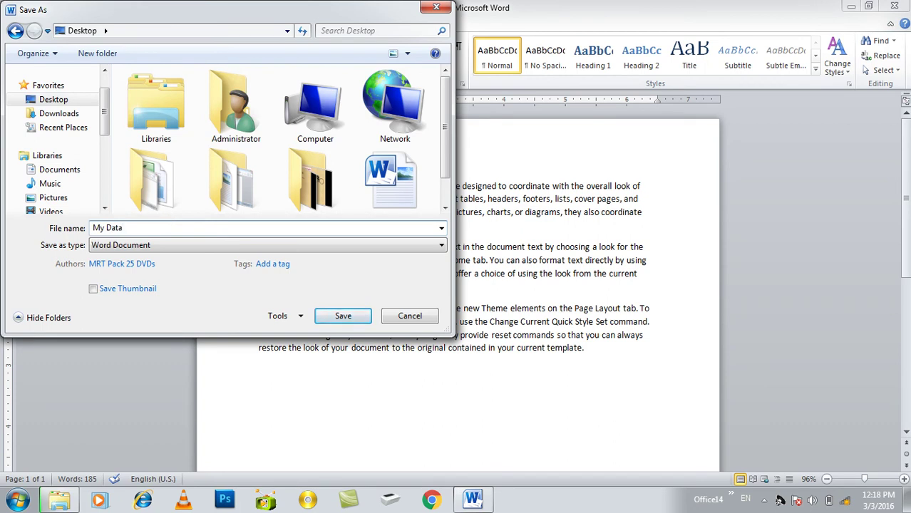
click(274, 317)
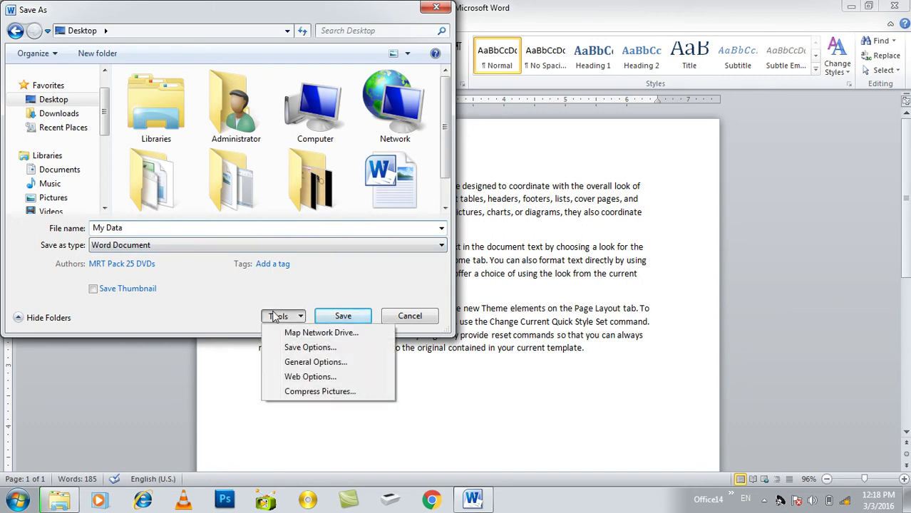
In General Options, set a password to open and a password to modify.
click(289, 364)
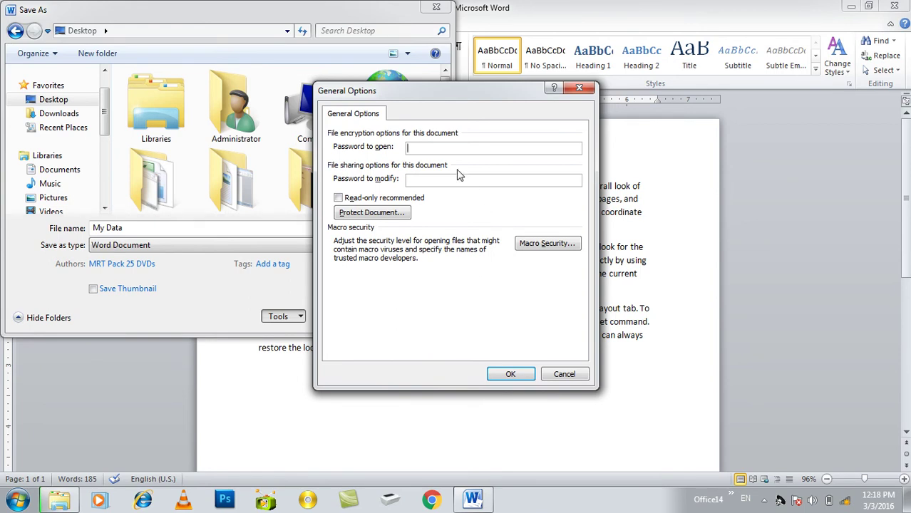
click(436, 181)
click(524, 376)
Re-enter both passwords to confirm, save My Data, and close Word.
click(467, 266)
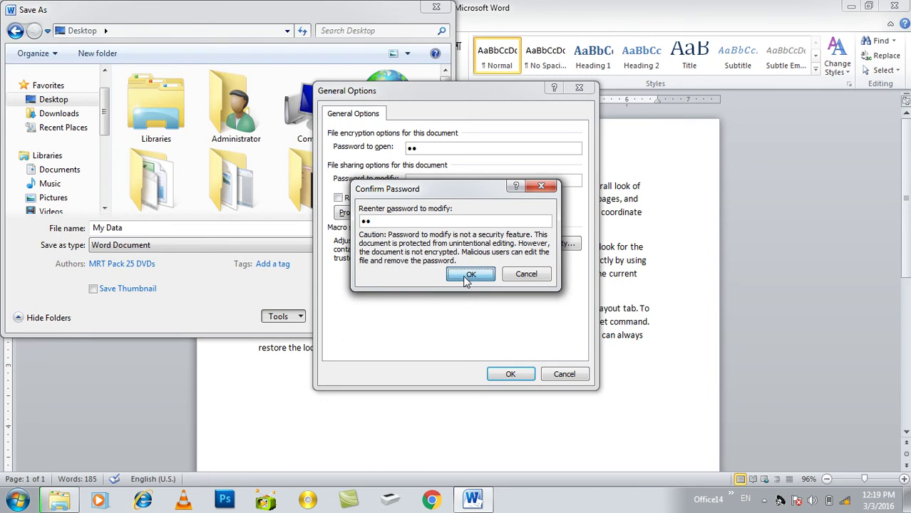
click(469, 276)
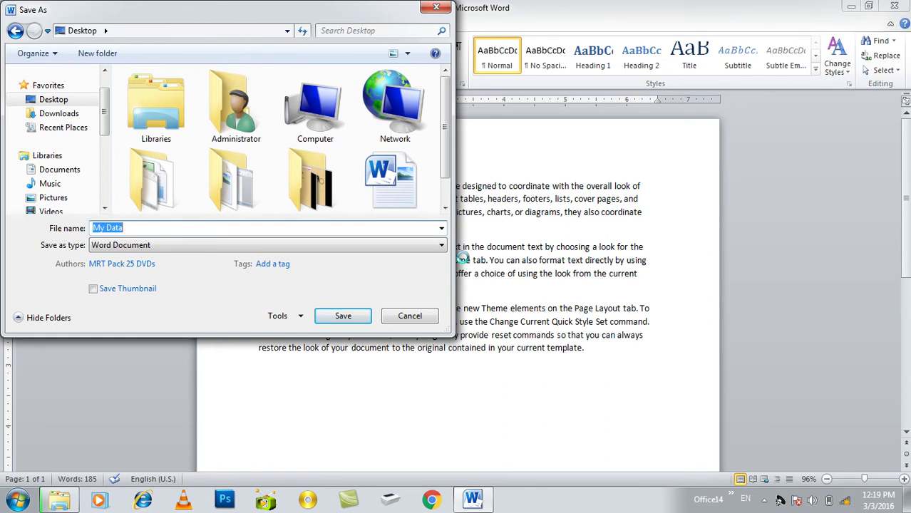
click(343, 316)
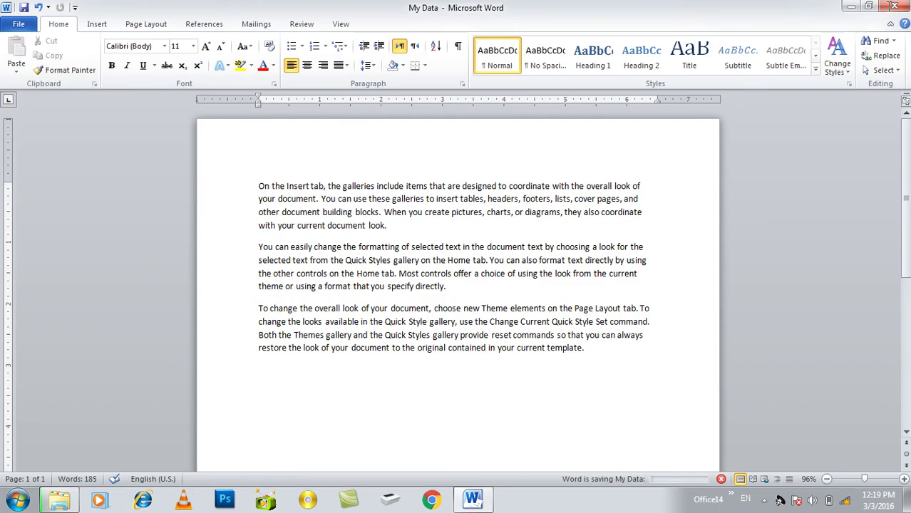
click(894, 6)
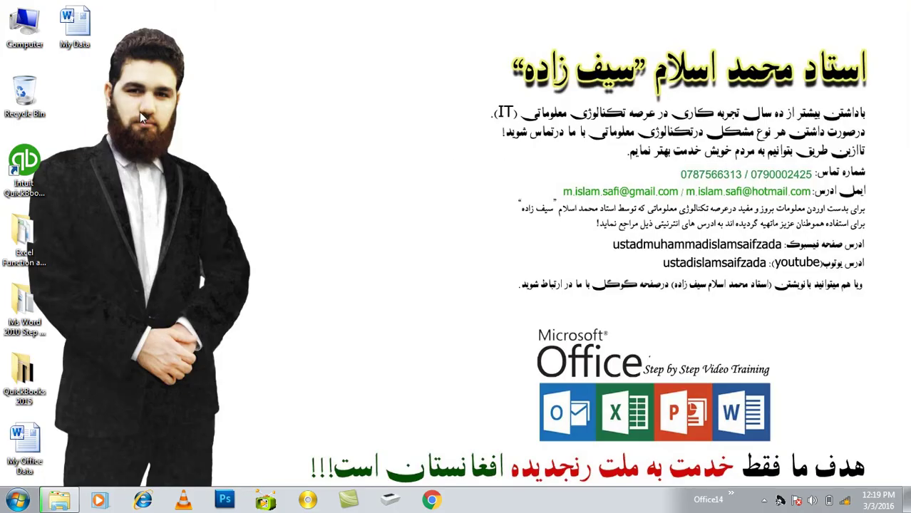
Open My Data from the desktop with its open password, choosing Read Only at the modify prompt.
double_click(87, 37)
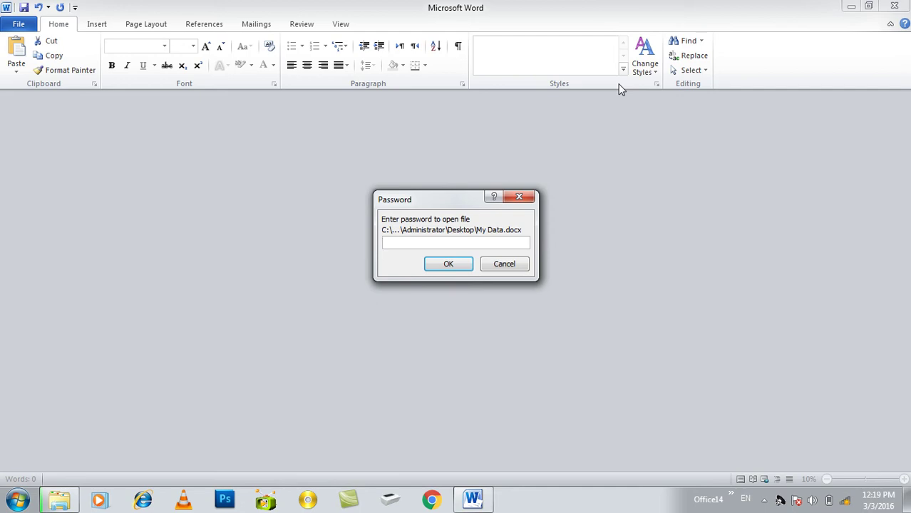
click(450, 265)
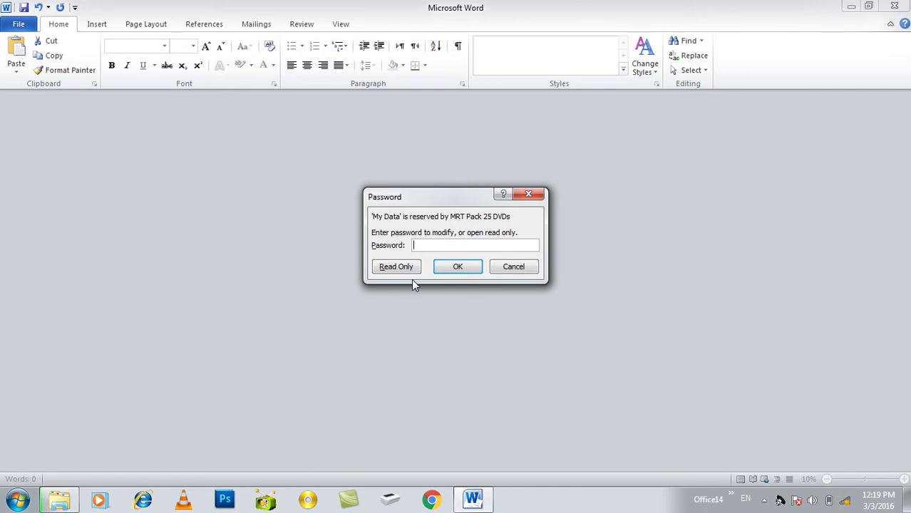
click(396, 267)
Type test text, attempt saving over read-only My Data, dismiss the warning, close, and reopen My Data.
text(aa)
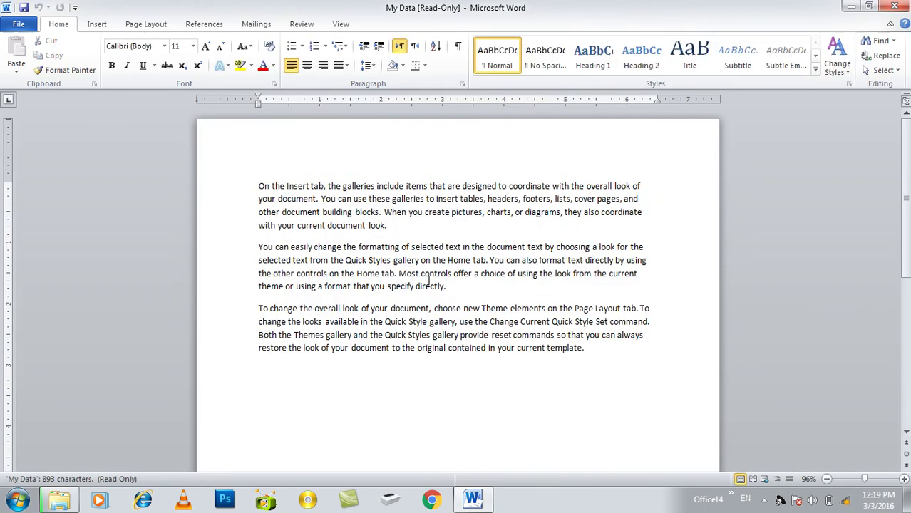
text(dasdasdas)
key(ctrl+s)
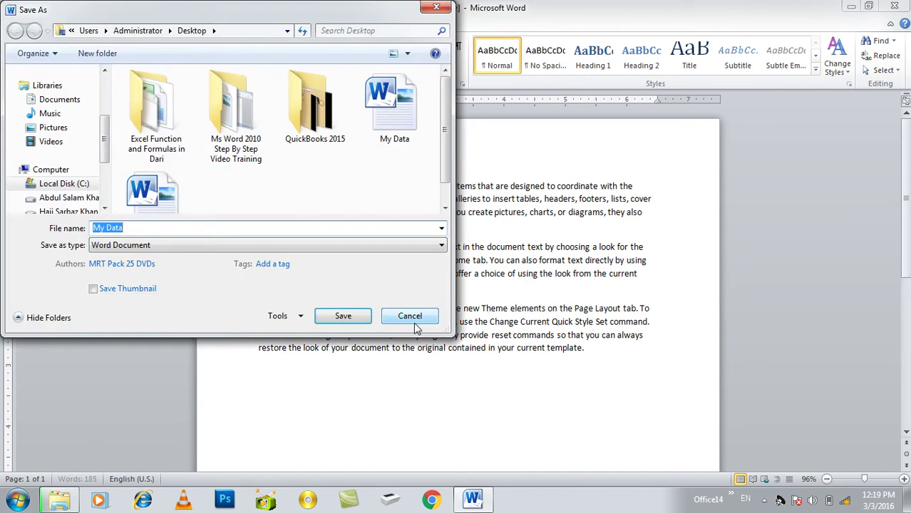
click(363, 318)
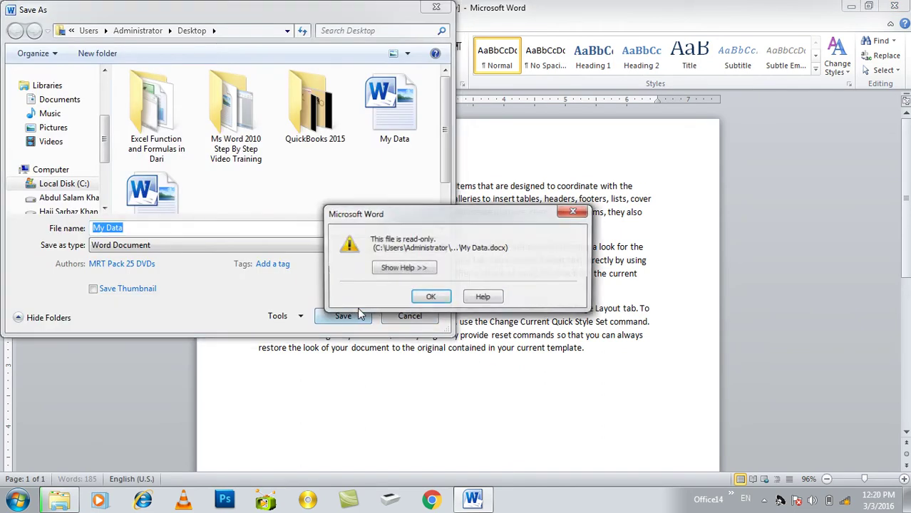
click(428, 294)
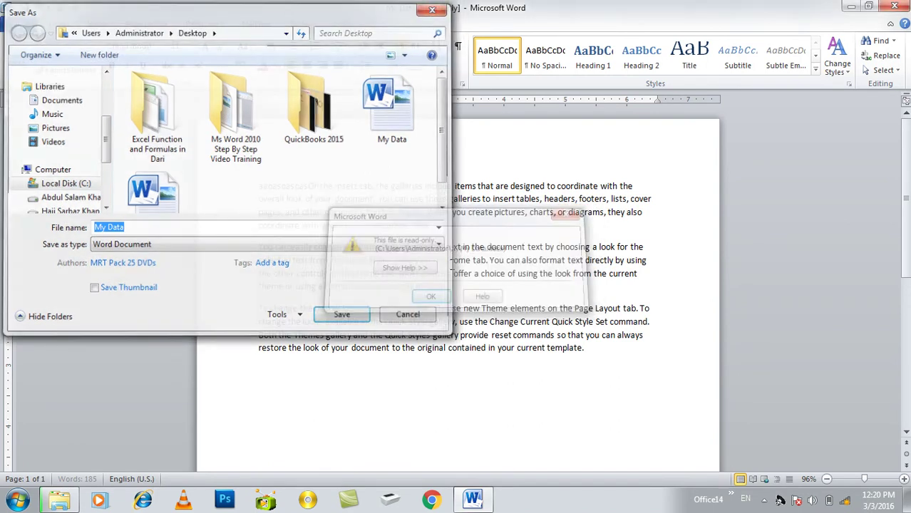
click(898, 8)
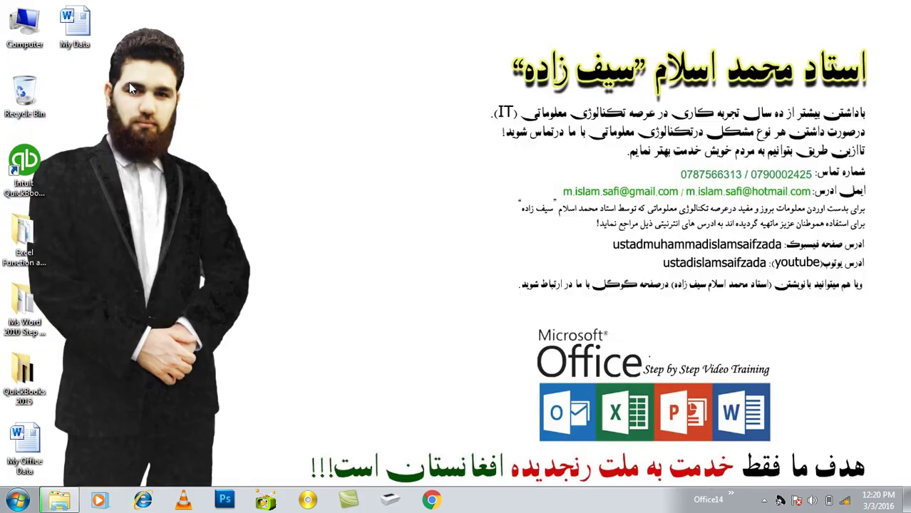
double_click(75, 27)
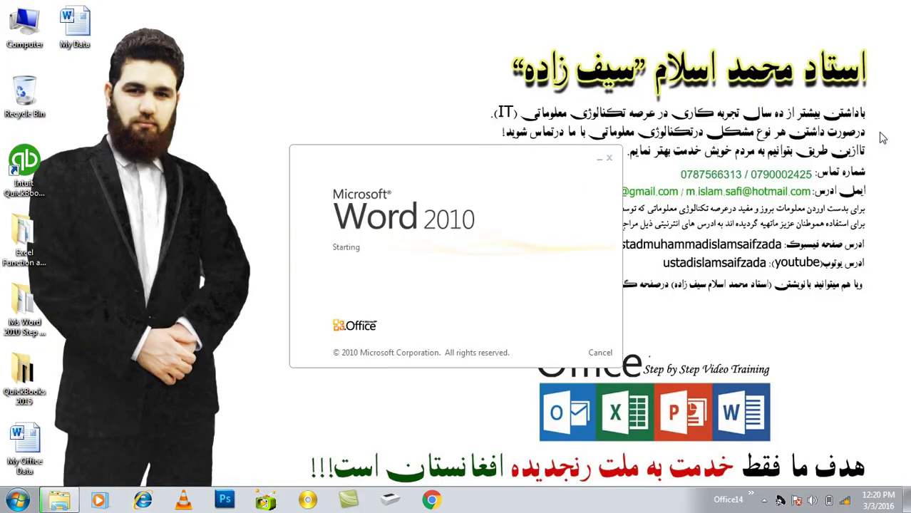
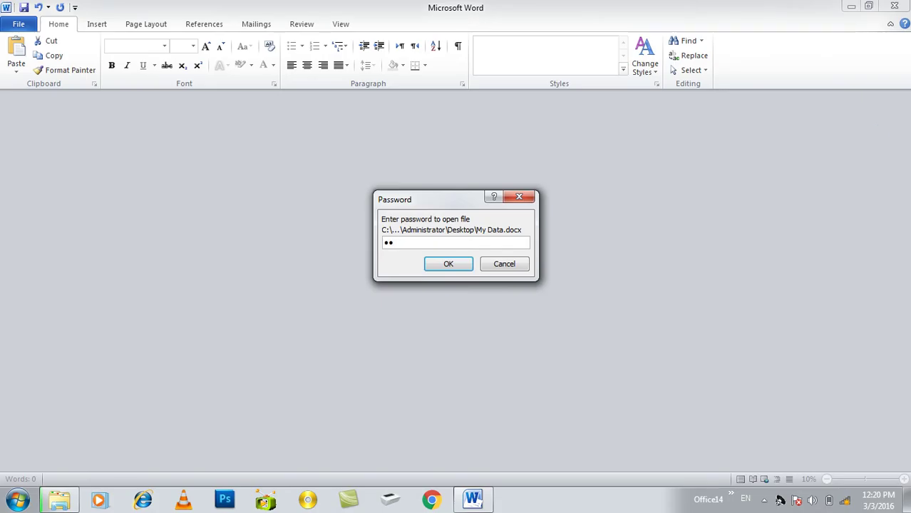
Enter the open and modify passwords, add 'asad' as a new first line, and save.
key(Return)
key(Return)
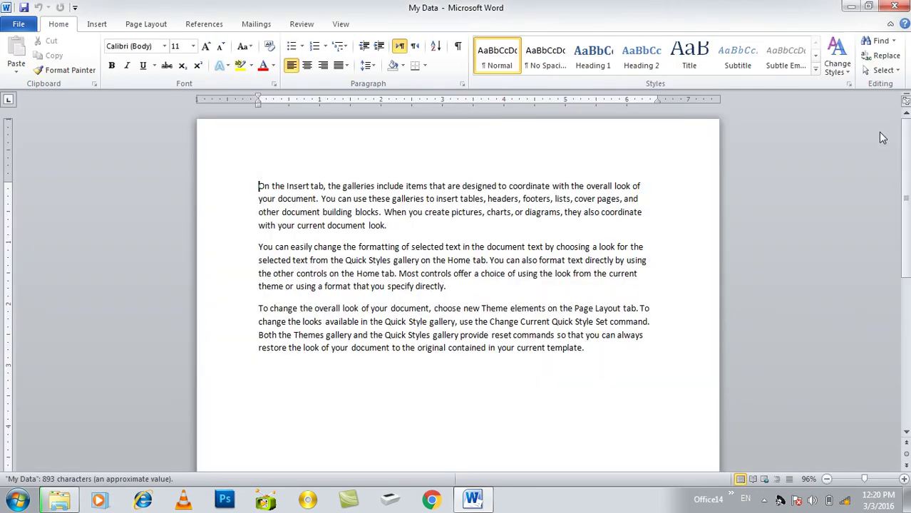
text(asad)
key(Return)
key(ctrl+s)
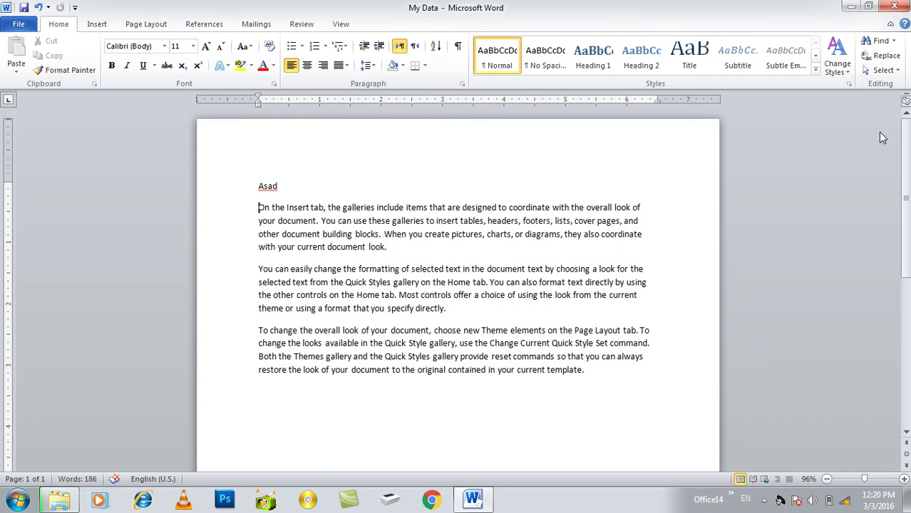
Close My Data, create a new blank document, and exit Word.
key(ctrl+w)
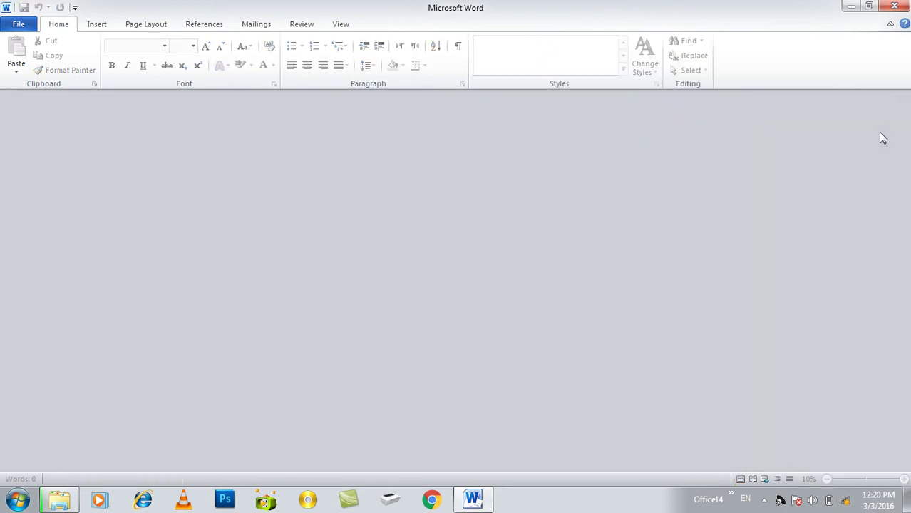
key(ctrl+n)
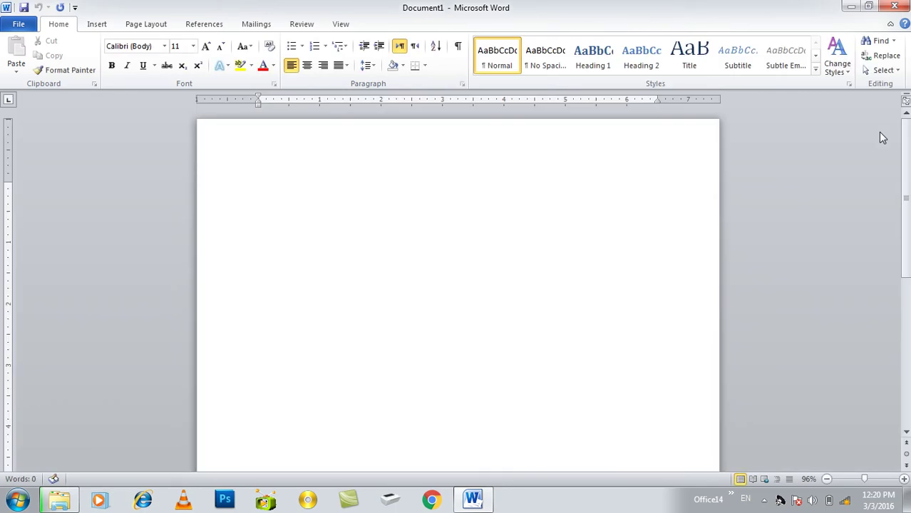
click(895, 7)
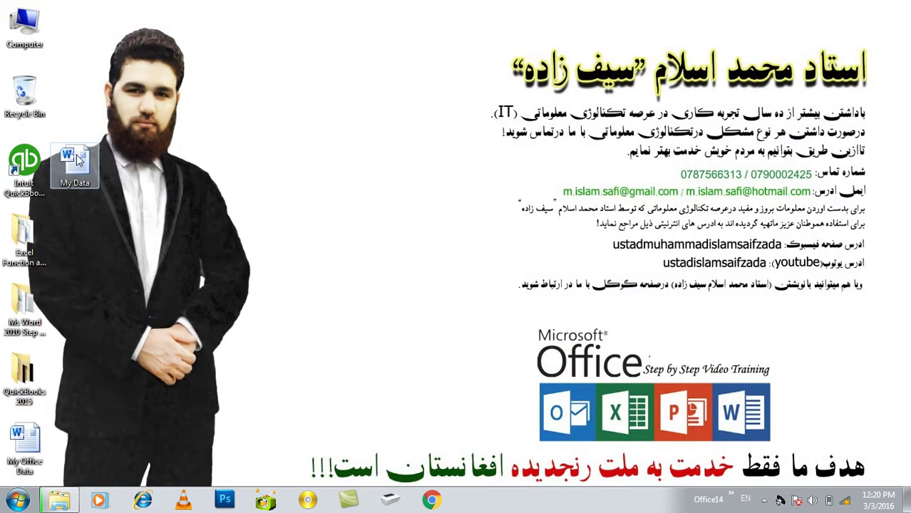
Delete the My Data file from the desktop.
click(82, 150)
mouse_move(74, 164)
key(Delete)
key(Return)
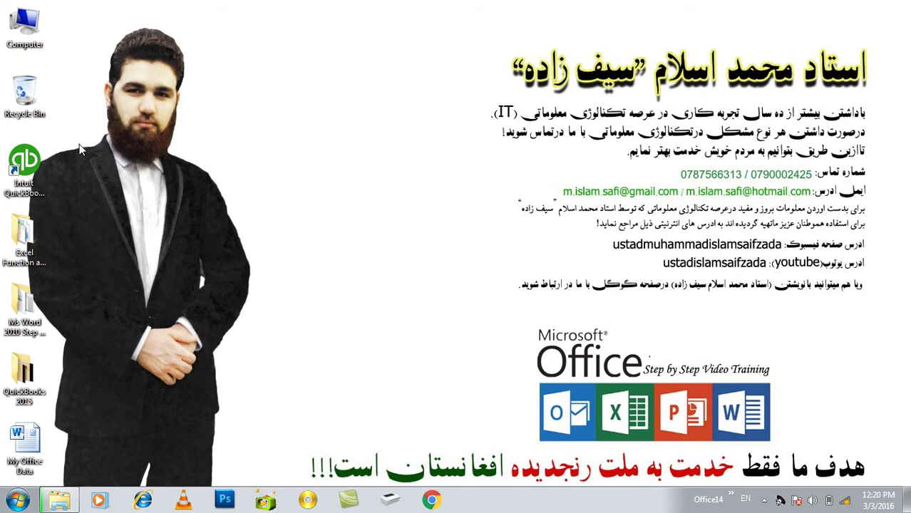
Launch Word via winword in Run and generate sample paragraphs with =rand().
key(super+r)
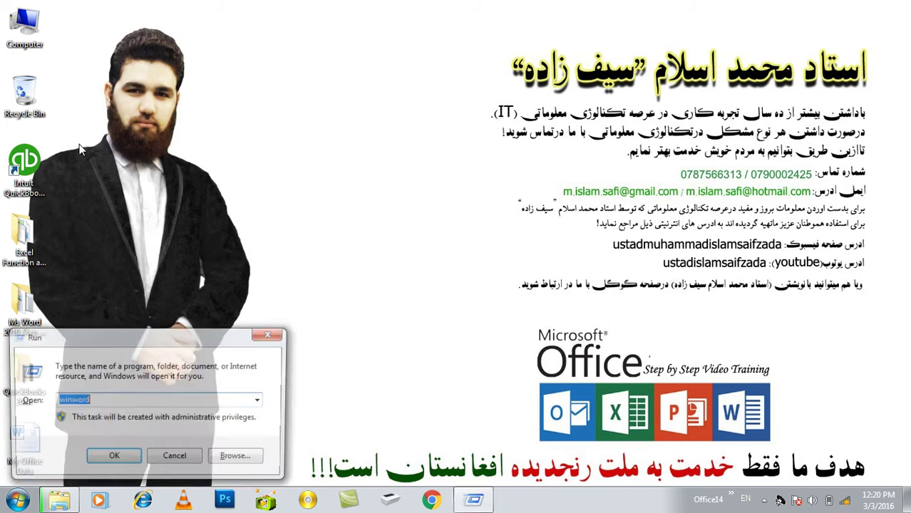
key(Return)
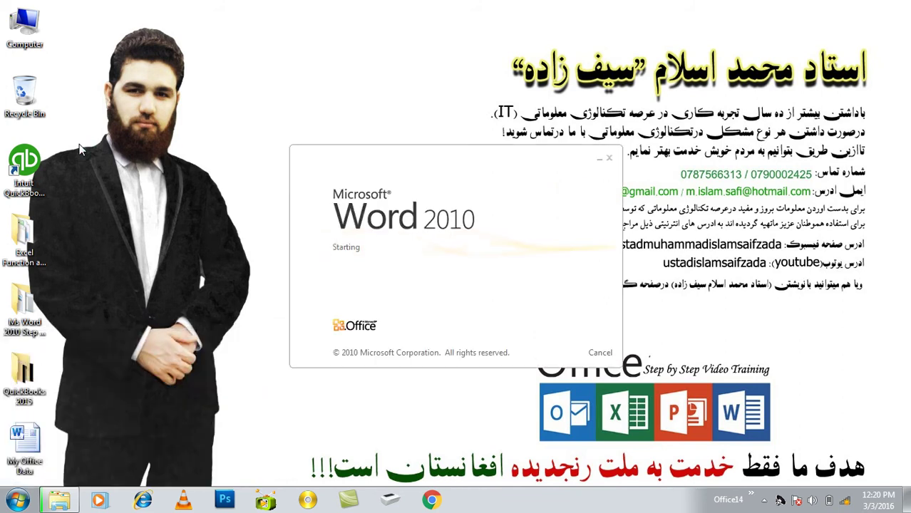
text(=rabnd)
key(BackSpace)
key(BackSpace)
key(BackSpace)
text(nd())
key(Return)
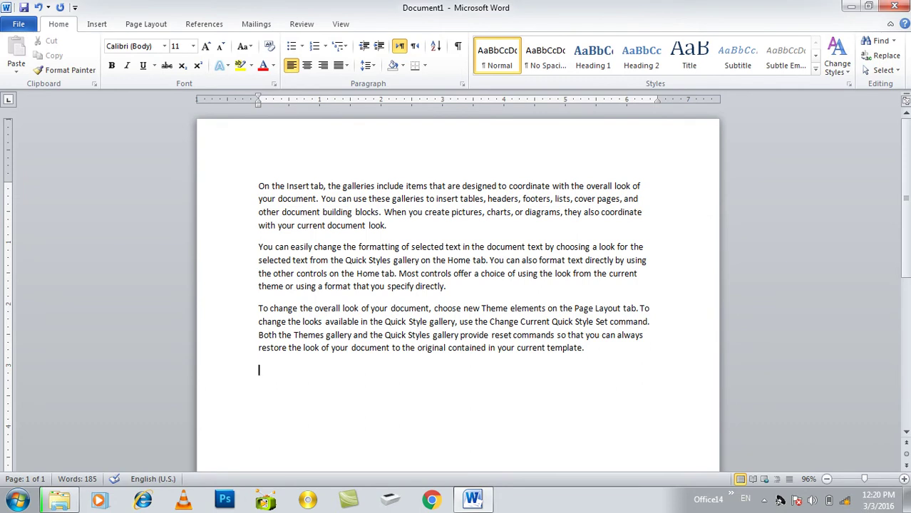
Save the document to the Desktop under the name Omer.
click(17, 500)
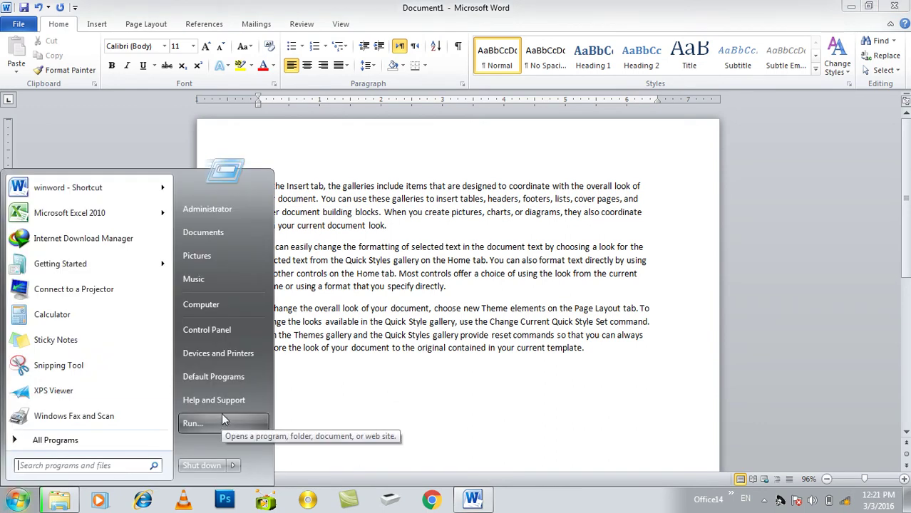
click(418, 349)
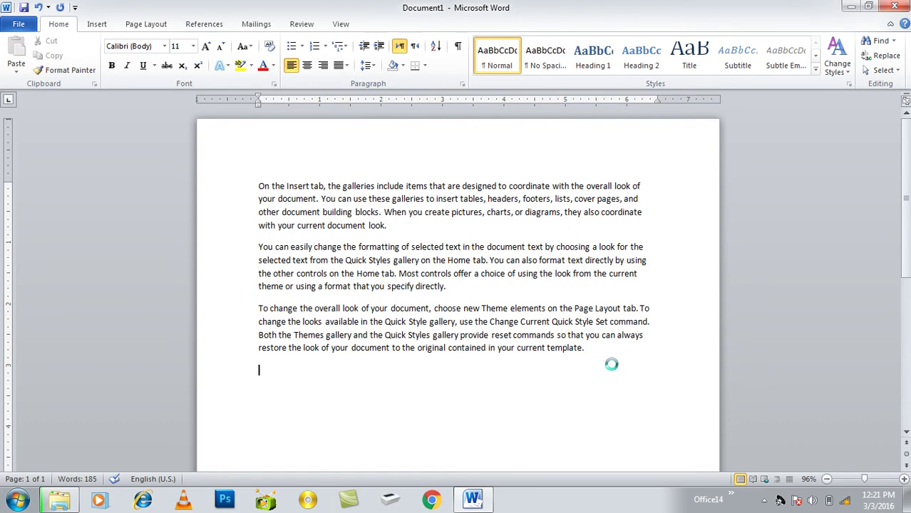
key(ctrl+s)
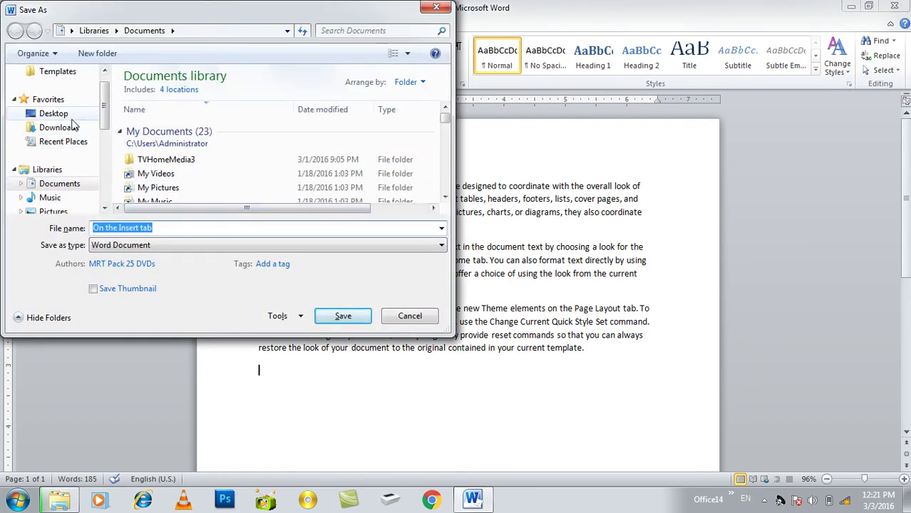
click(56, 113)
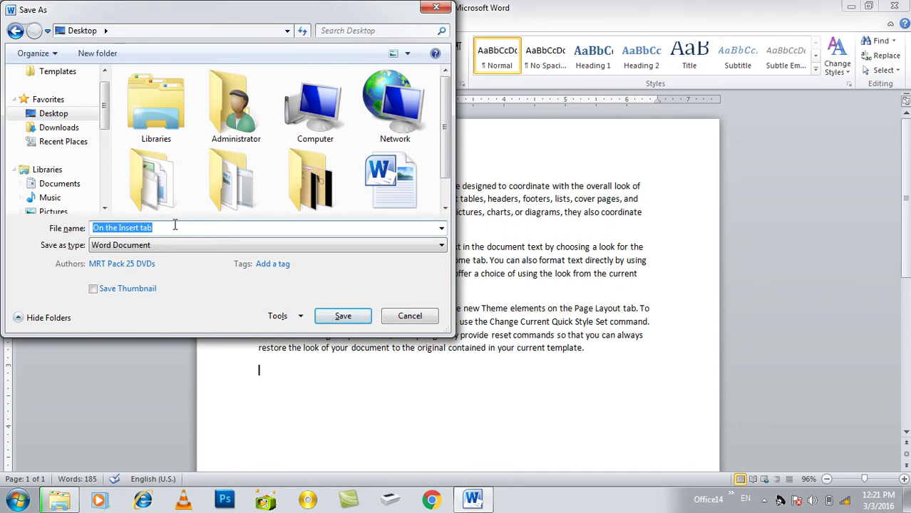
text(Omer)
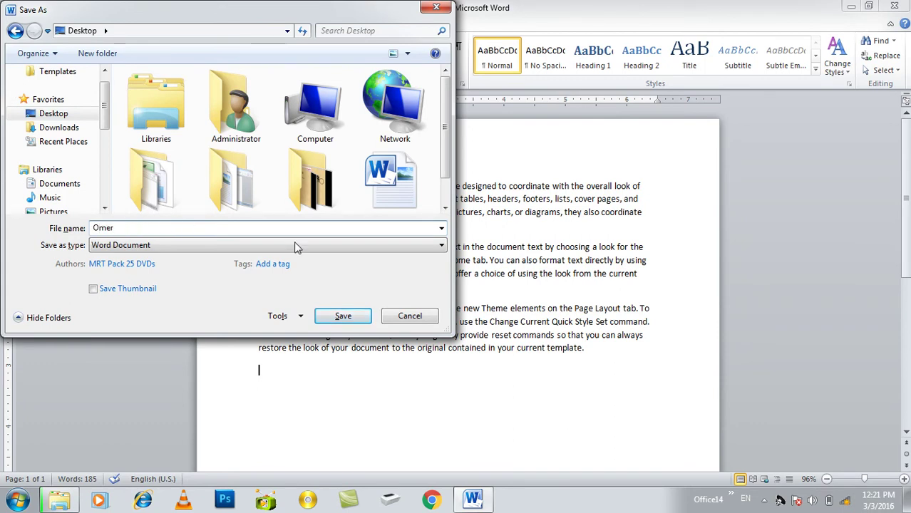
click(282, 316)
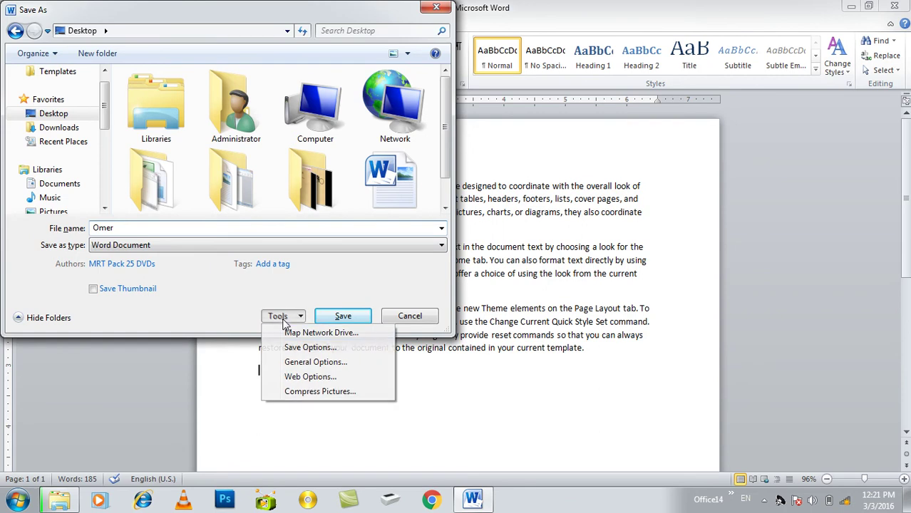
click(308, 364)
click(450, 180)
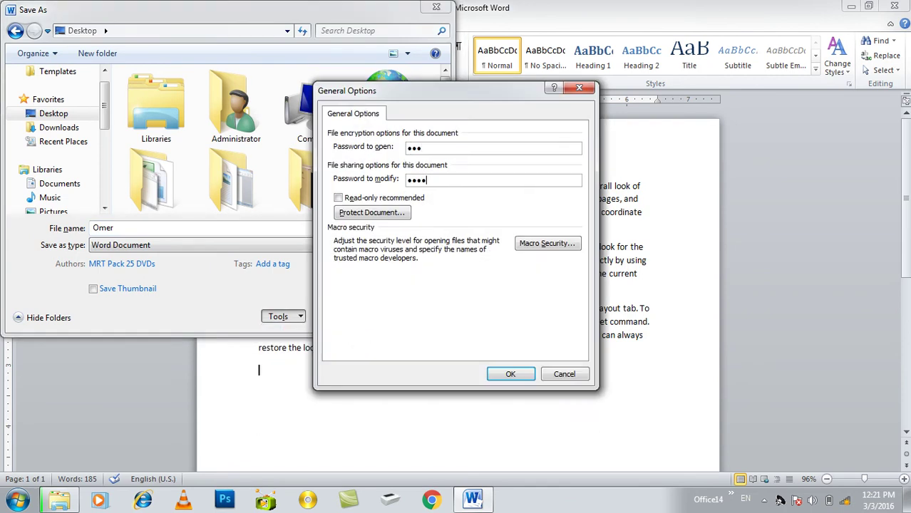
key(Return)
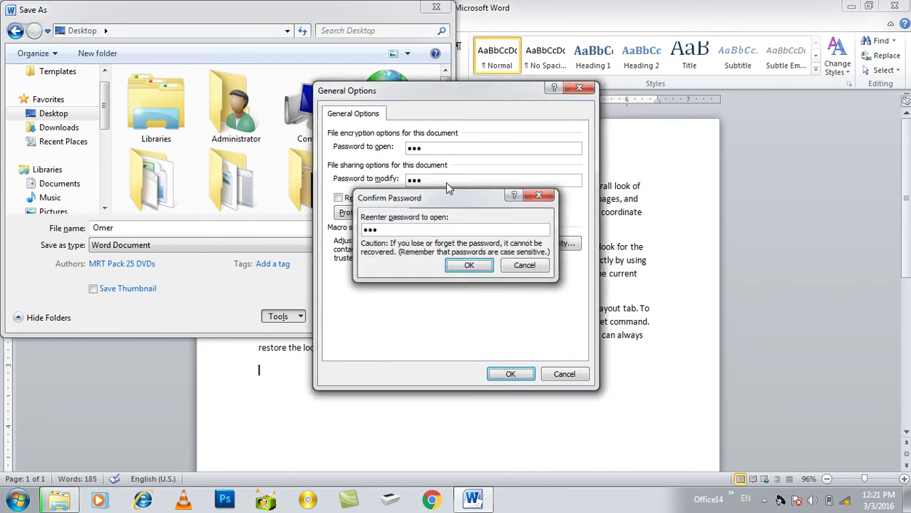
key(Return)
key(Return)
text(1)
key(BackSpace)
key(BackSpace)
key(BackSpace)
key(Tab)
key(Return)
key(Return)
key(Return)
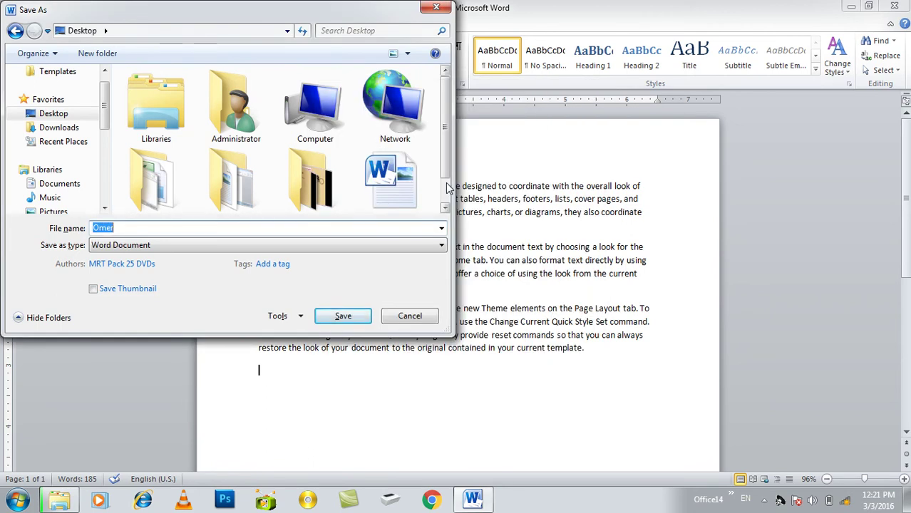
click(351, 319)
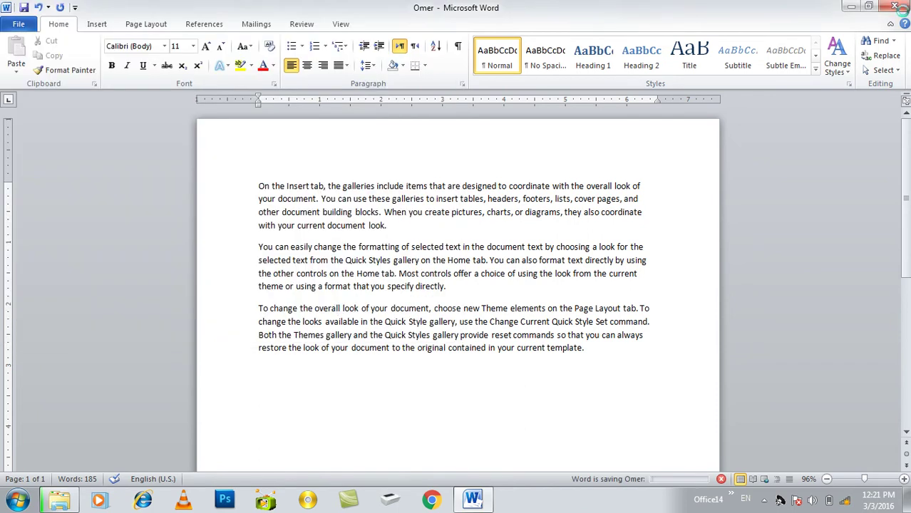
Close Word, check the Omer desktop icon's context menu, and open then dismiss Run.
click(894, 7)
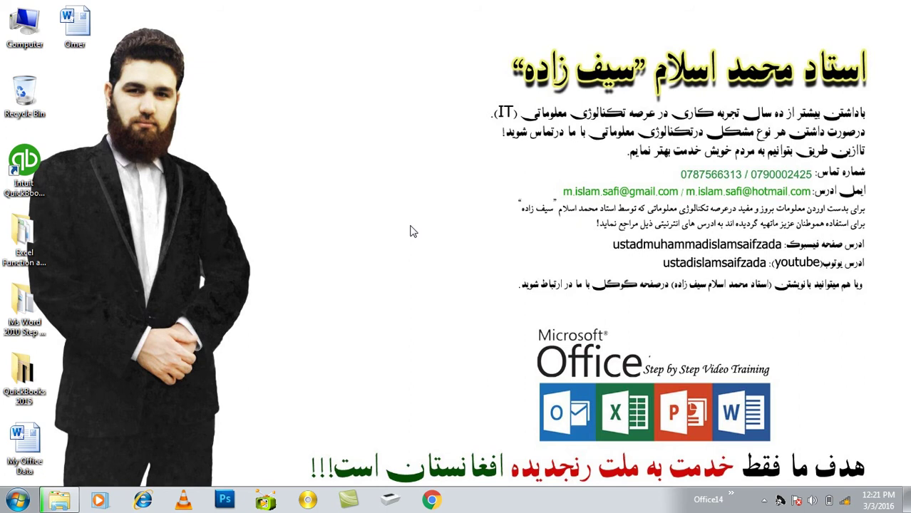
right_click(65, 14)
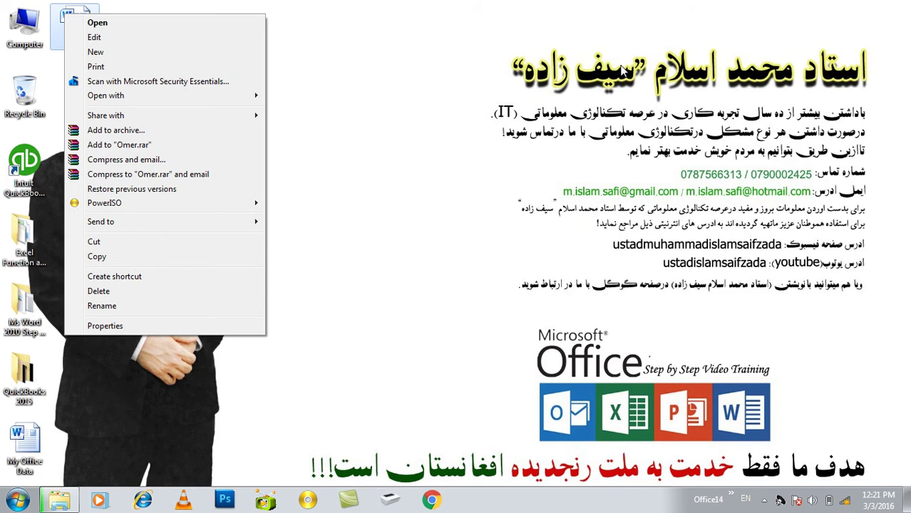
click(656, 102)
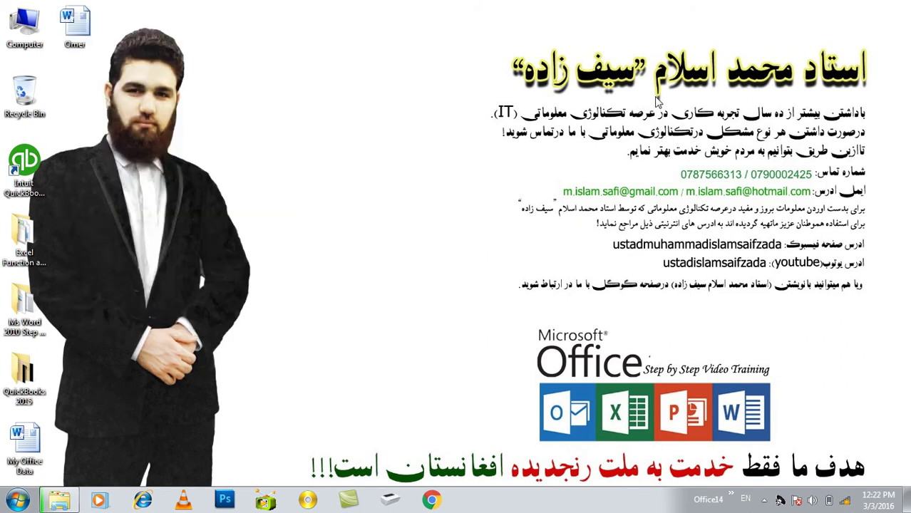
key(super+r)
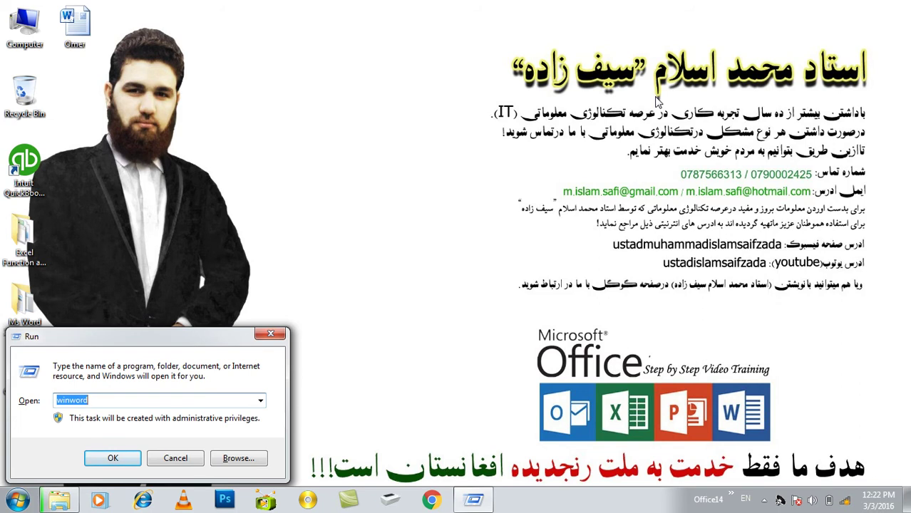
key(Escape)
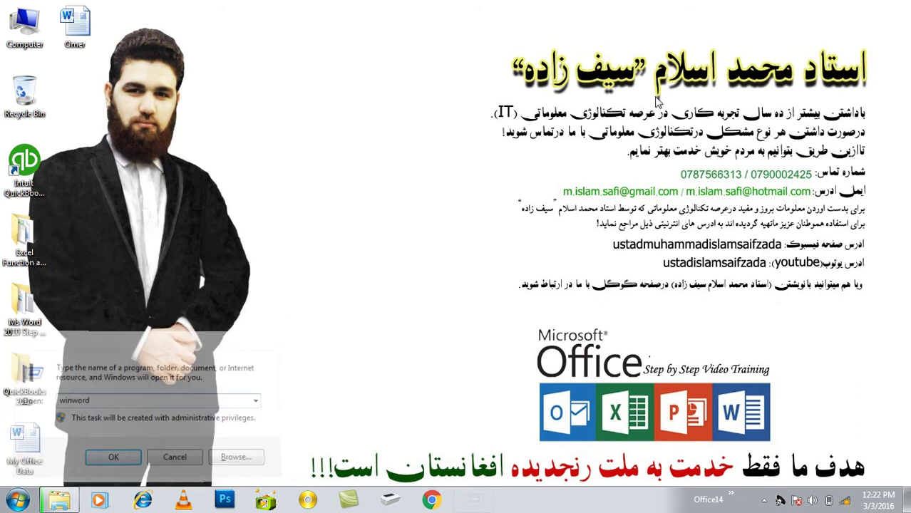
Launch Command Prompt from a cmd Start search and move it to the right.
click(18, 501)
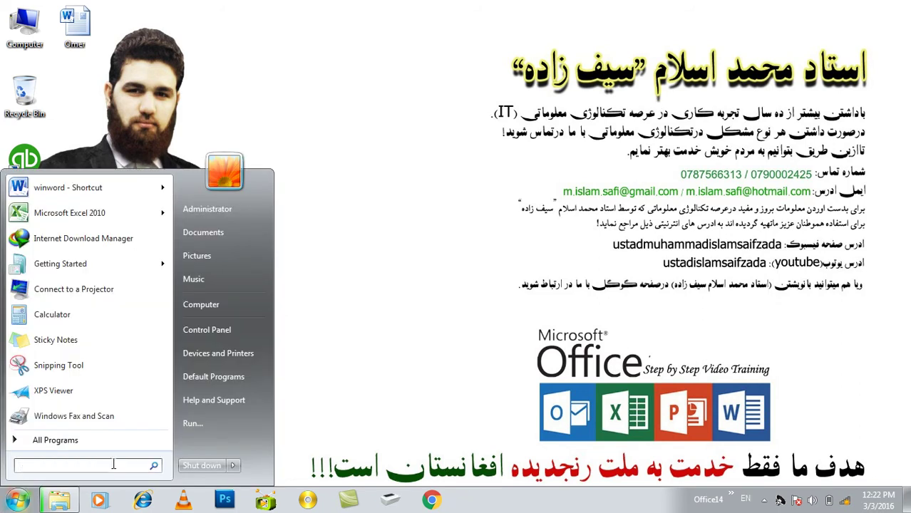
text(cmd)
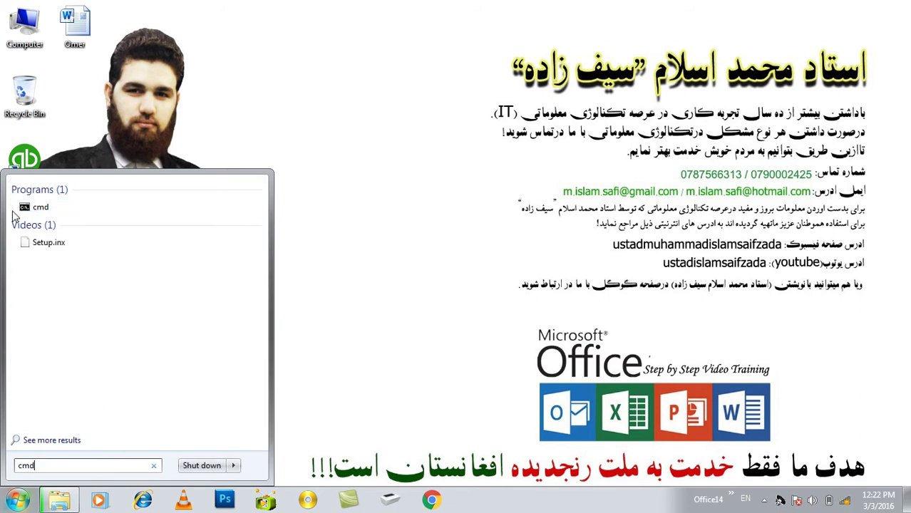
click(53, 207)
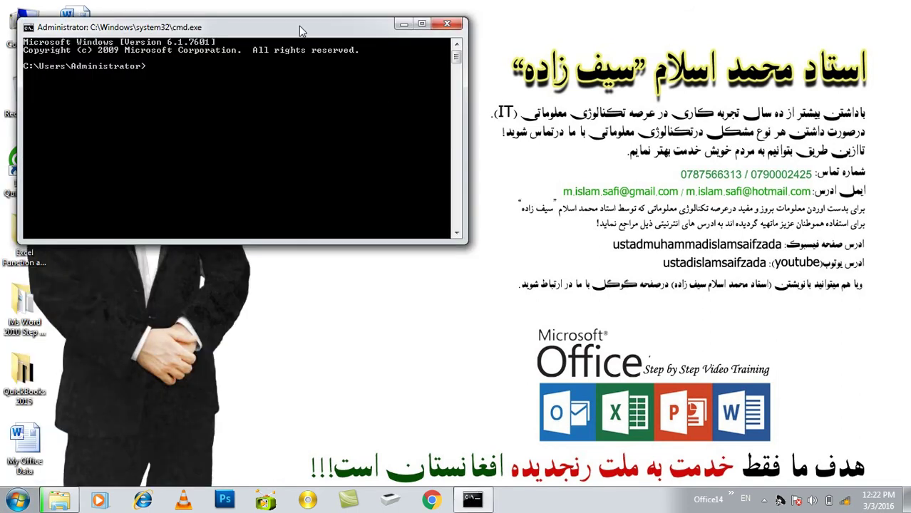
drag(320, 32, 659, 76)
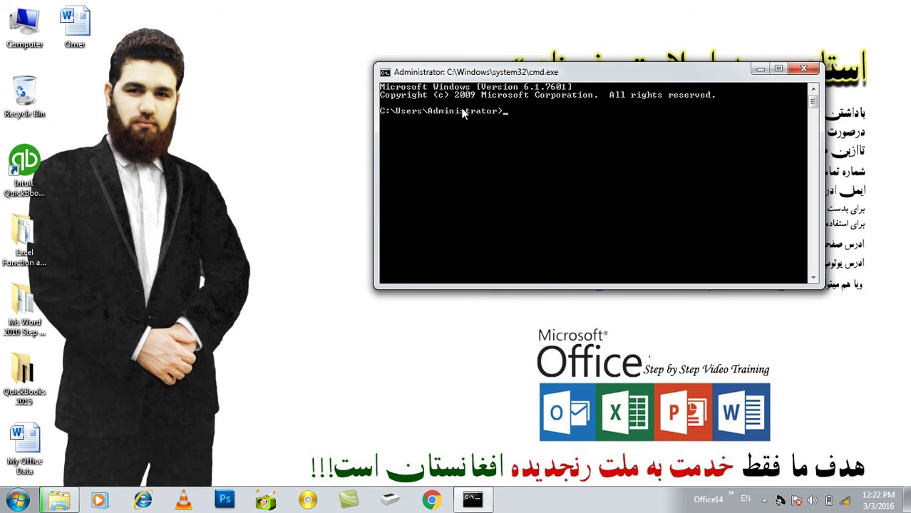
Open Computer and browse into Local Disk (C:).
click(10, 29)
double_click(10, 29)
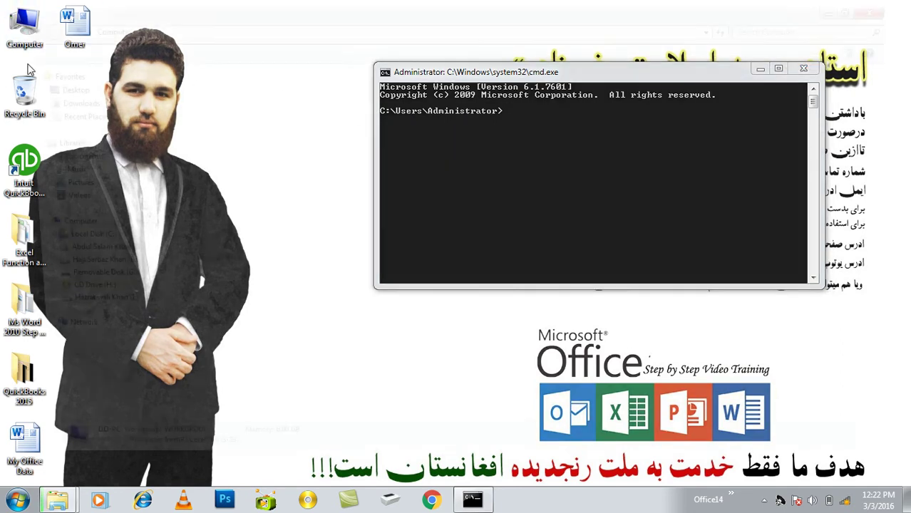
double_click(205, 114)
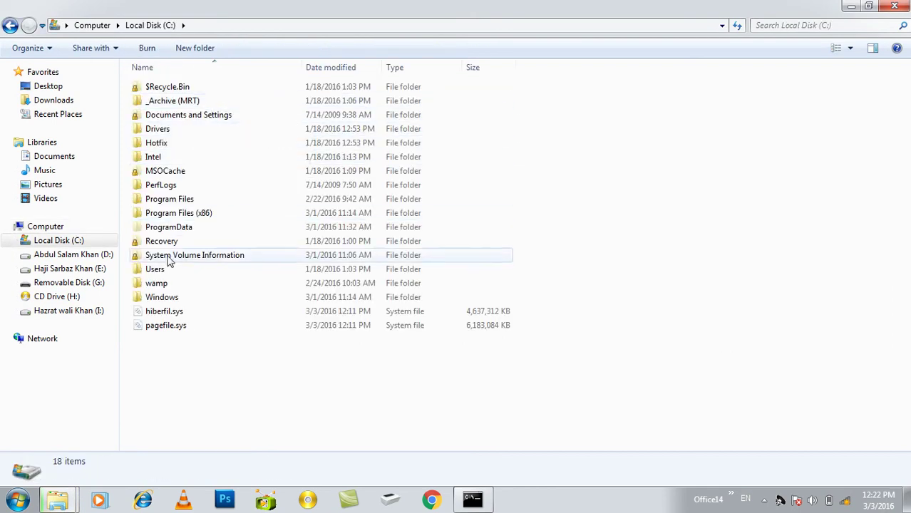
Browse from Local Disk (C:) into Users\Administrator, then close Explorer.
double_click(155, 269)
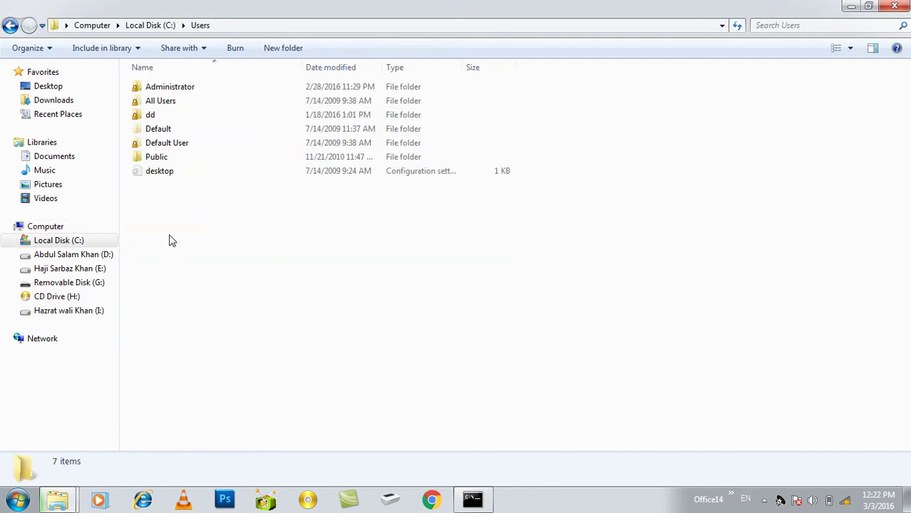
double_click(158, 86)
mouse_move(732, 392)
mouse_down()
mouse_move(737, 370)
mouse_move(688, 209)
mouse_up()
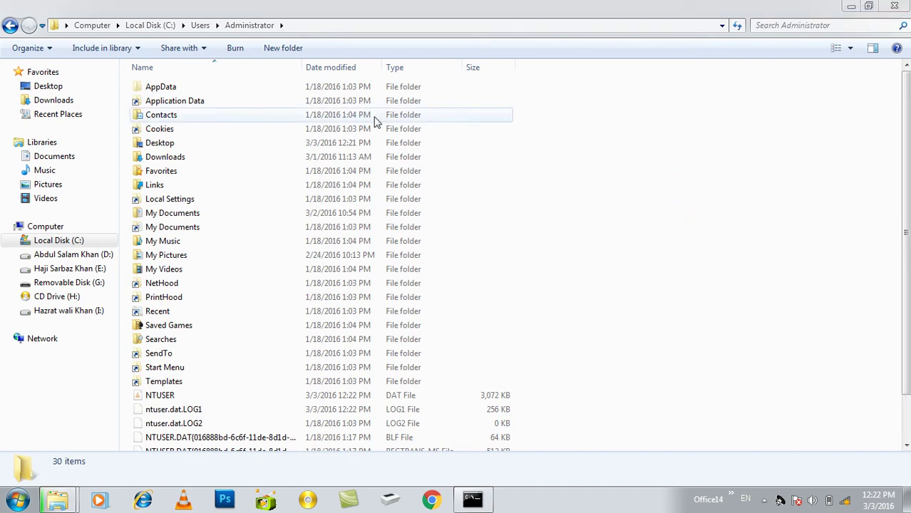
click(895, 6)
Switch the command prompt to the Desktop folder with cd desktop.
drag(261, 80, 211, 239)
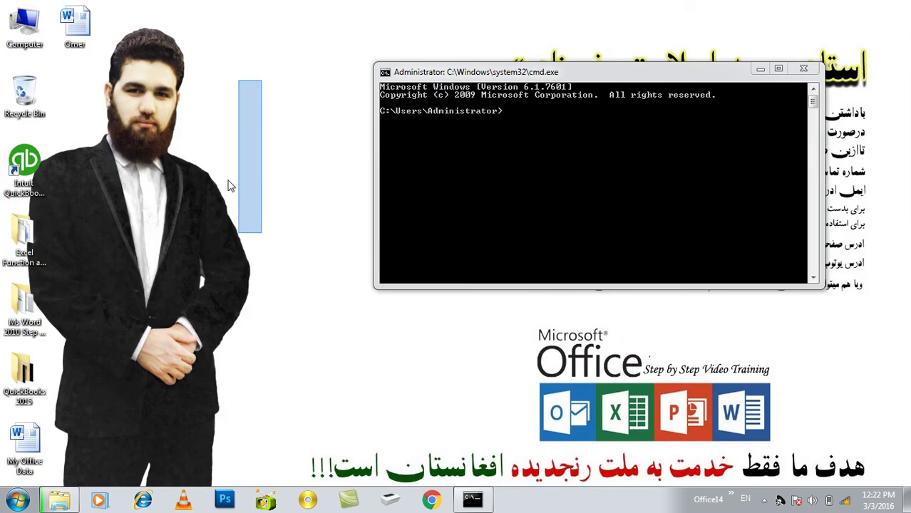
click(619, 194)
text(cd )
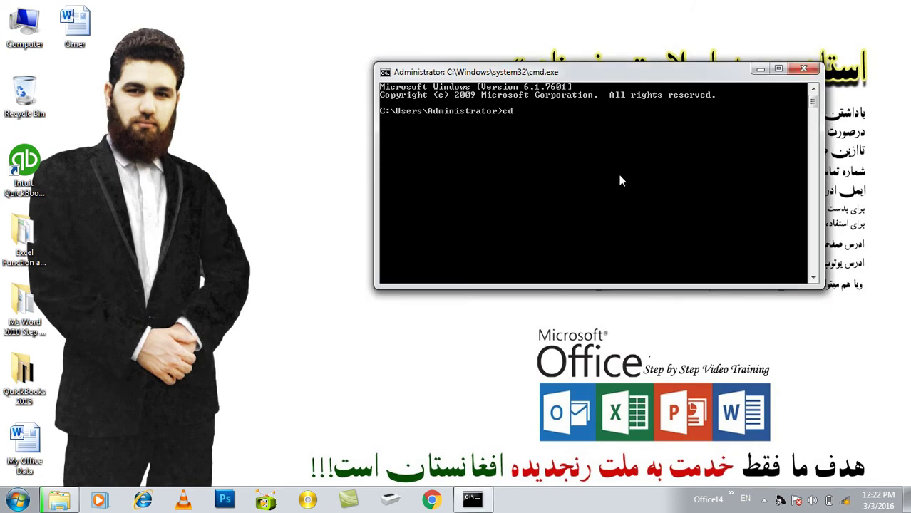
text(de)
text(sktop)
key(Return)
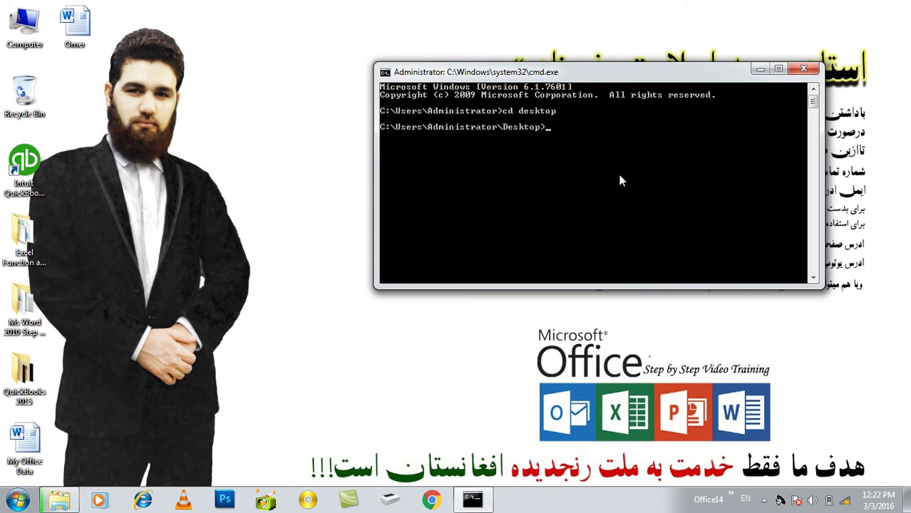
List the Desktop folder with DIR, showing Omer.docx and My Office Data.docx.
drag(133, 6, 2, 479)
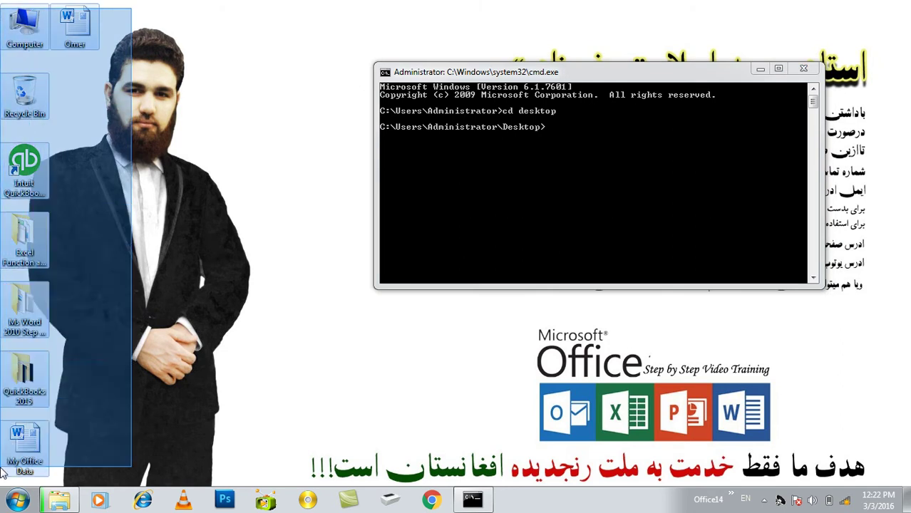
click(177, 202)
click(75, 25)
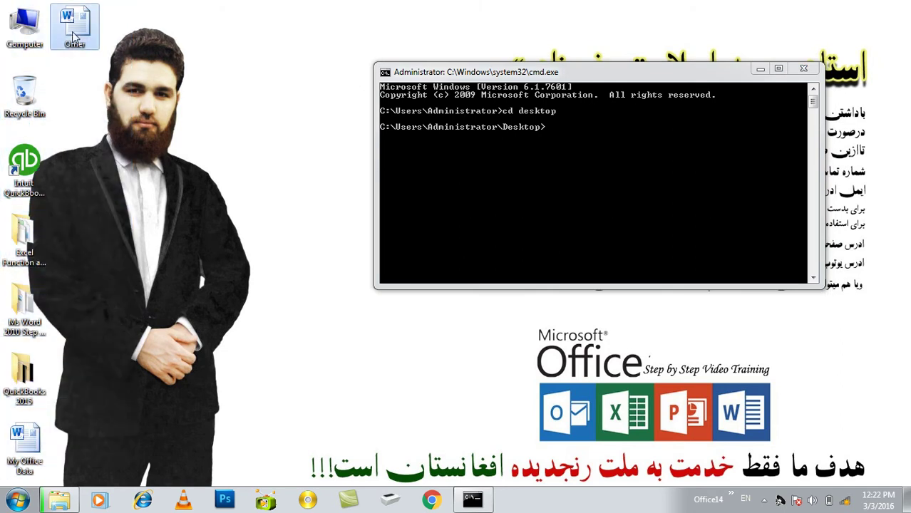
click(619, 135)
text(DIR)
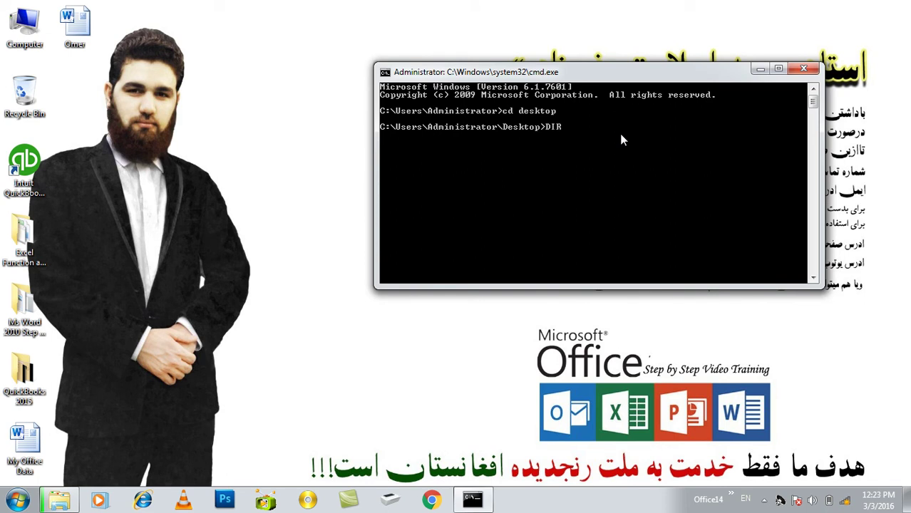
key(Return)
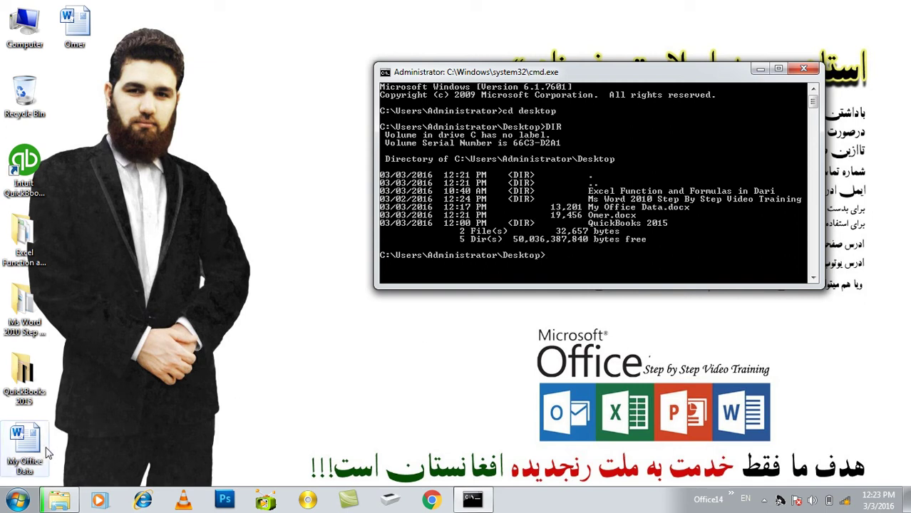
click(25, 446)
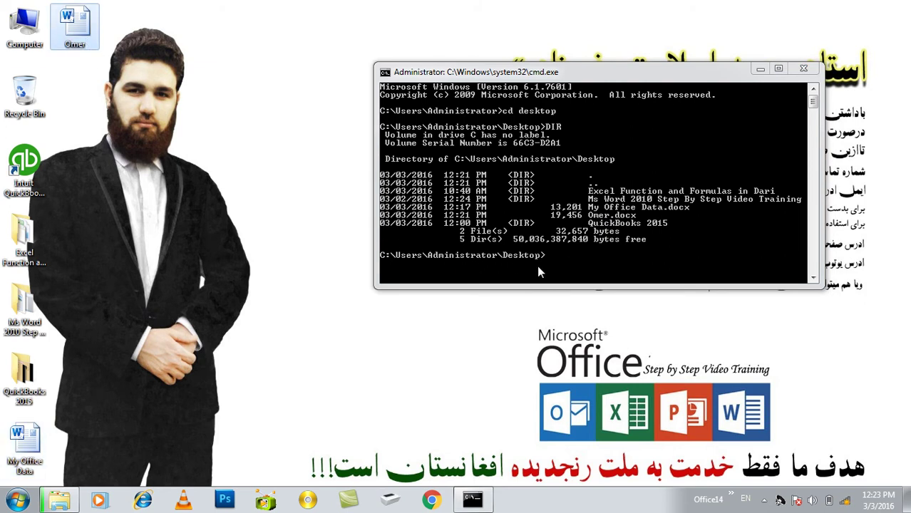
click(557, 263)
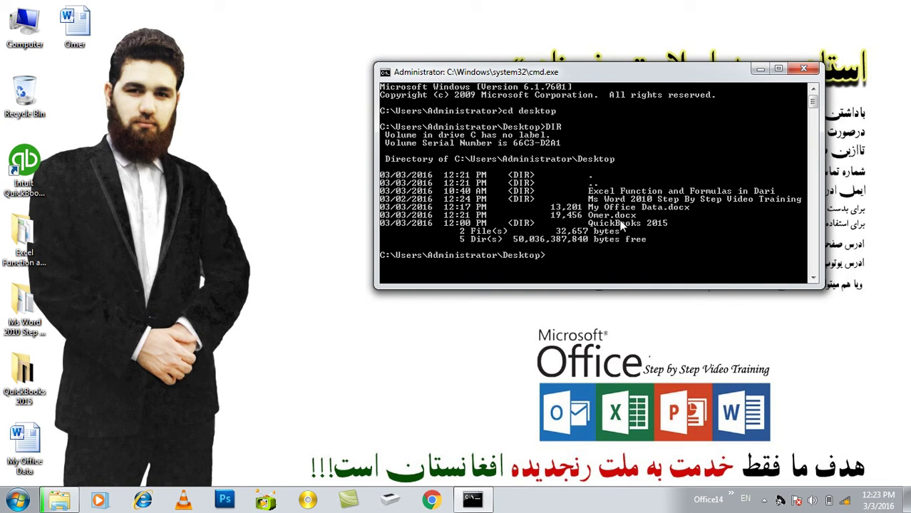
Run attrib omer.docx +h in the Desktop folder to hide Omer.docx.
text(attrib )
text(omer)
text(bat)
key(BackSpace)
key(BackSpace)
key(BackSpace)
text(docx +)
text(h)
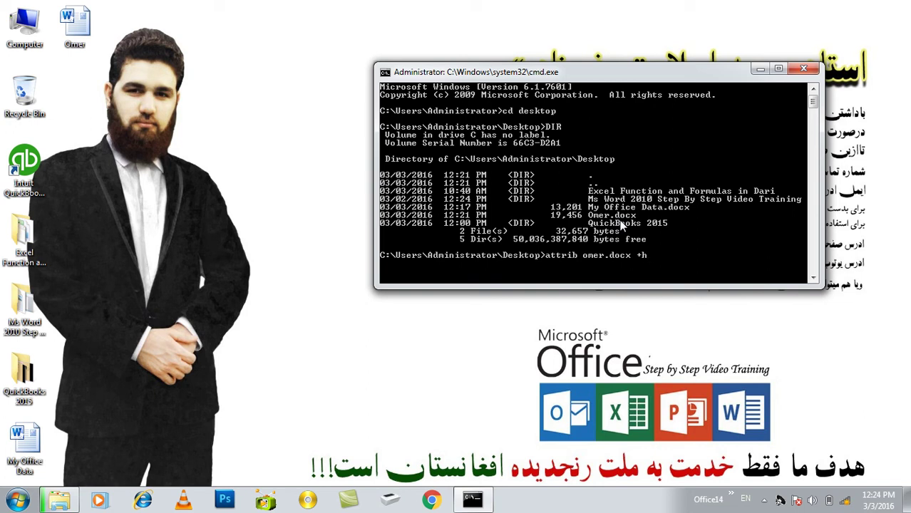
key(Return)
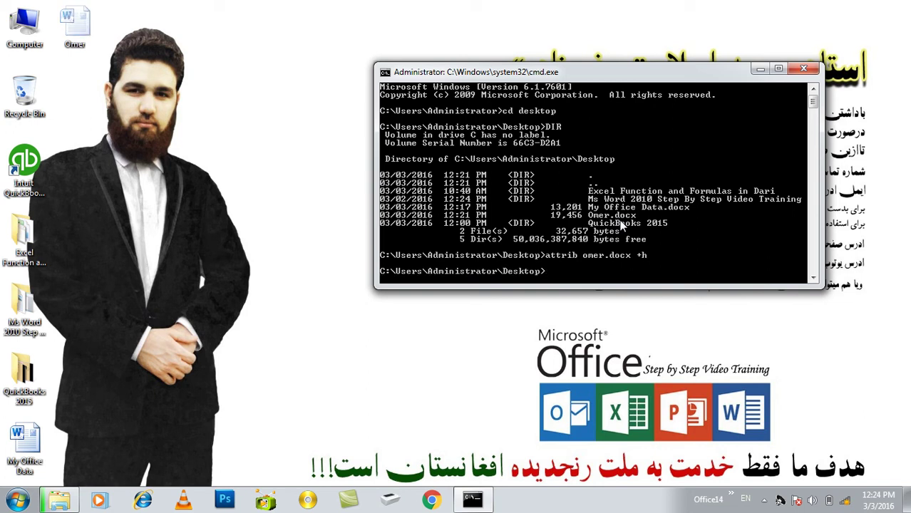
Refresh the desktop and open the Computer window.
right_click(194, 35)
click(212, 72)
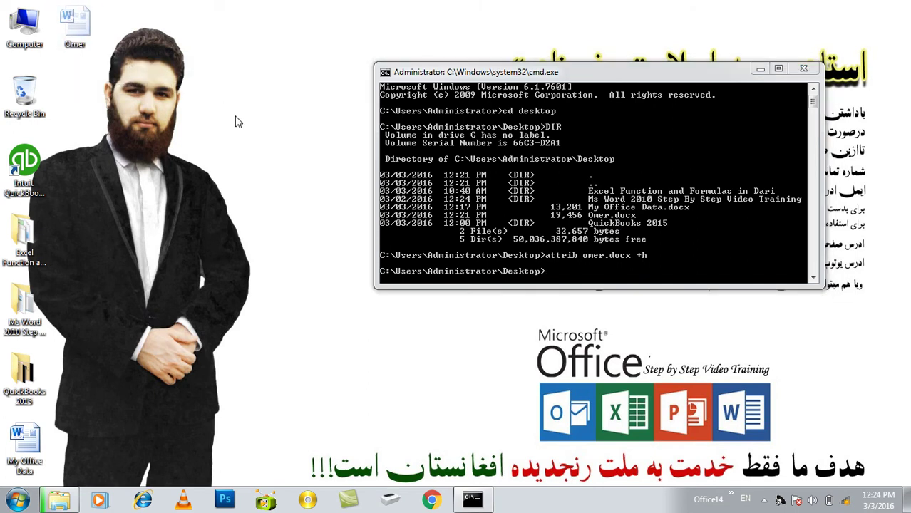
double_click(25, 26)
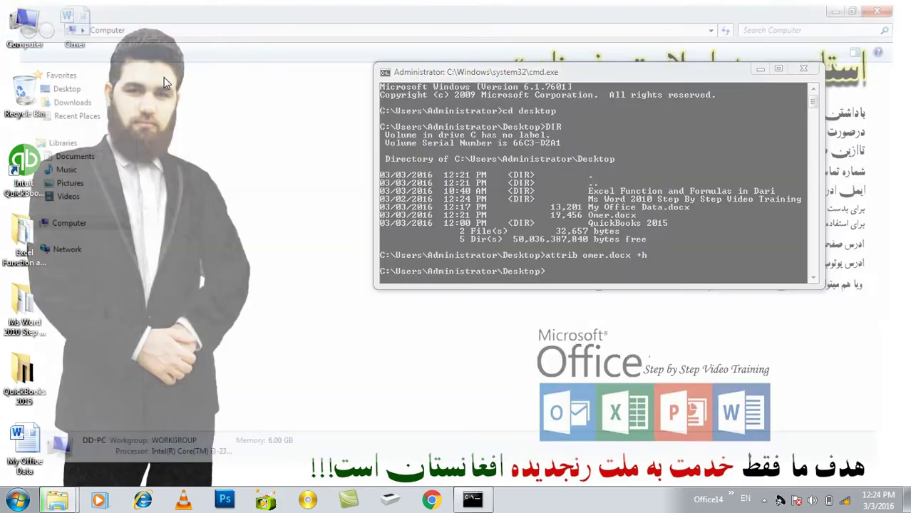
Apply the View settings in Folder and search options, then close Computer.
click(32, 48)
click(111, 182)
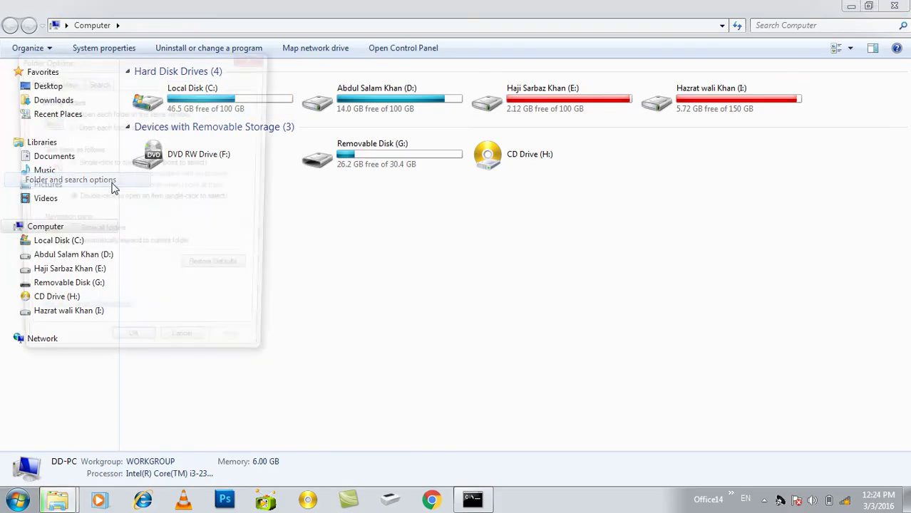
click(65, 82)
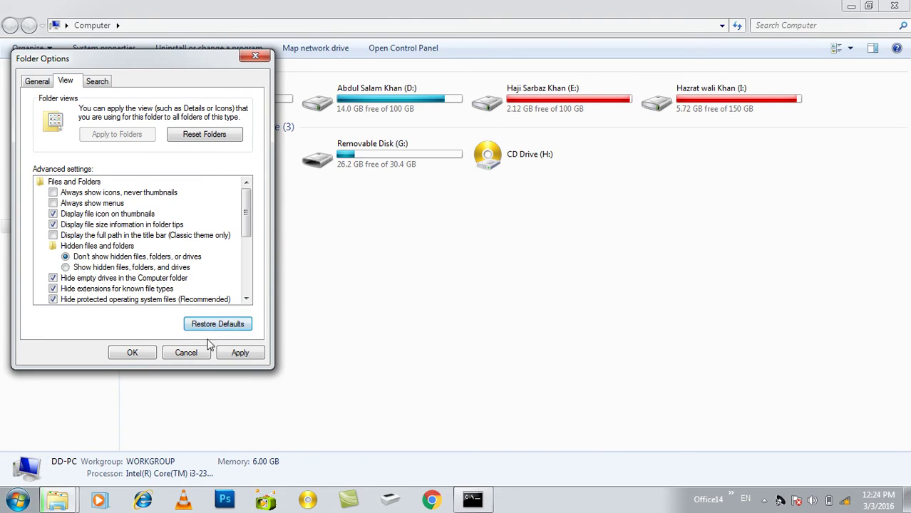
click(241, 353)
click(132, 353)
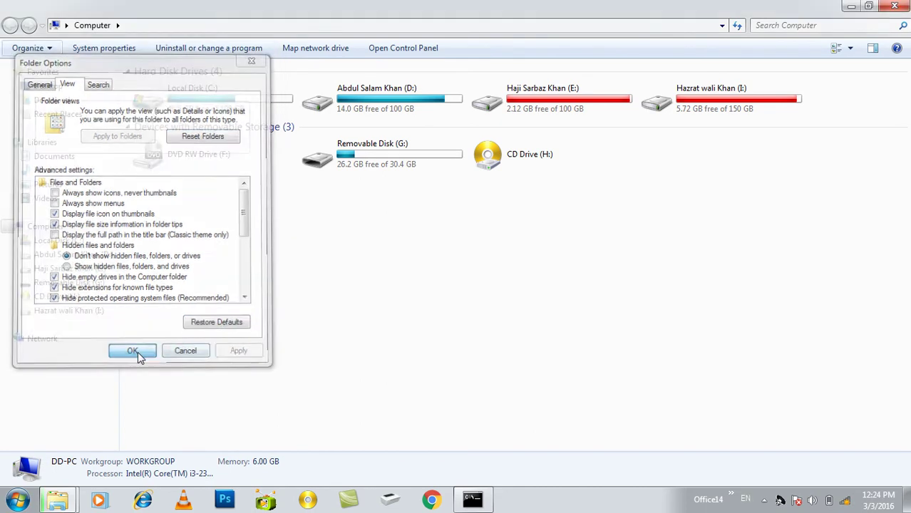
click(894, 5)
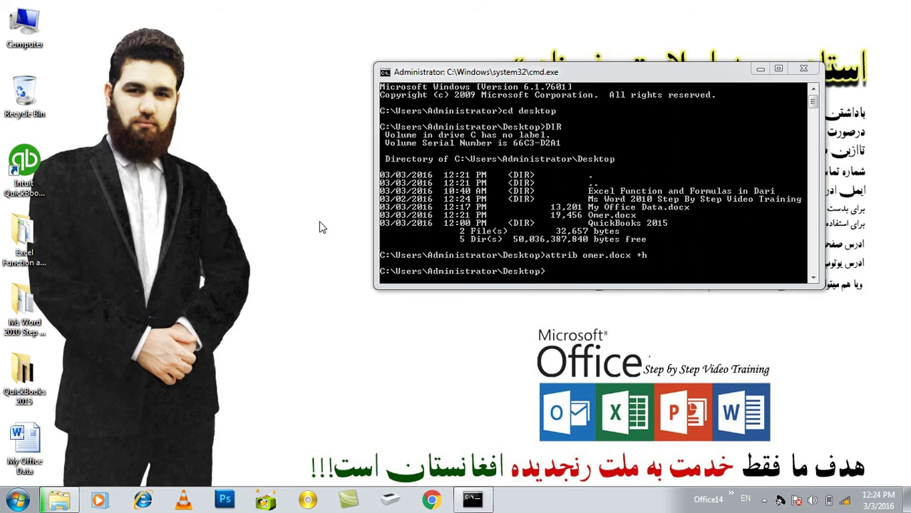
Unhide Omer.docx by running attrib omer.docx -h.
click(471, 72)
text(attrib )
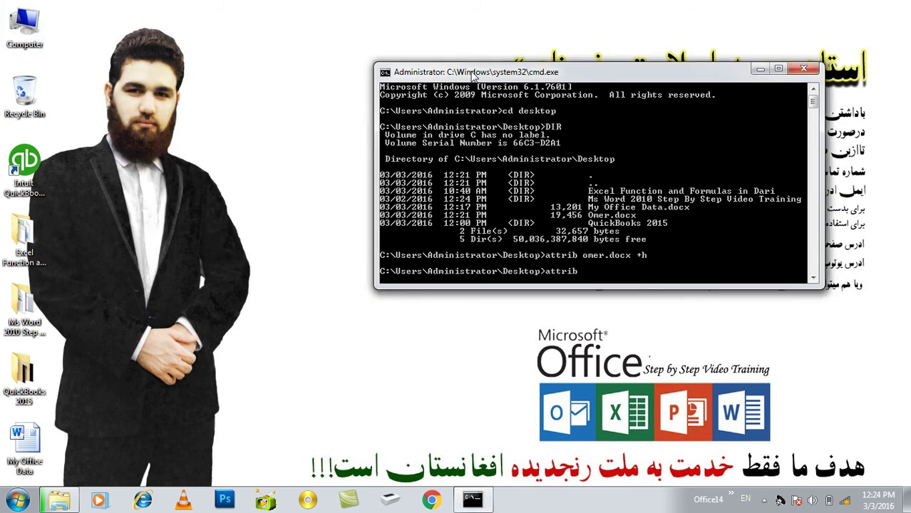
text(omer.)
text(do)
text(cx -h)
key(Return)
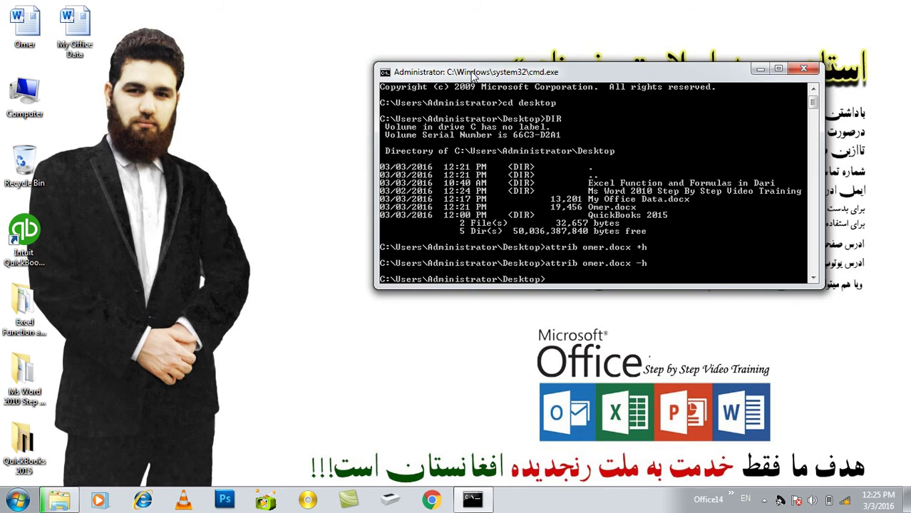
Hide Omer.docx again by running attrib omer.docx +h.
text(attrib omer.docx -)
key(BackSpace)
text(+h)
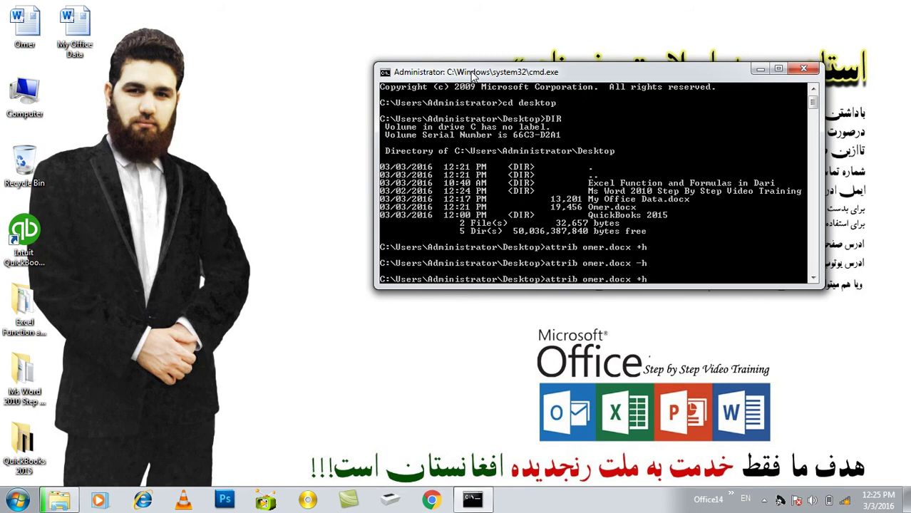
key(Return)
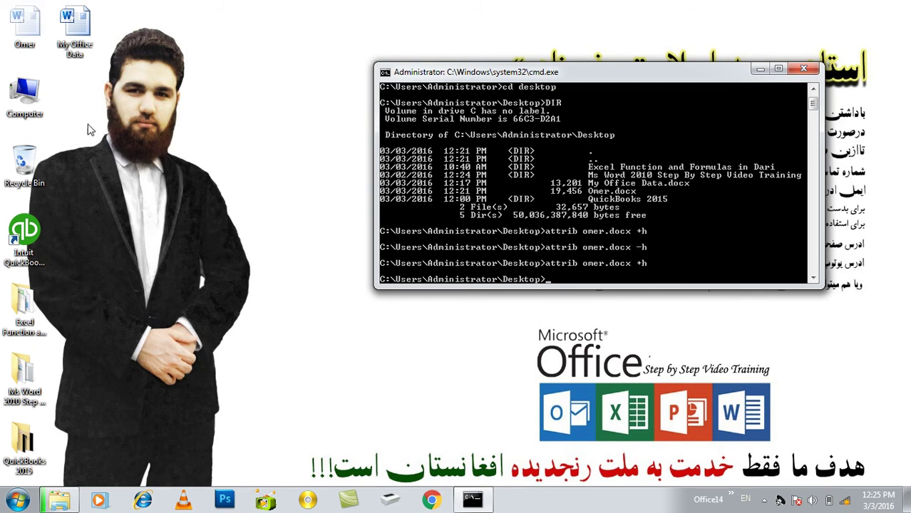
Open Computer and turn on showing hidden files, folders and drives in Folder options.
click(30, 117)
double_click(30, 118)
drag(309, 10, 540, 62)
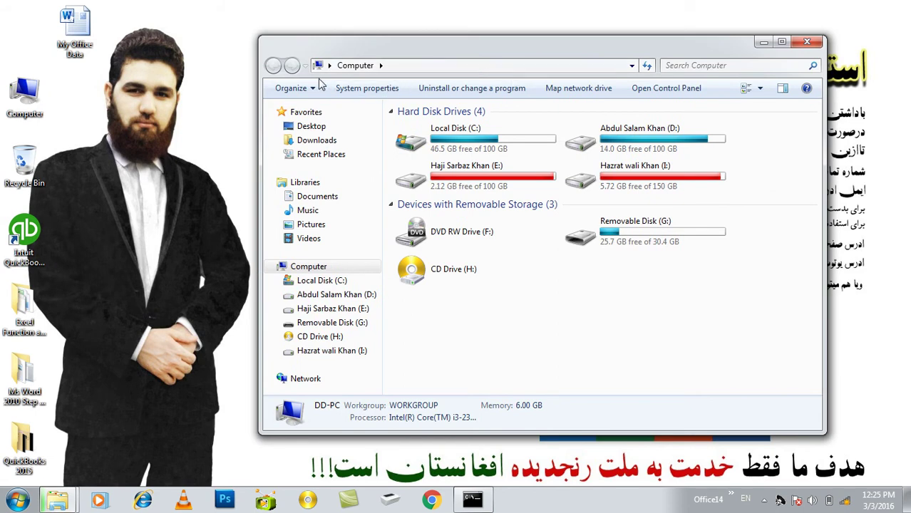
click(306, 88)
click(342, 221)
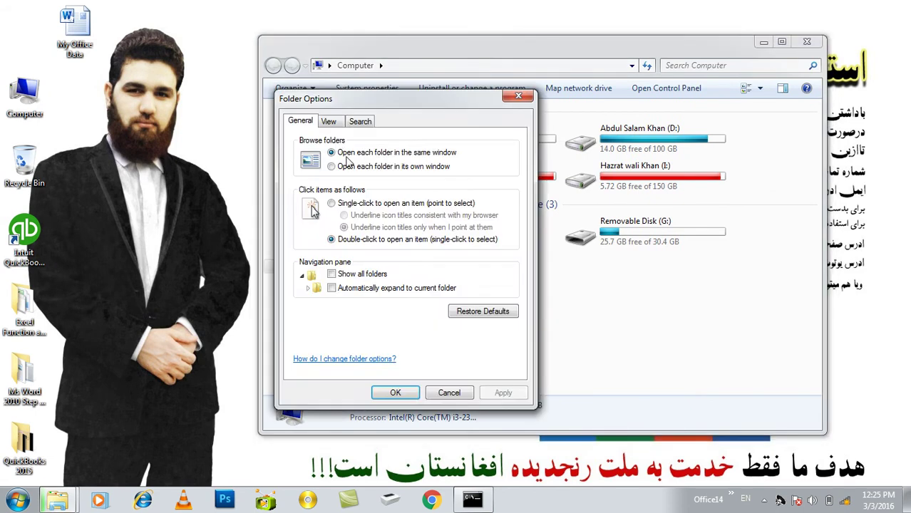
click(330, 123)
click(350, 307)
click(396, 393)
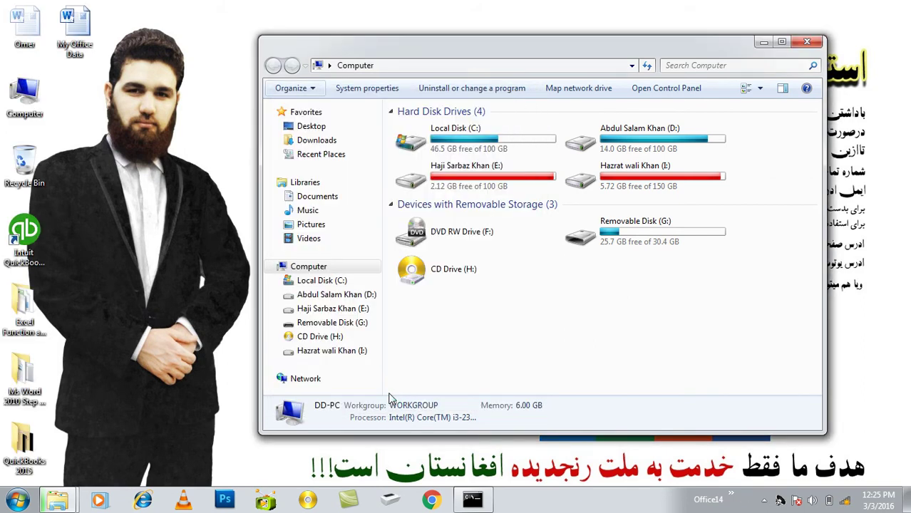
click(763, 43)
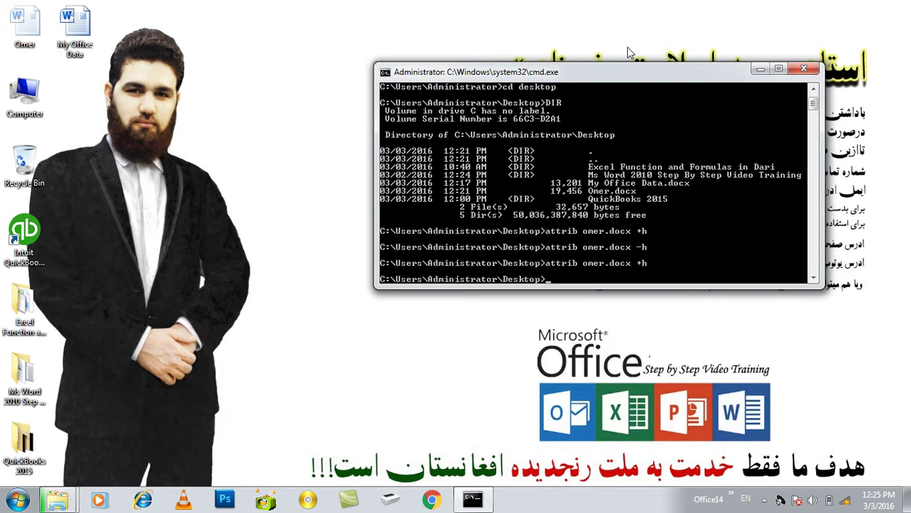
Restore the Computer window, reset folder view options to defaults, and minimize it.
click(57, 500)
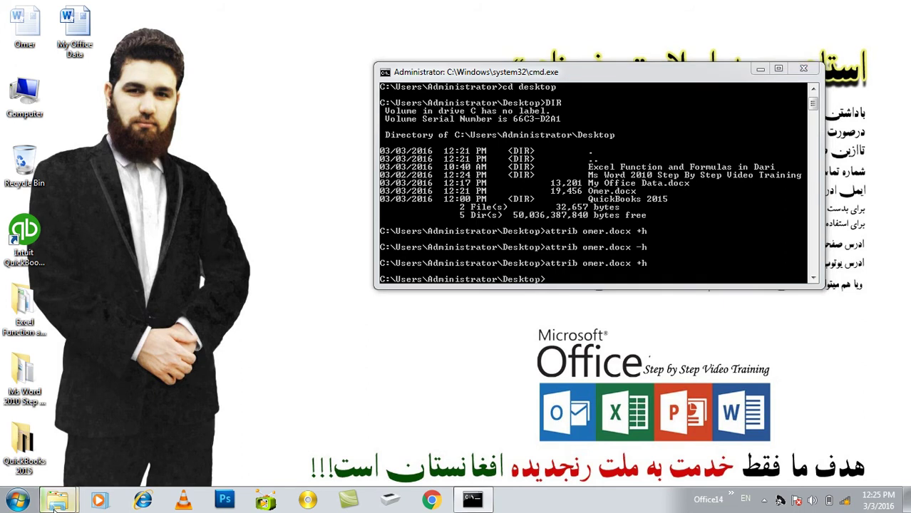
click(196, 452)
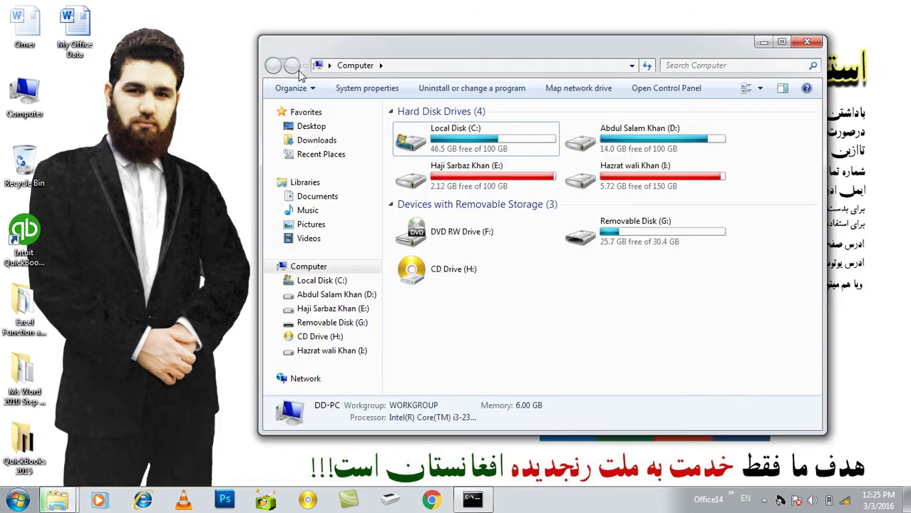
click(295, 88)
click(334, 220)
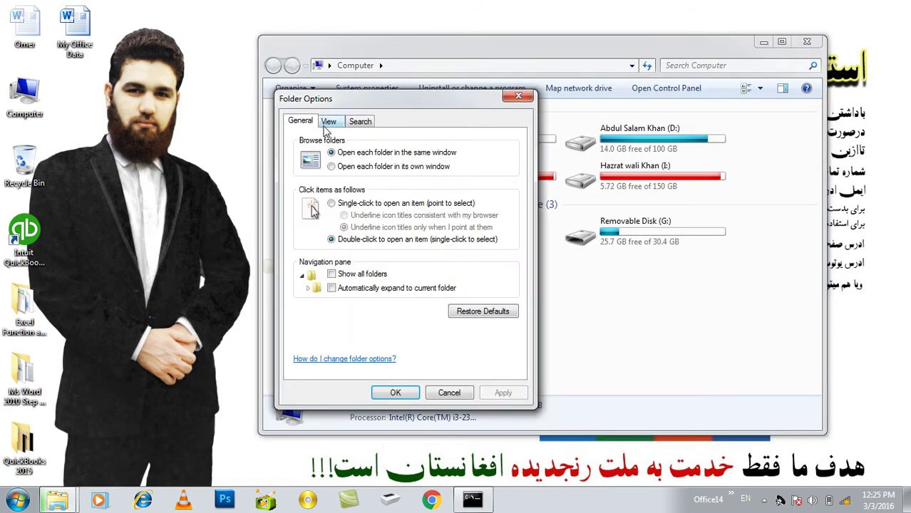
click(328, 121)
click(497, 364)
click(396, 393)
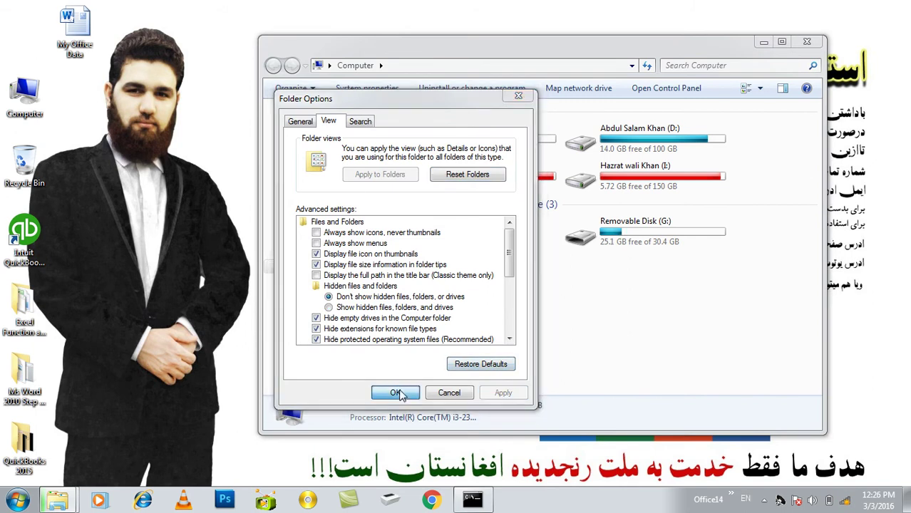
click(761, 42)
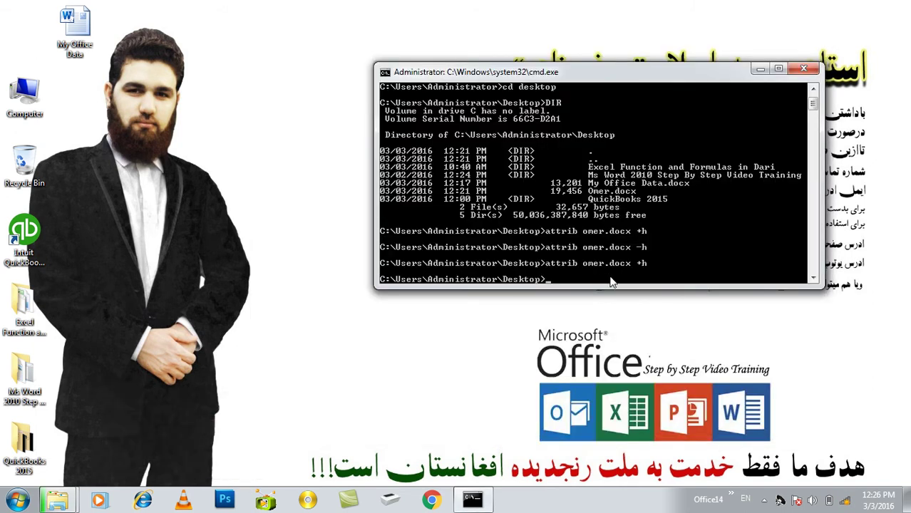
Run attrib omer.docx -h, then attrib omer.docx +h +s +r to make it hidden, system and read-only.
text(attrib o)
text(mer.doc)
text(x )
text(-h)
key(Return)
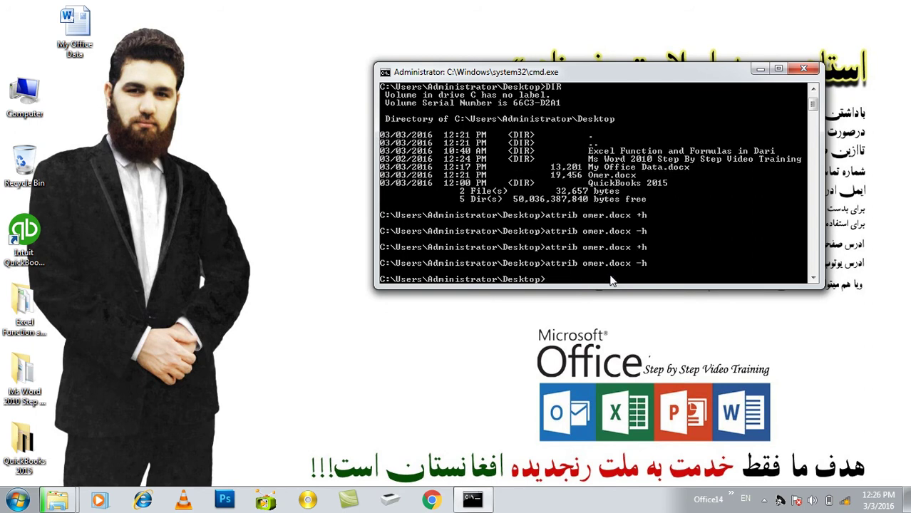
text(attrib omer.docx)
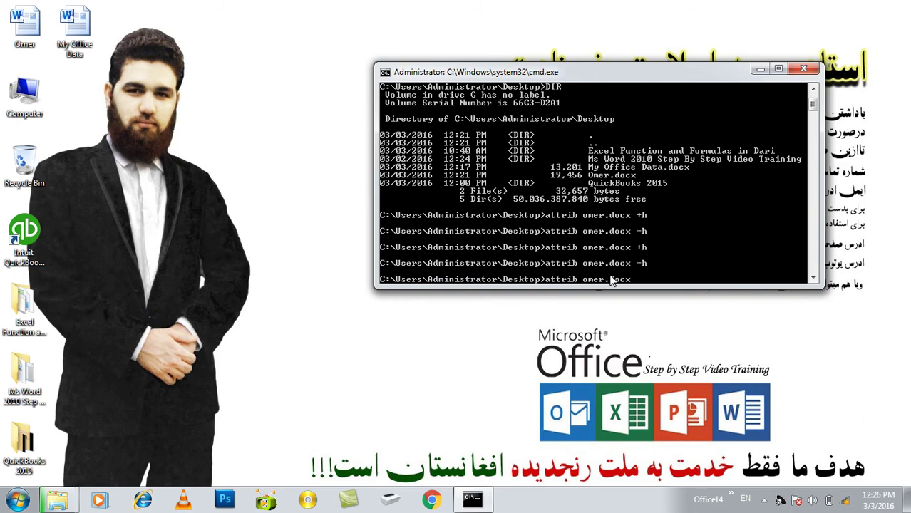
text( +h +s +)
text(r)
key(Return)
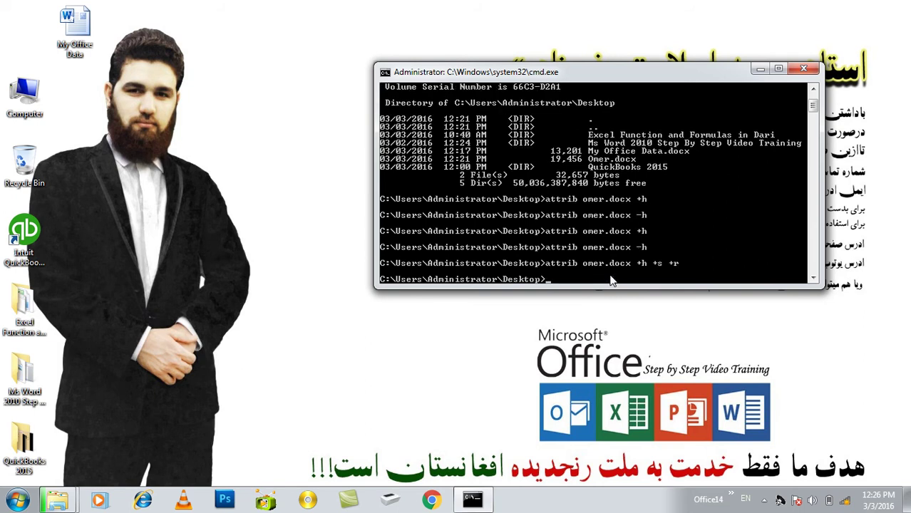
In Folder Options, show hidden files, folders and drives and apply.
click(208, 431)
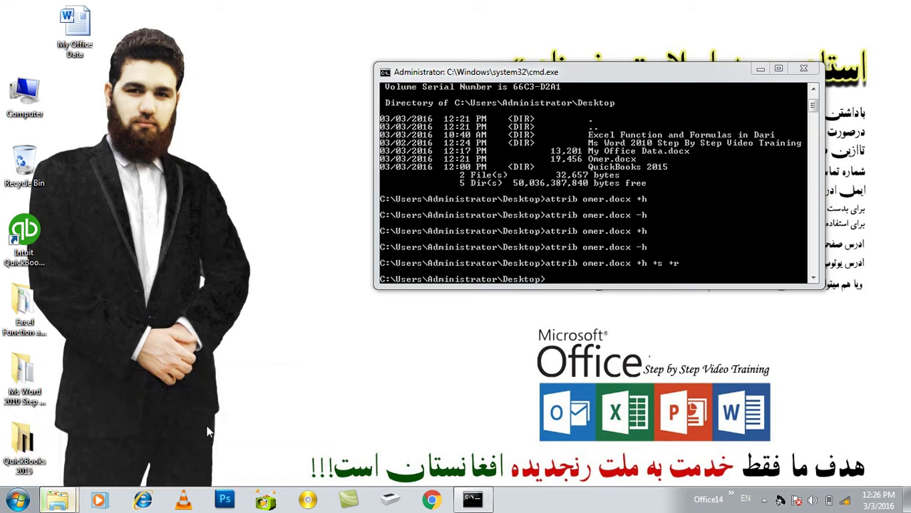
key(super+e)
click(291, 88)
click(353, 222)
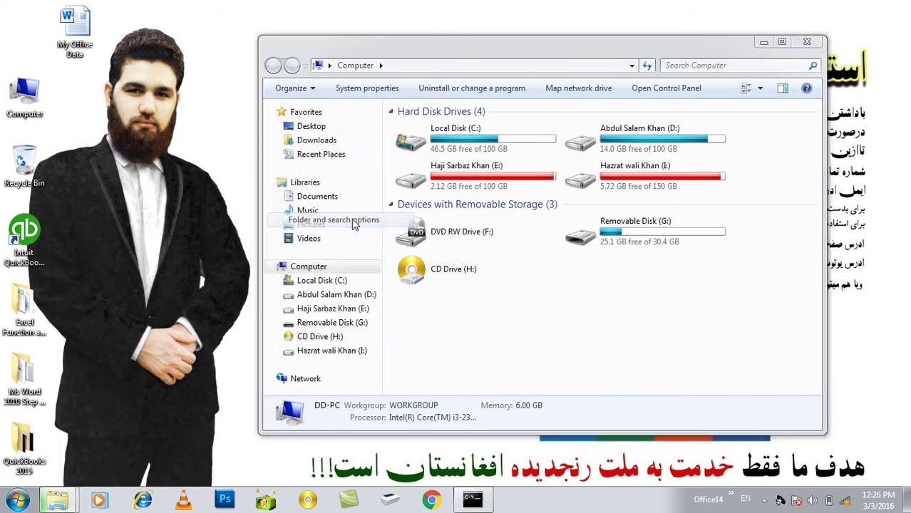
click(329, 122)
click(356, 307)
click(504, 394)
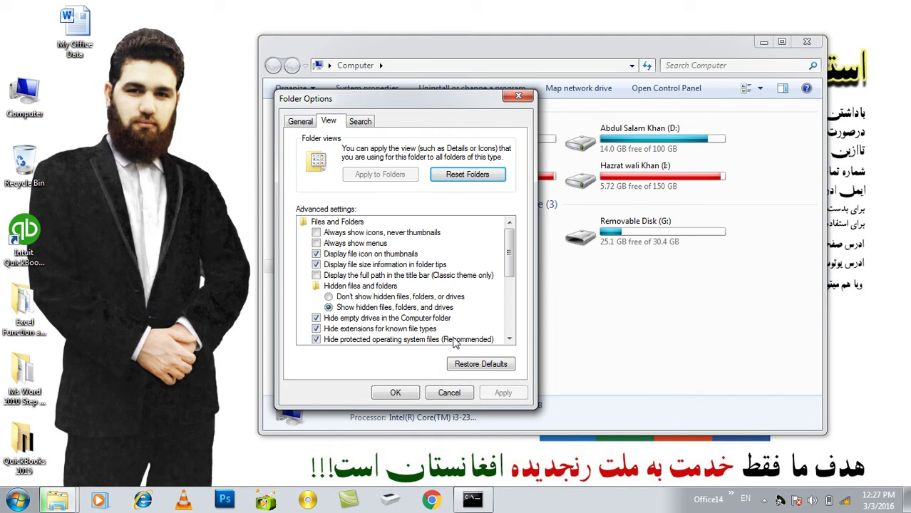
Show protected system files, then restore the folder view defaults and apply.
click(455, 340)
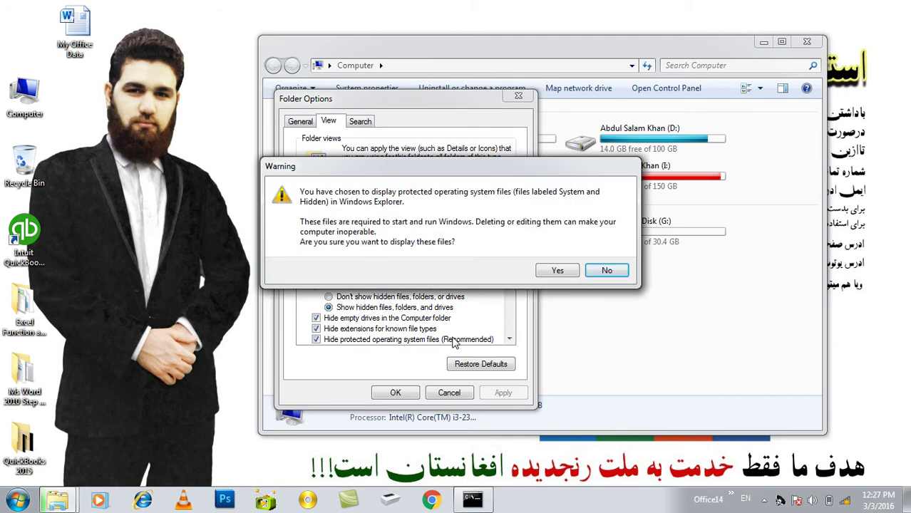
click(574, 269)
click(503, 393)
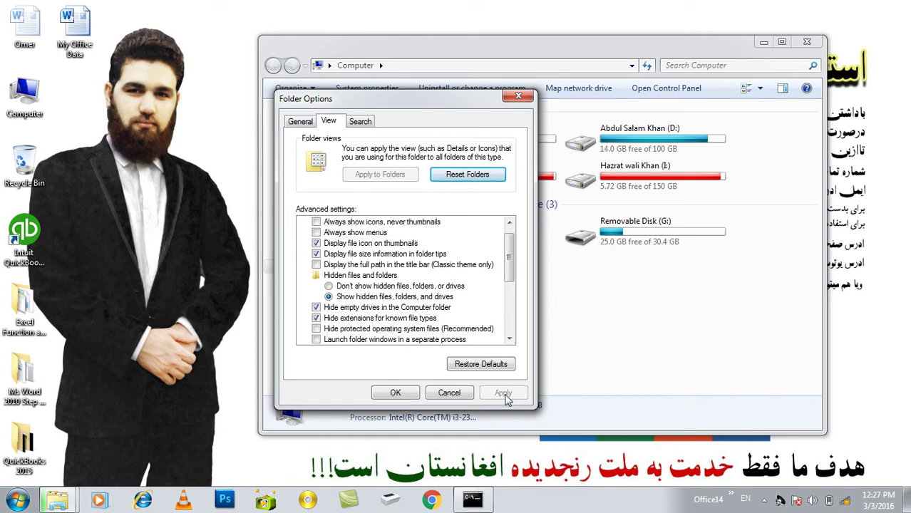
click(490, 364)
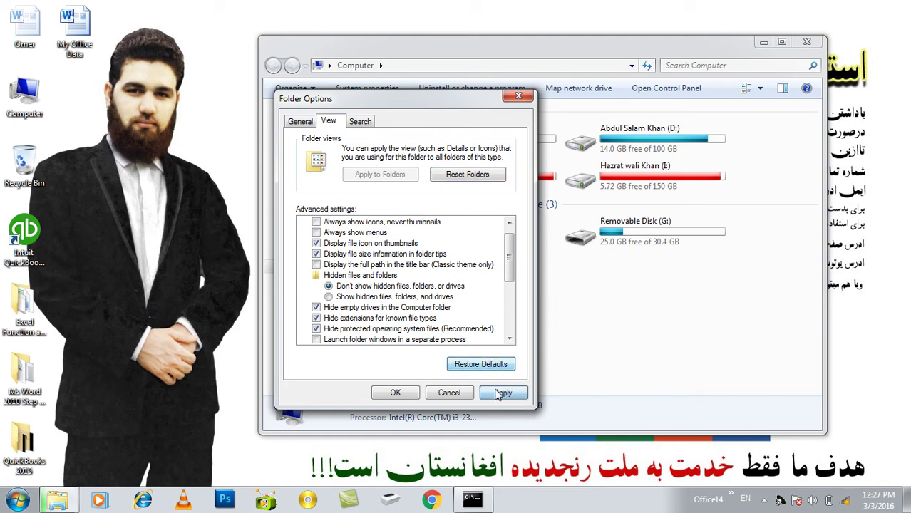
click(503, 393)
click(396, 394)
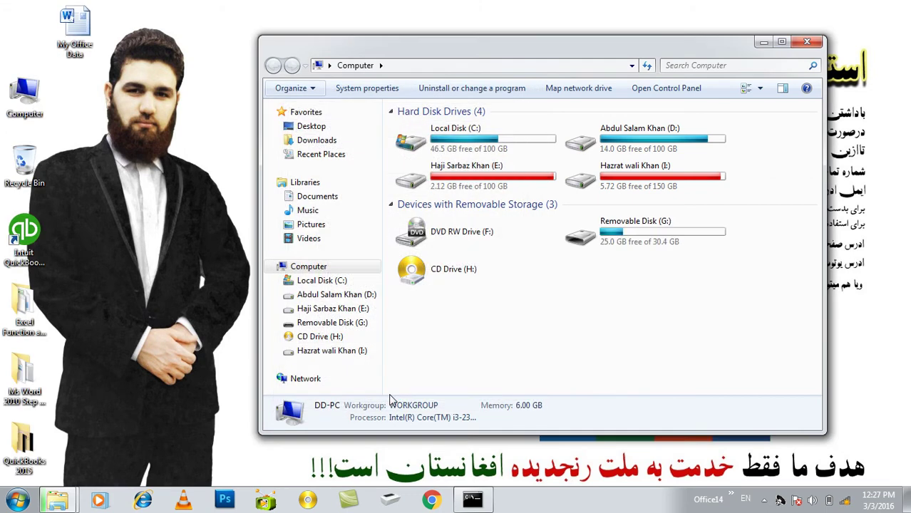
Close the Computer window and run attrib omer.docx -h -s -r to clear its attributes.
click(807, 42)
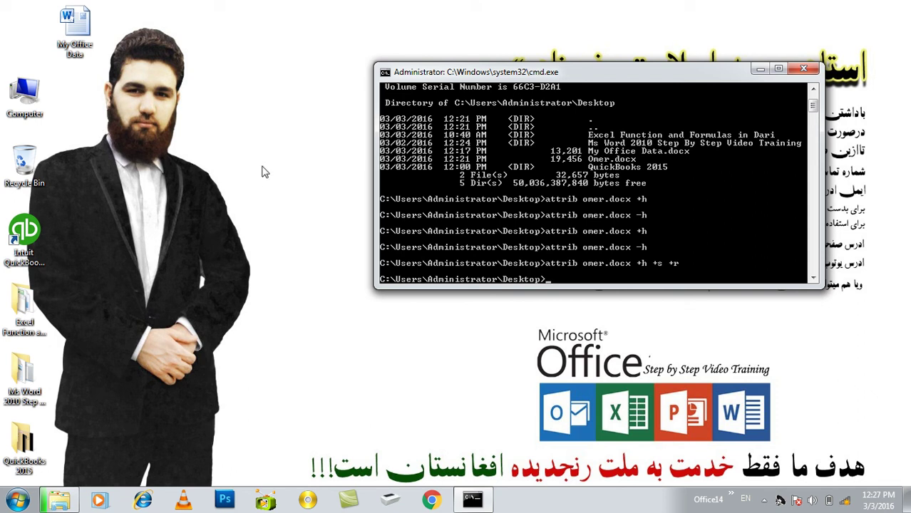
text(at)
key(BackSpace)
text(trib omer.docx)
text( -h -)
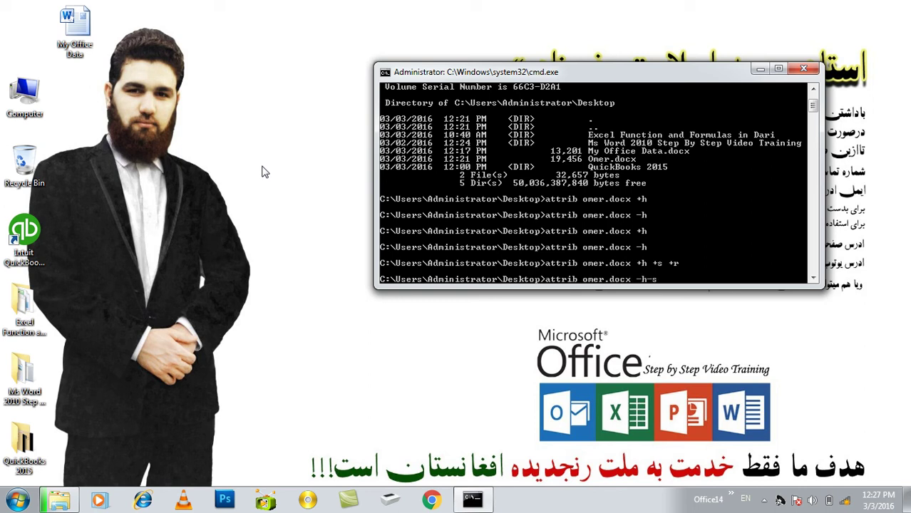
text(s -)
text(r)
key(Return)
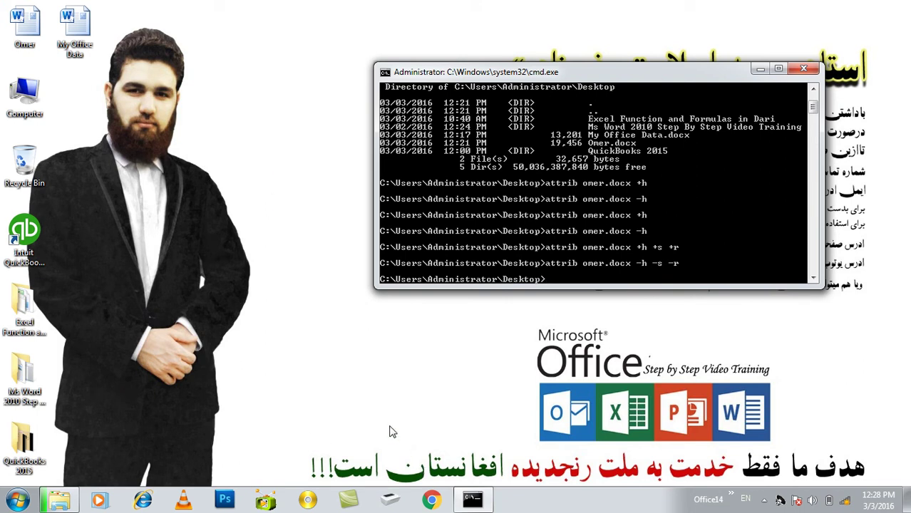
key(super+r)
Launch Word via winword and insert sample paragraphs with =rand().
text(winword)
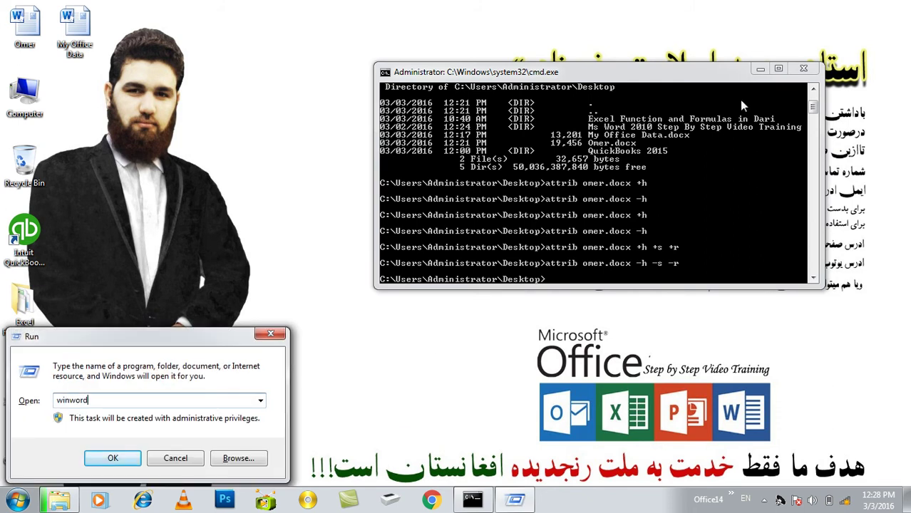
click(766, 69)
key(Return)
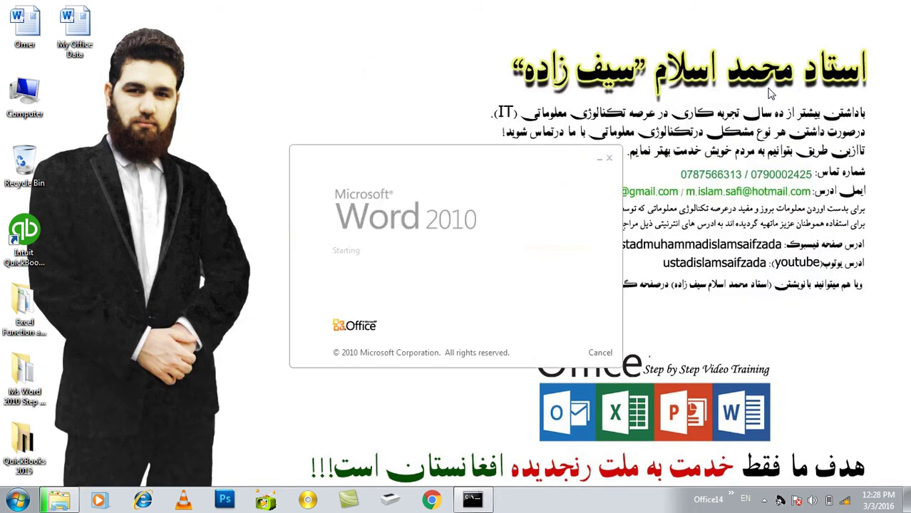
text(=rand)
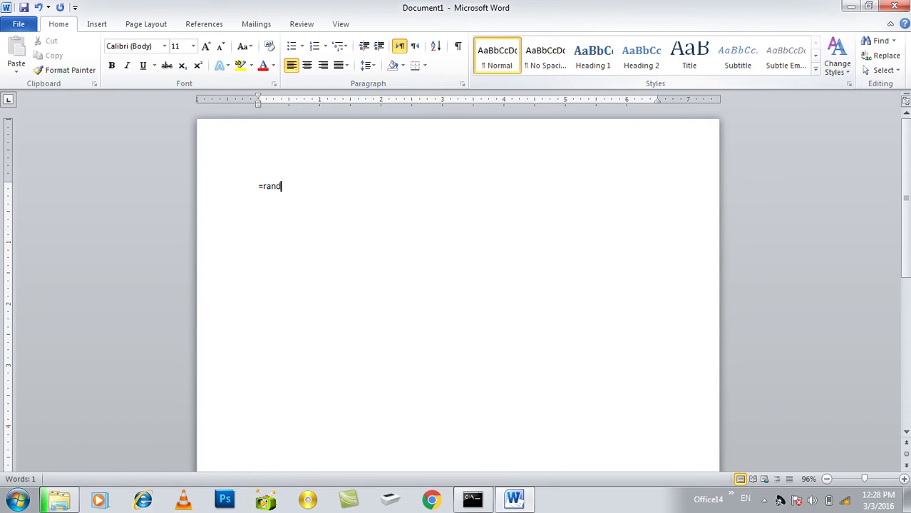
text(())
key(Return)
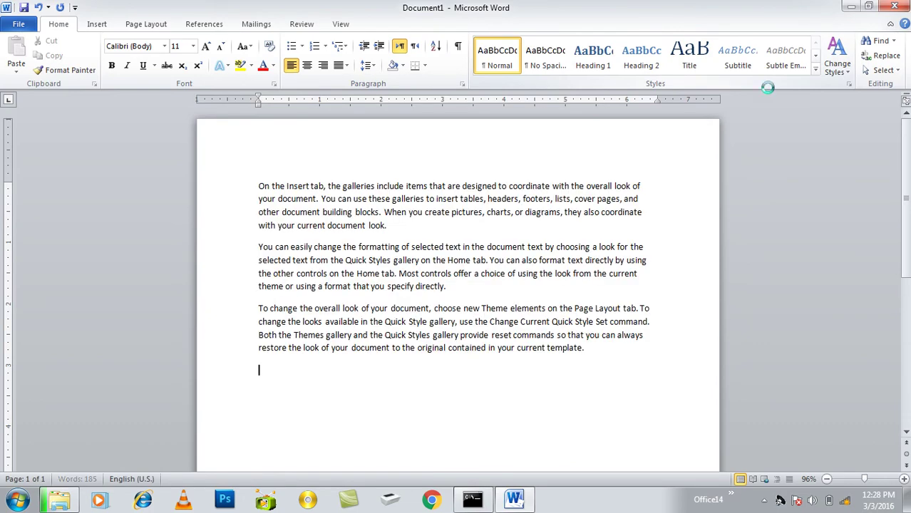
Start Save As with the Desktop as location and file name Asad.
key(ctrl+s)
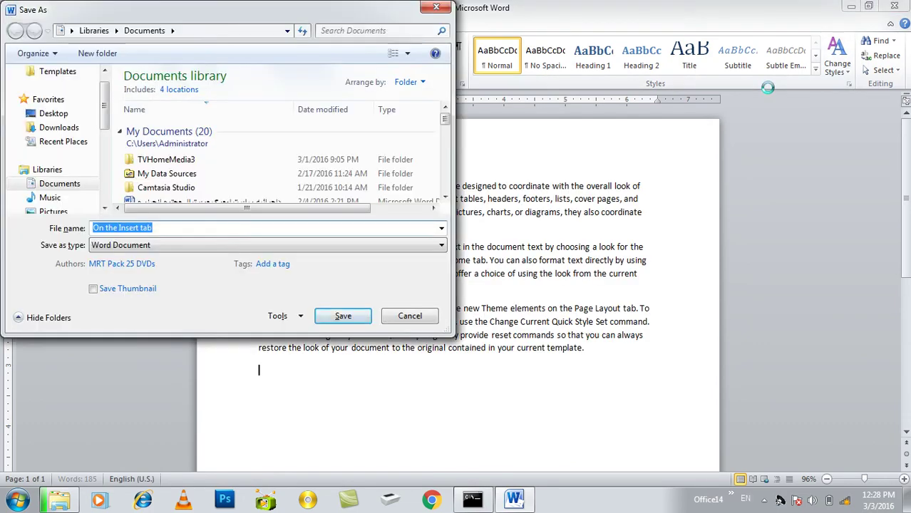
key(Escape)
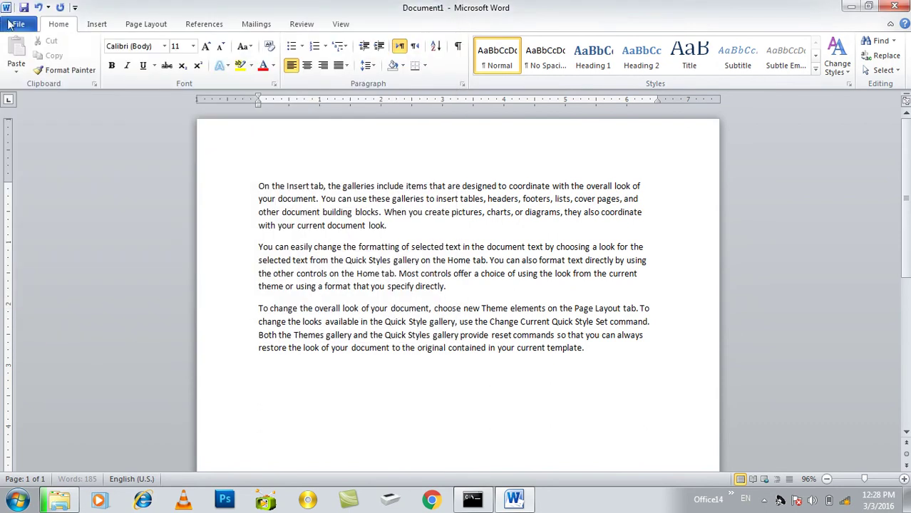
click(17, 24)
click(33, 44)
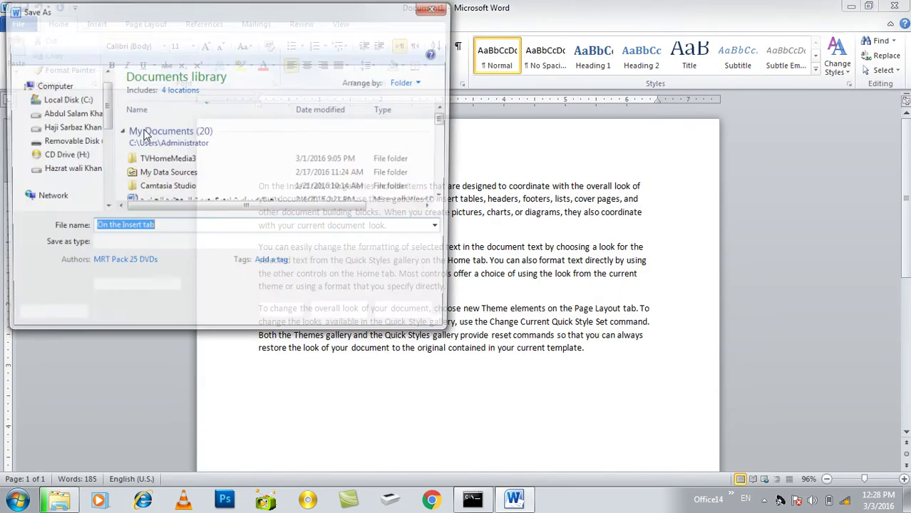
click(58, 114)
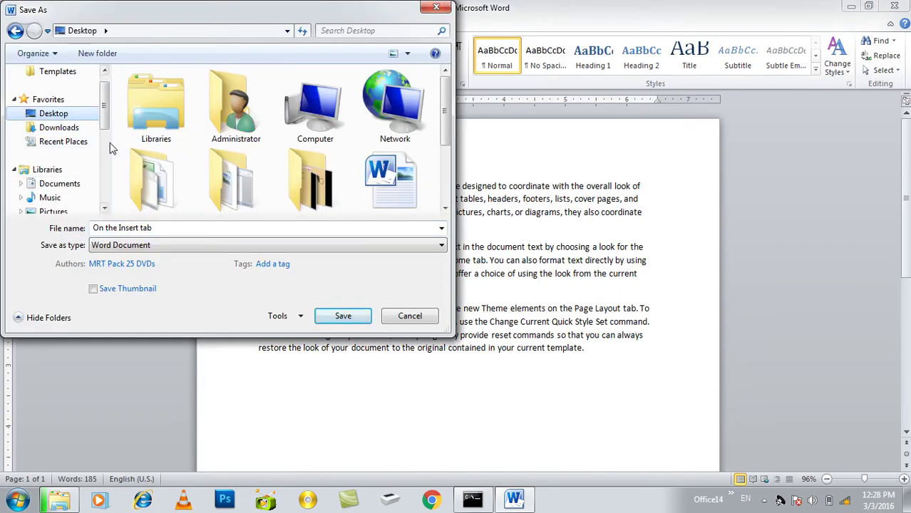
click(177, 225)
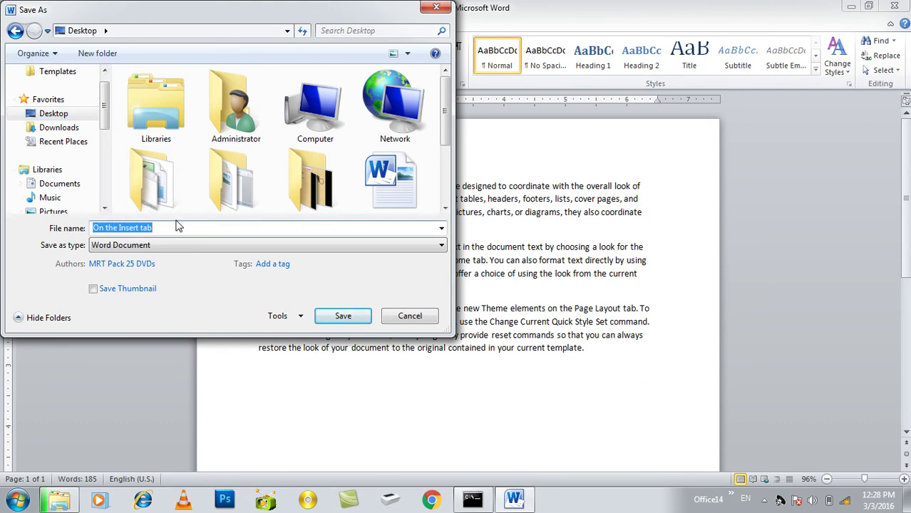
text(Asad)
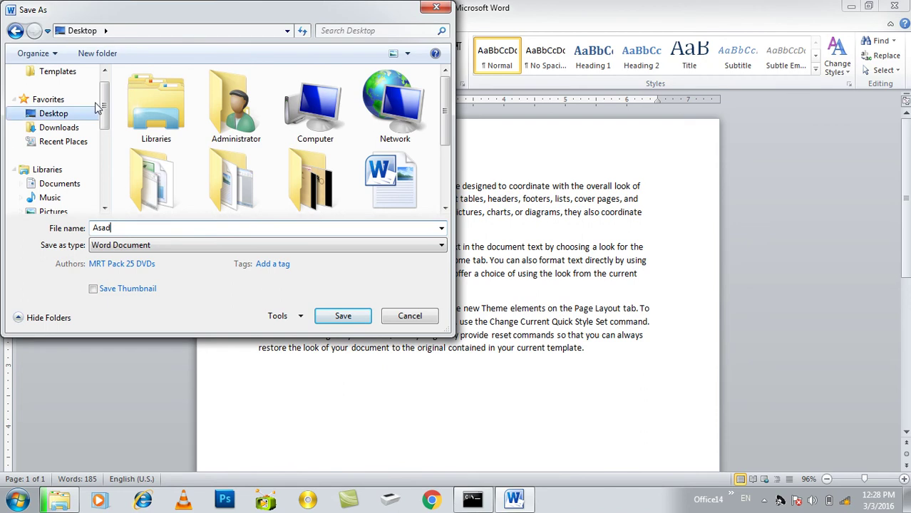
Create a Secret Data folder on the Desktop and open it as the save location.
click(98, 58)
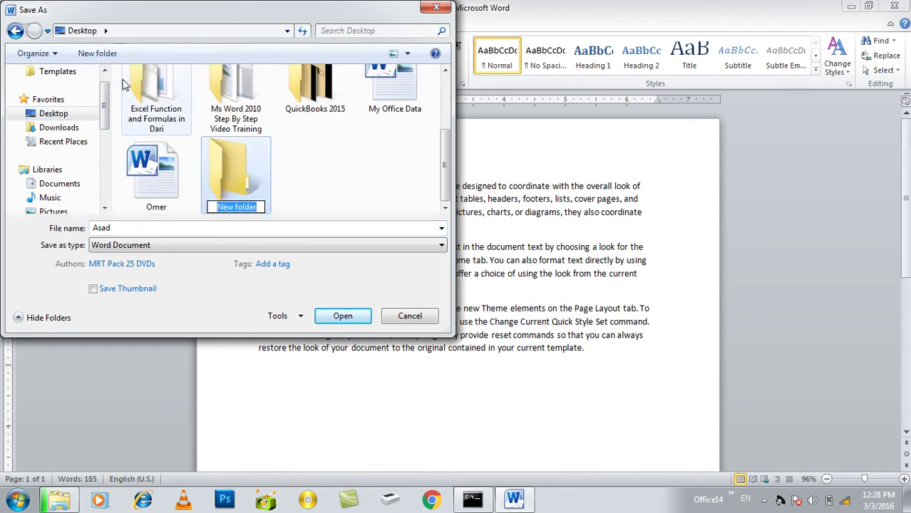
text(Secret Data)
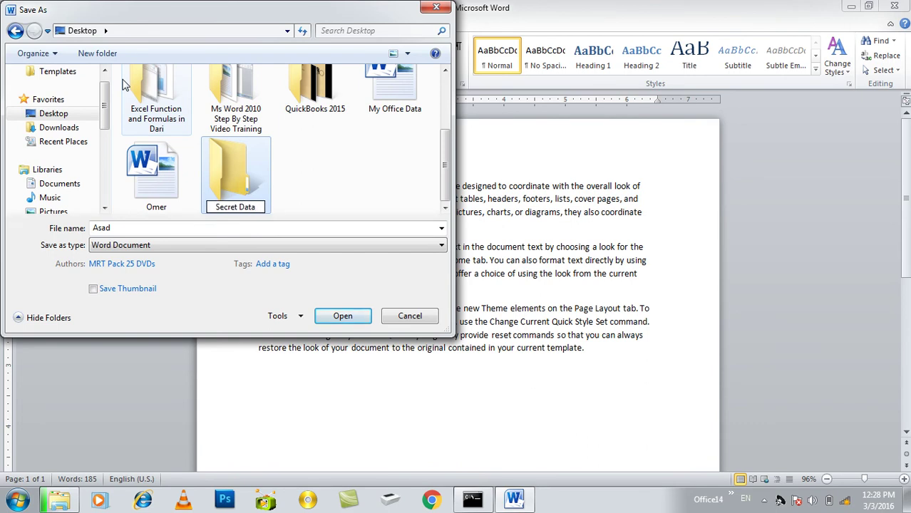
key(Return)
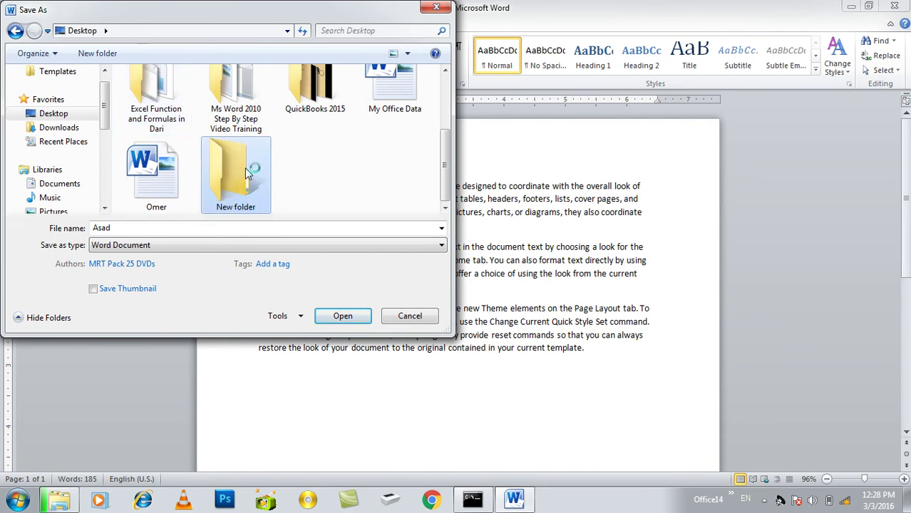
double_click(245, 168)
In General Options, set a password to open and a password to modify, confirming both.
double_click(129, 228)
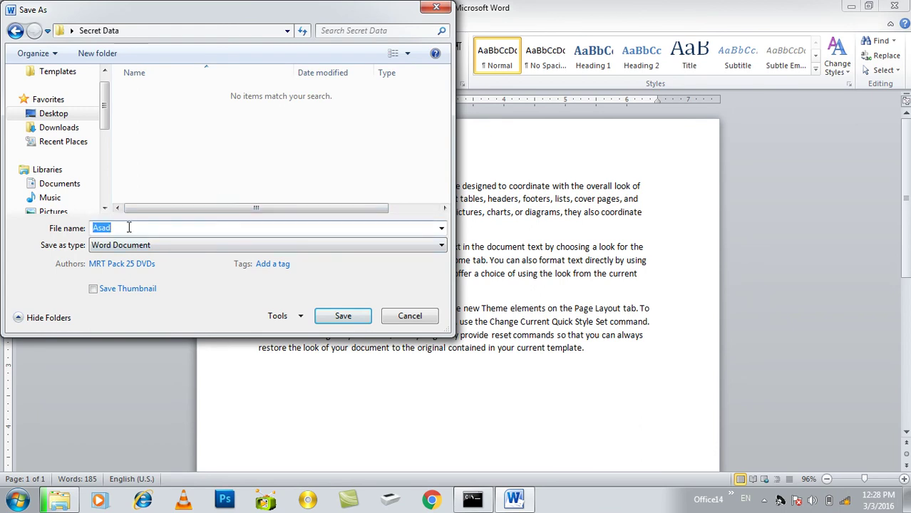
click(279, 316)
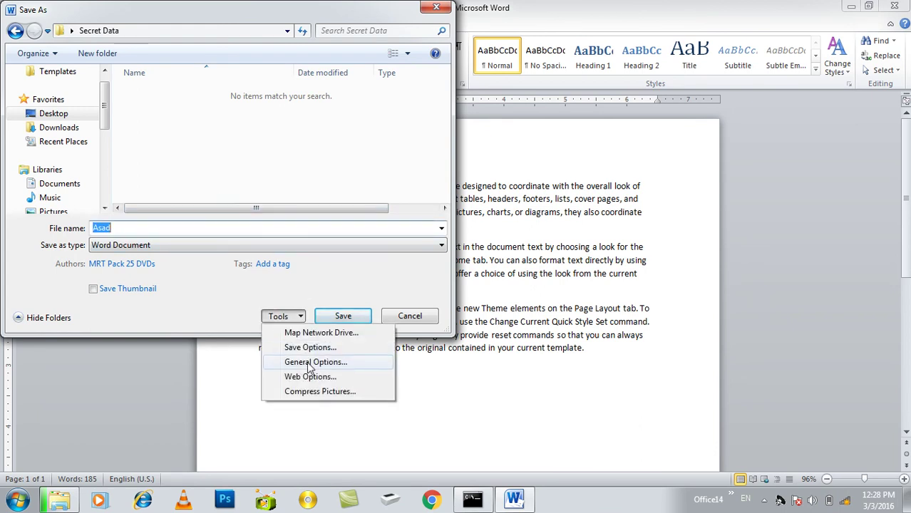
click(311, 362)
click(429, 179)
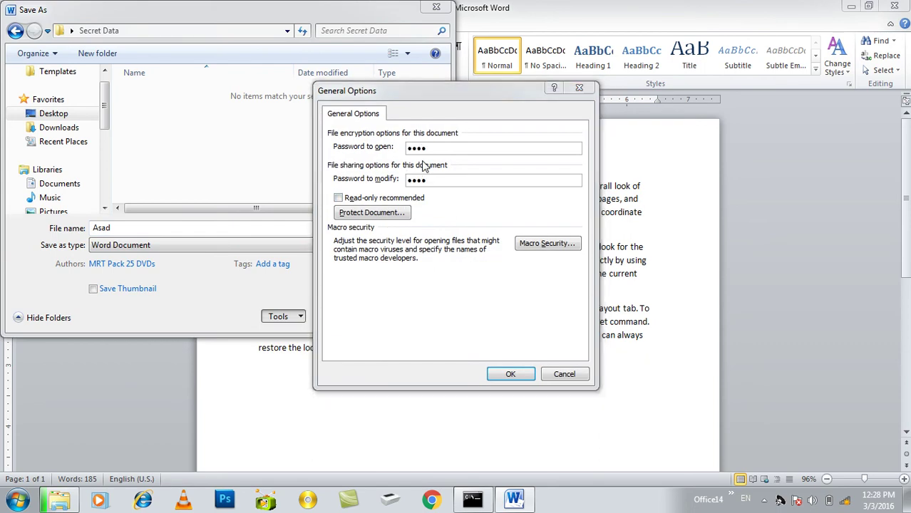
key(Return)
key(Return)
key(Return)
key(Return)
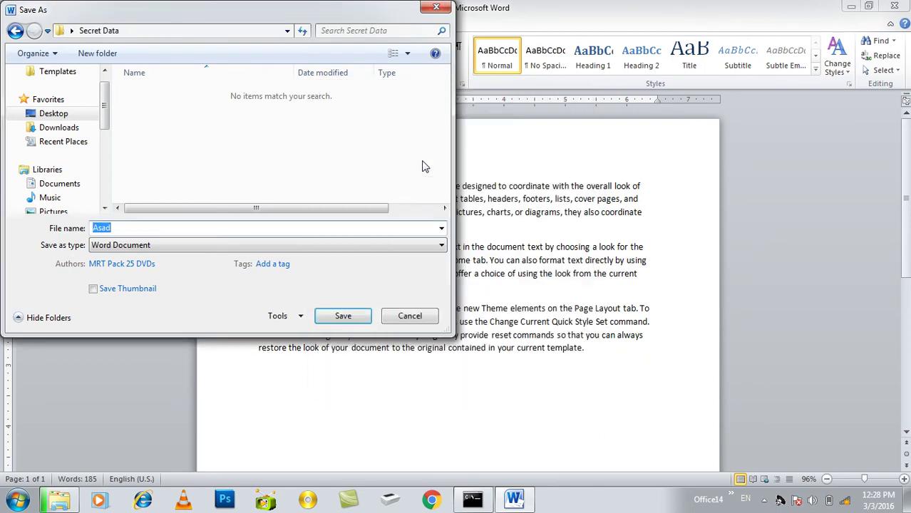
Save Asad, close Word, and check the file inside the Secret Data folder.
click(361, 320)
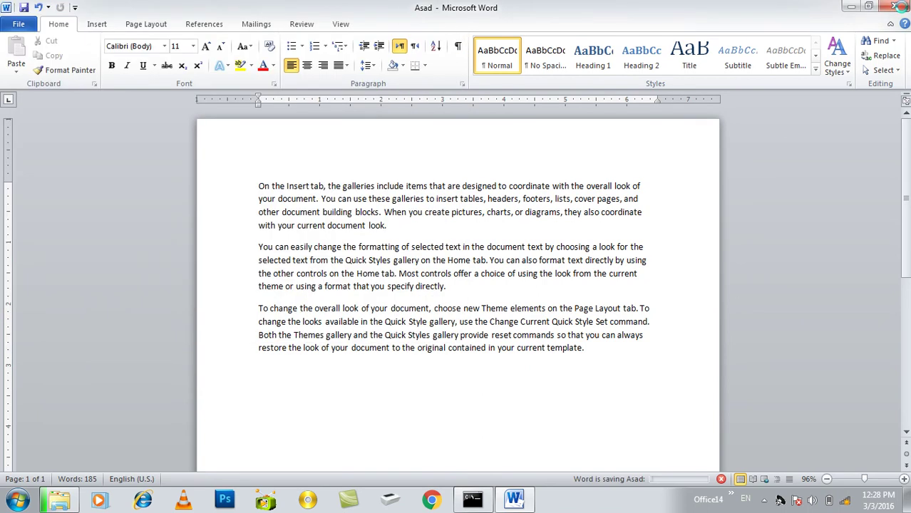
click(897, 6)
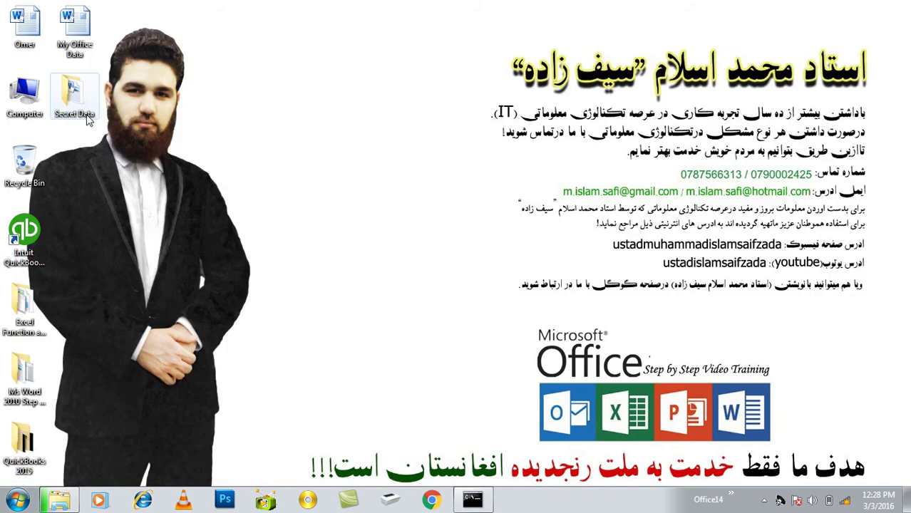
double_click(74, 100)
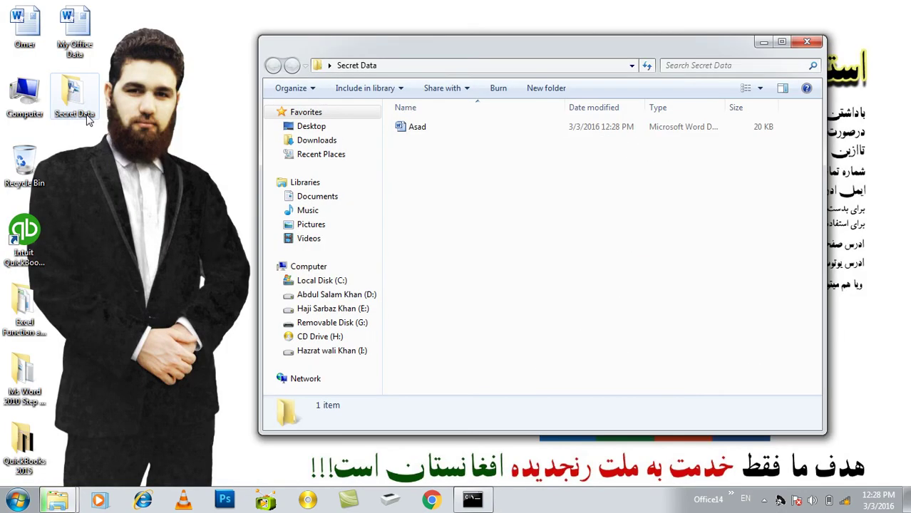
click(808, 42)
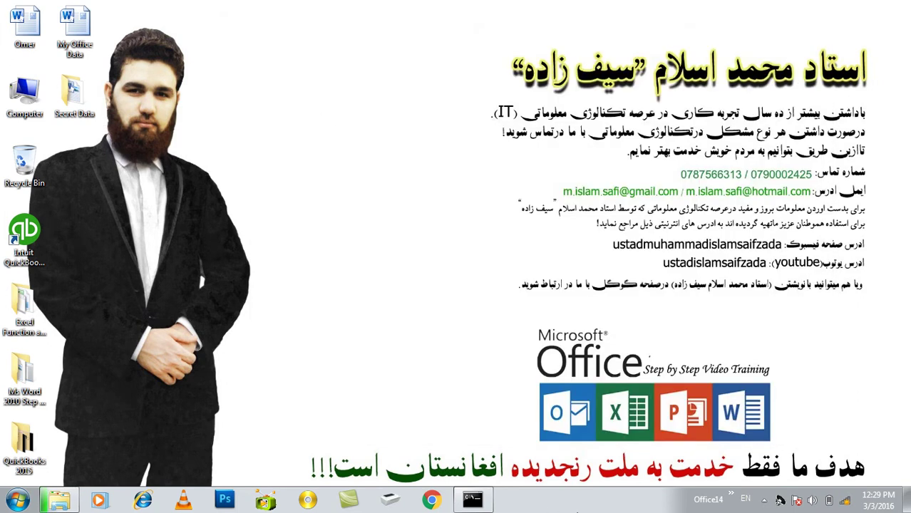
Close the Command Prompt with the exit command.
click(472, 499)
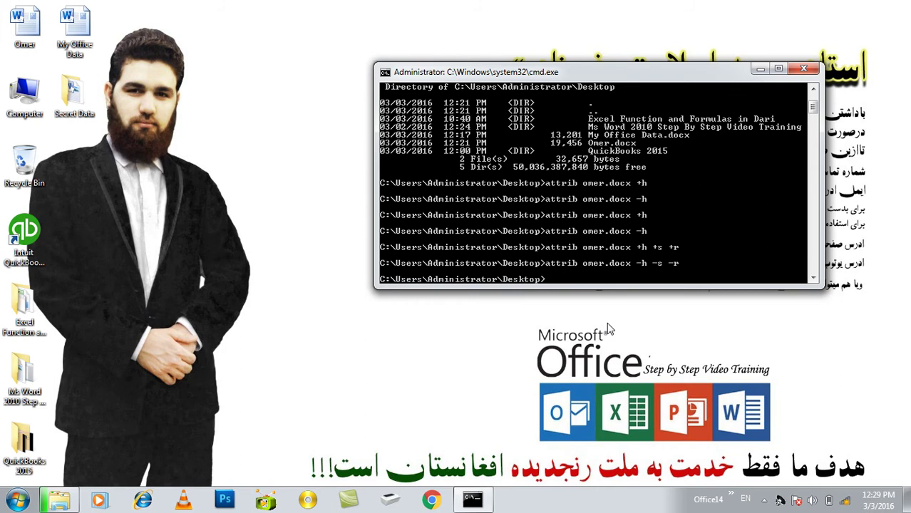
text(exit)
key(Return)
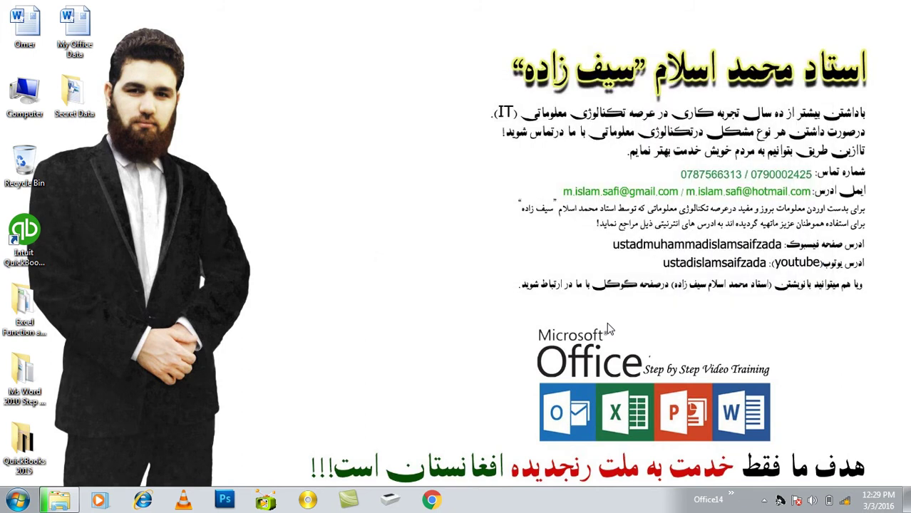
key(super+r)
Open an administrator Command Prompt, move it right, and change into the desktop directory.
text(cmd)
key(Return)
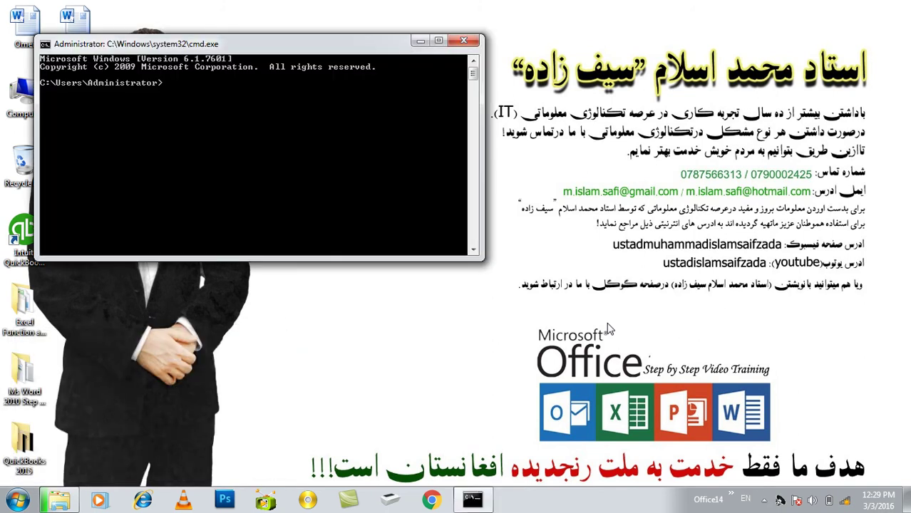
mouse_move(303, 42)
mouse_down()
mouse_move(787, 93)
mouse_move(688, 100)
mouse_up()
text(cd deskt)
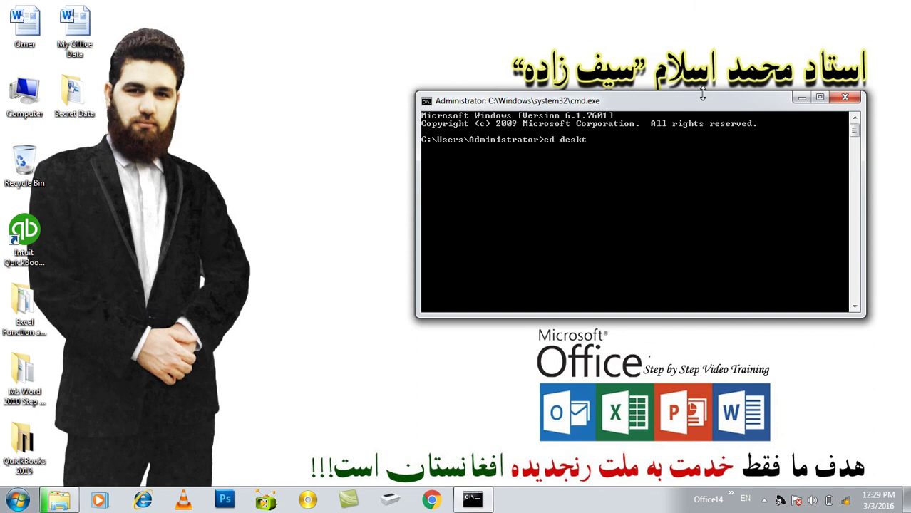
text(op)
key(Return)
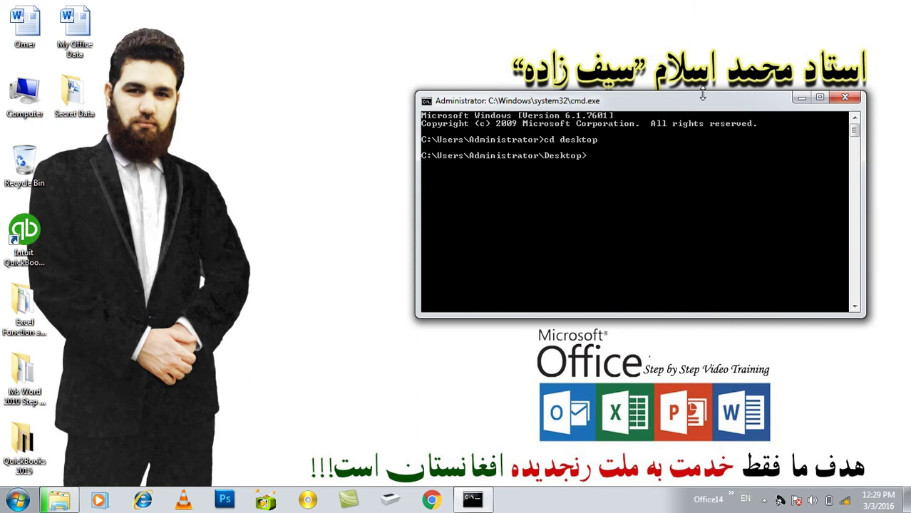
Rename the folder to SecretData and hide it with attrib +h +r +s +a.
text(attrib)
click(91, 109)
text(SecretData)
key(Return)
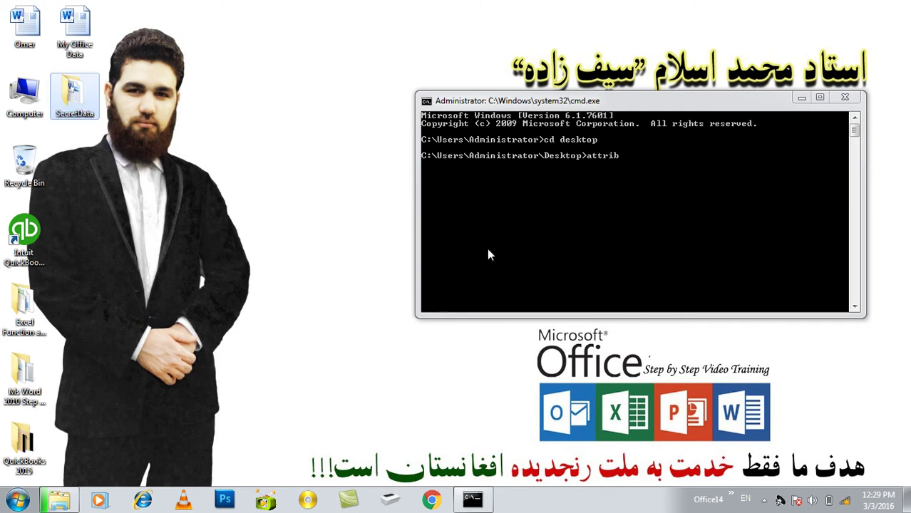
click(645, 181)
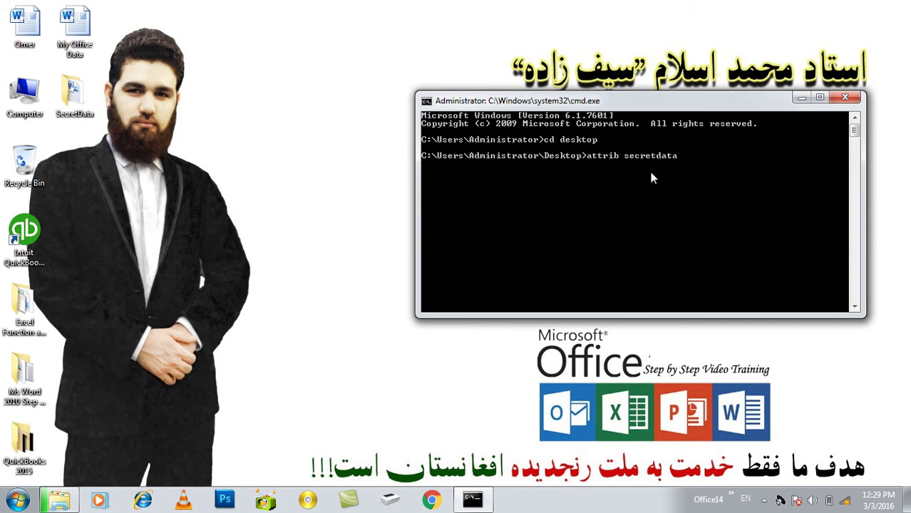
text(+h +r +s +a)
key(Return)
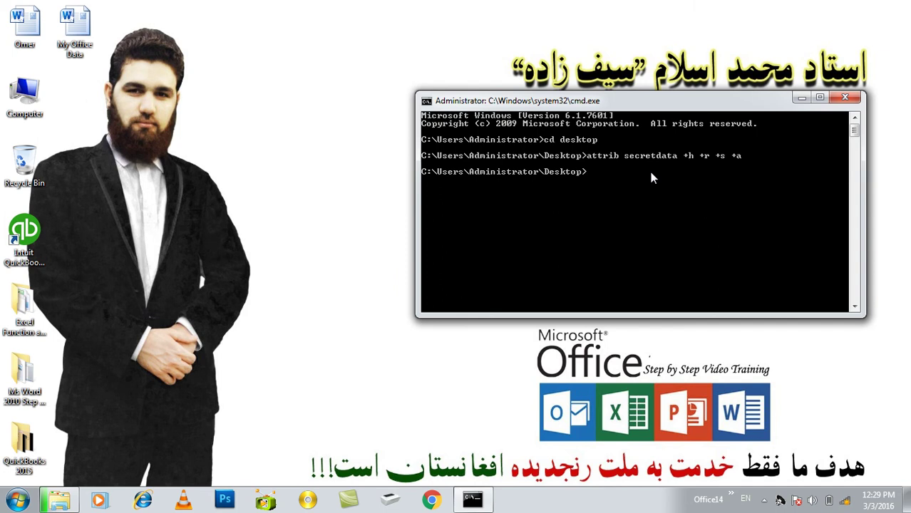
Attempt to unhide secretdata with a mistyped attrib -h -r -s -a command.
text(atttri)
text(tdata )
text(-h -r )
text(0s)
key(BackSpace)
key(BackSpace)
text(-s -a)
key(Return)
Correct the typo and run attrib secretdata -h -r -s -a to unhide the folder.
text(atttrib secretdata -h -r -s -a)
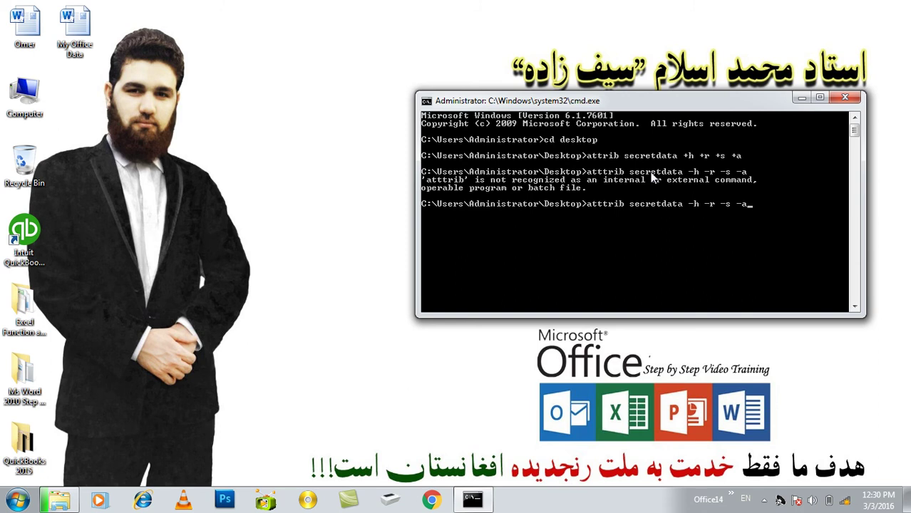
key(Left)
key(Left)
key(Left)
key(Left)
key(Left)
key(Left)
key(Left)
key(Left)
key(Left)
key(Left)
key(BackSpace)
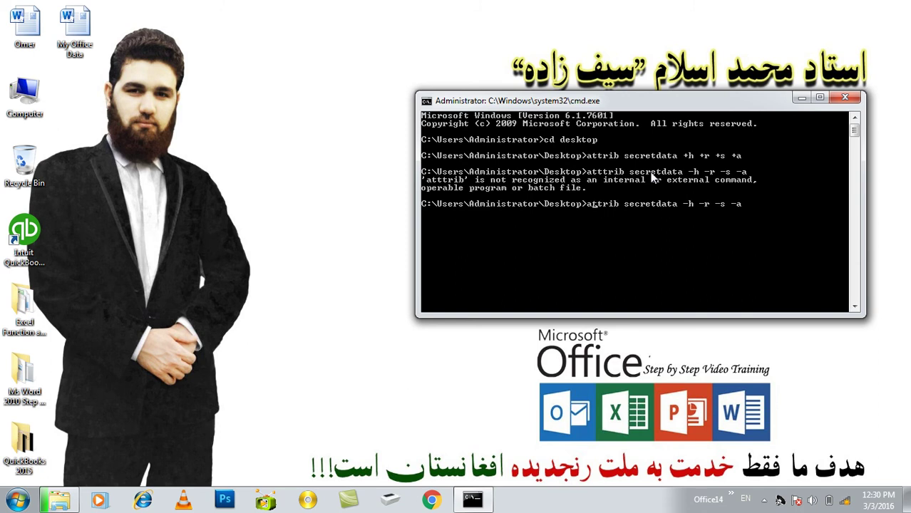
key(Right)
key(Right)
key(Right)
key(Right)
key(Right)
key(Right)
key(Right)
key(Right)
key(BackSpace)
key(Return)
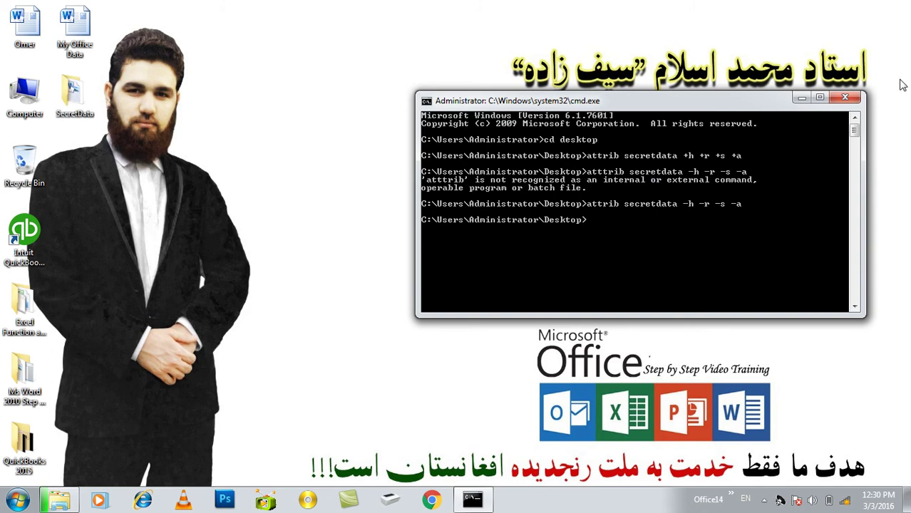
Close the command window and refresh the desktop.
click(859, 97)
right_click(412, 125)
click(435, 166)
Give the SecretData folder a blank icon through Properties > Customize > Change Icon.
right_click(77, 118)
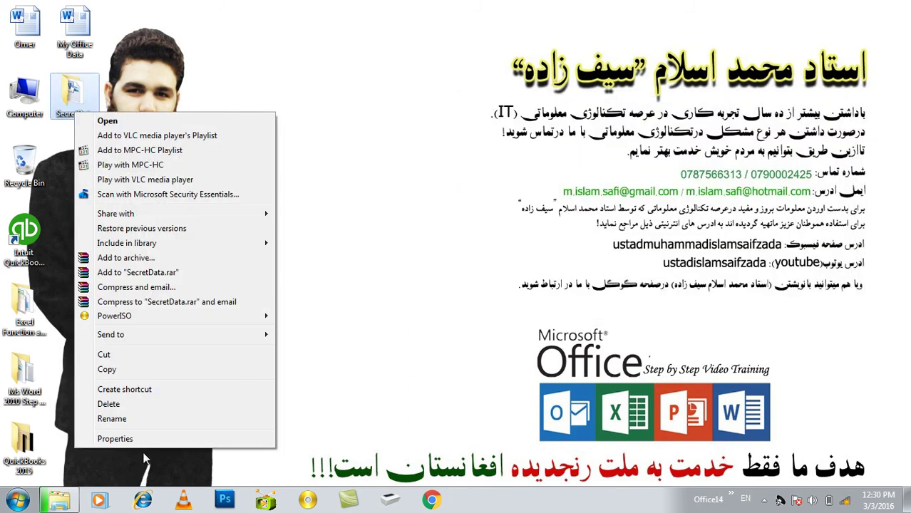
click(118, 438)
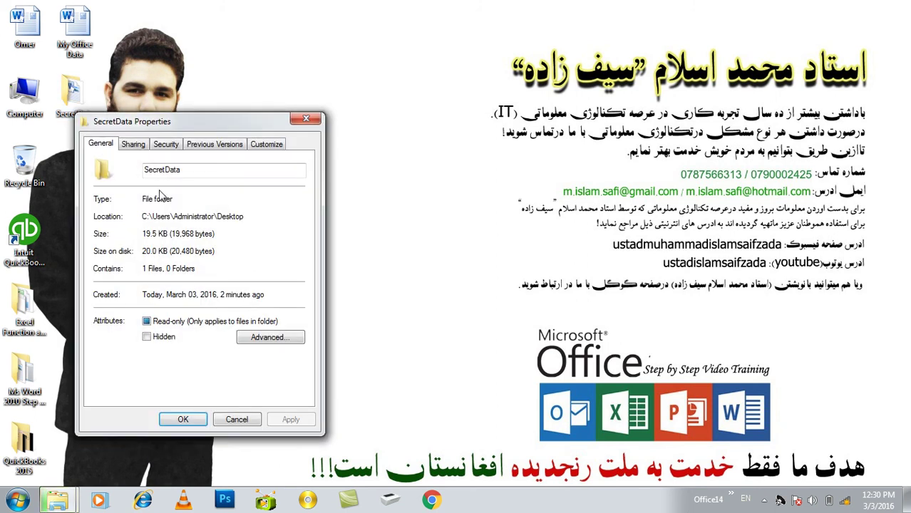
click(264, 144)
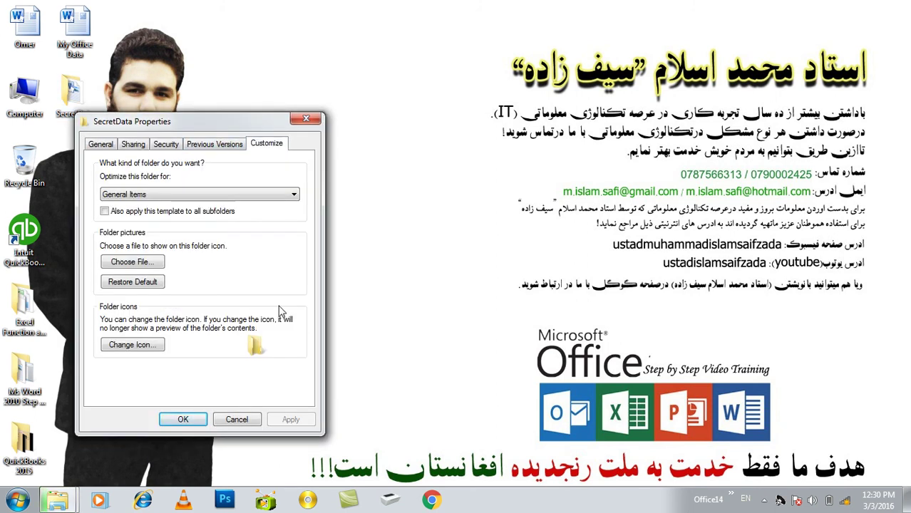
click(132, 344)
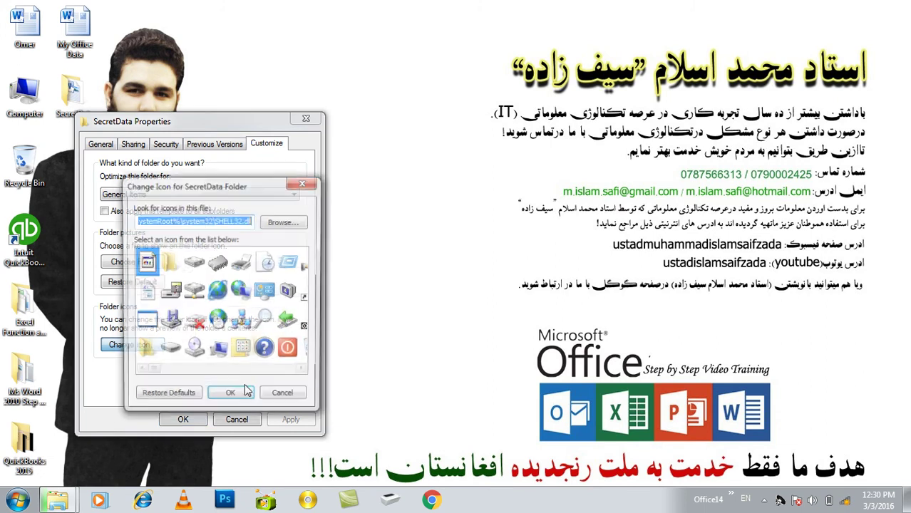
scroll(271, 335, down, 2)
click(266, 321)
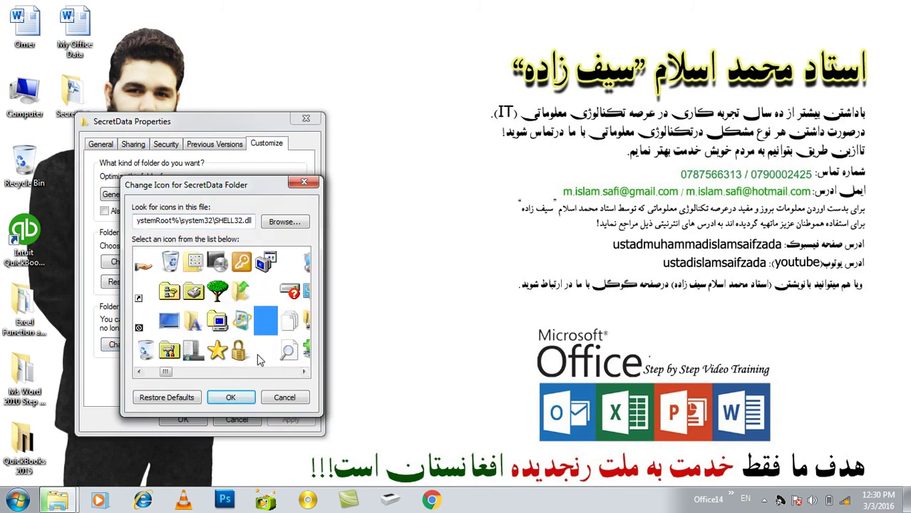
click(231, 398)
click(183, 419)
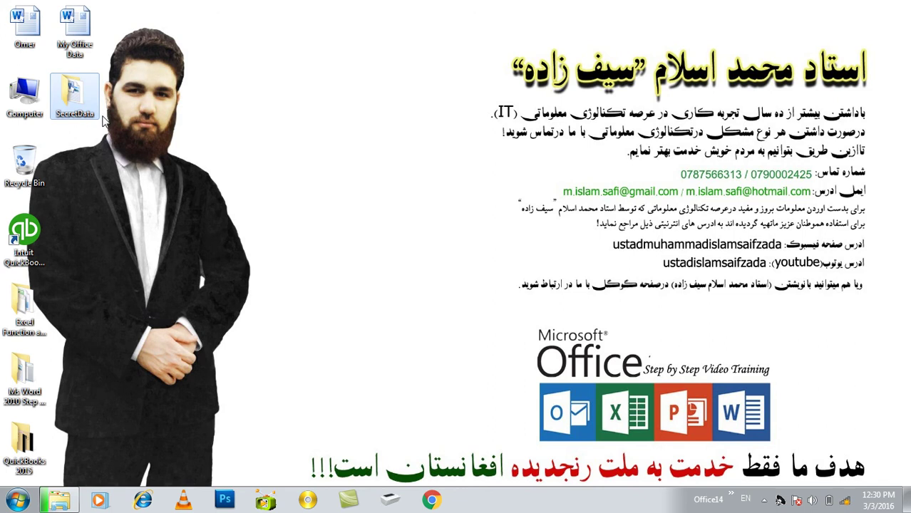
key(F2)
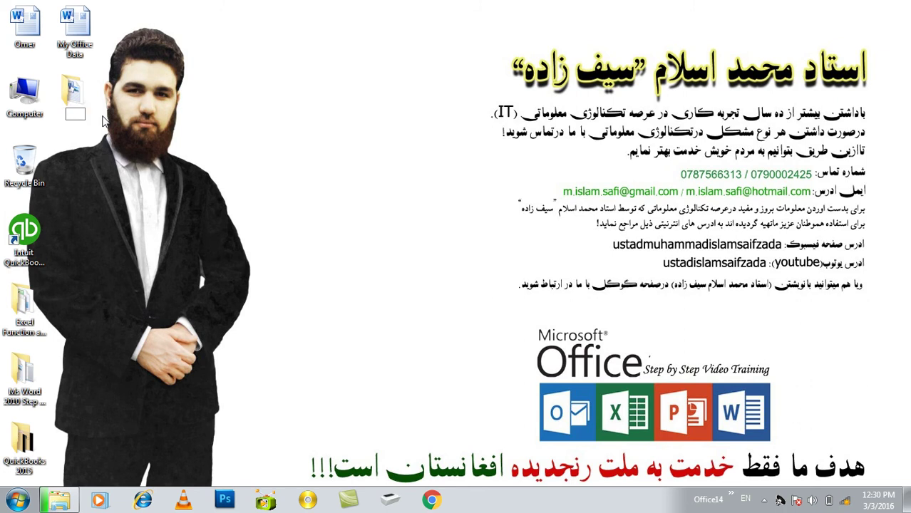
Rename SecretData to a blank name, refresh the desktop, and open the invisible folder.
key(Return)
right_click(227, 101)
click(244, 144)
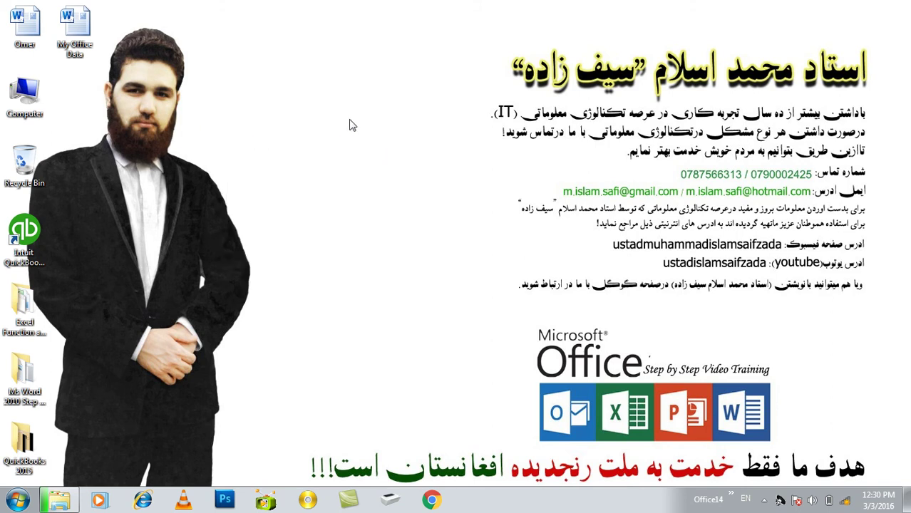
right_click(423, 77)
click(454, 116)
right_click(434, 79)
click(454, 117)
drag(296, 44, 103, 111)
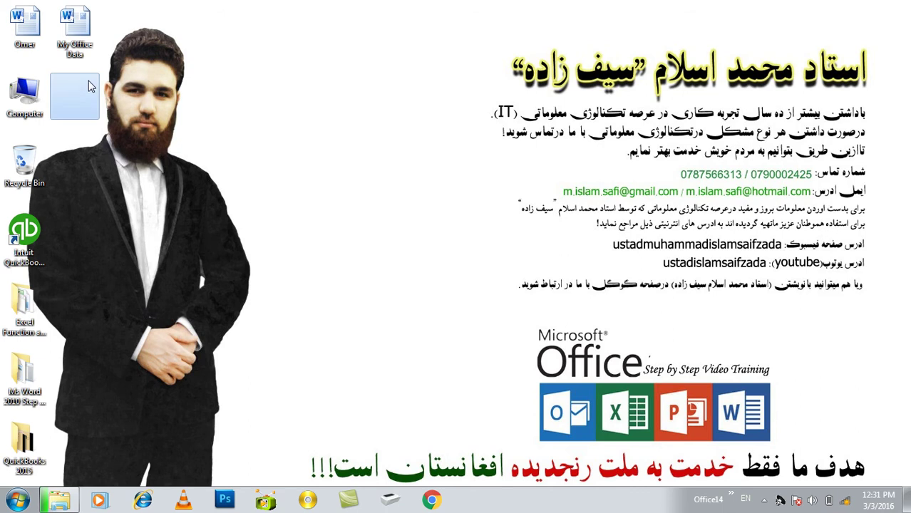
double_click(89, 90)
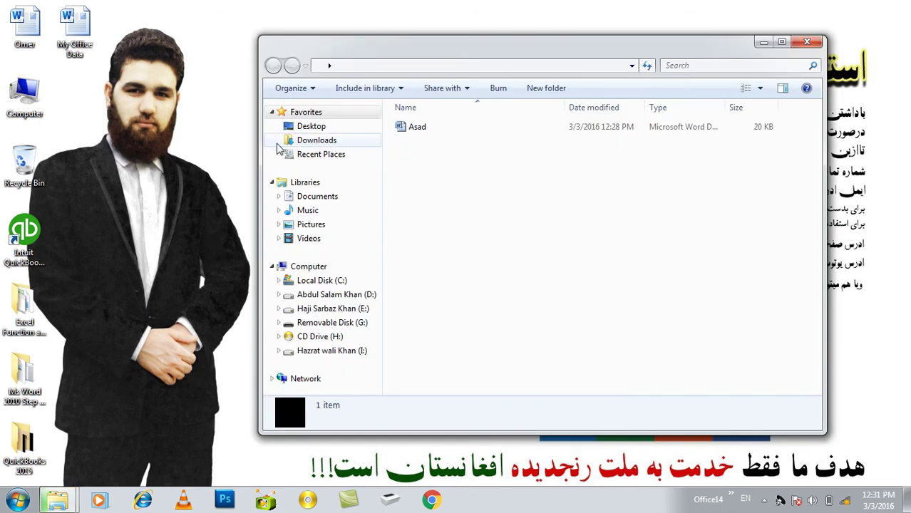
Close the folder window, drag the invisible folder to the Recycle Bin, and refresh.
click(806, 42)
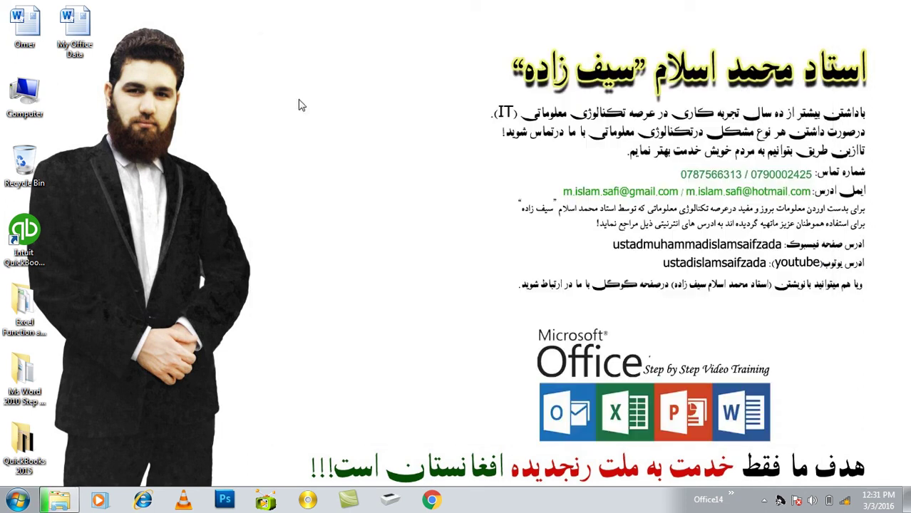
drag(74, 96, 24, 166)
right_click(157, 92)
click(178, 130)
Start Word from the Run dialog with winword.
key(super+r)
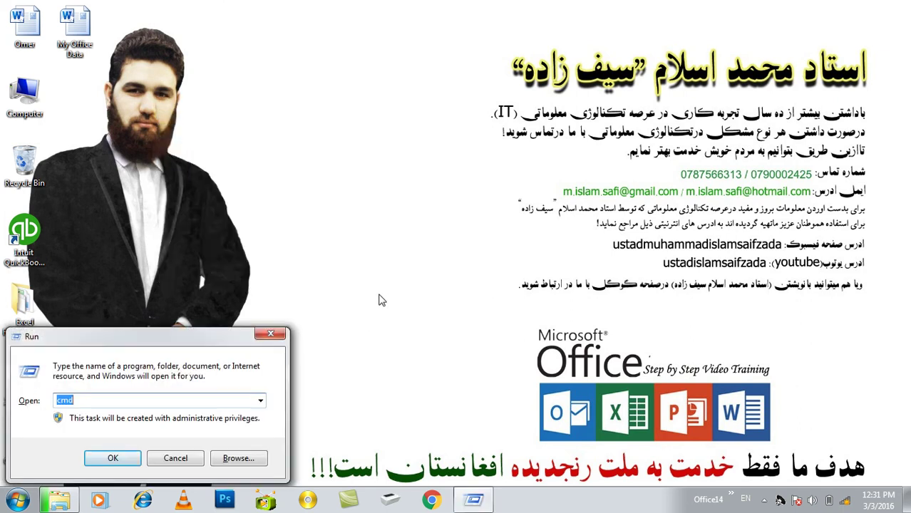
text(winword)
key(Return)
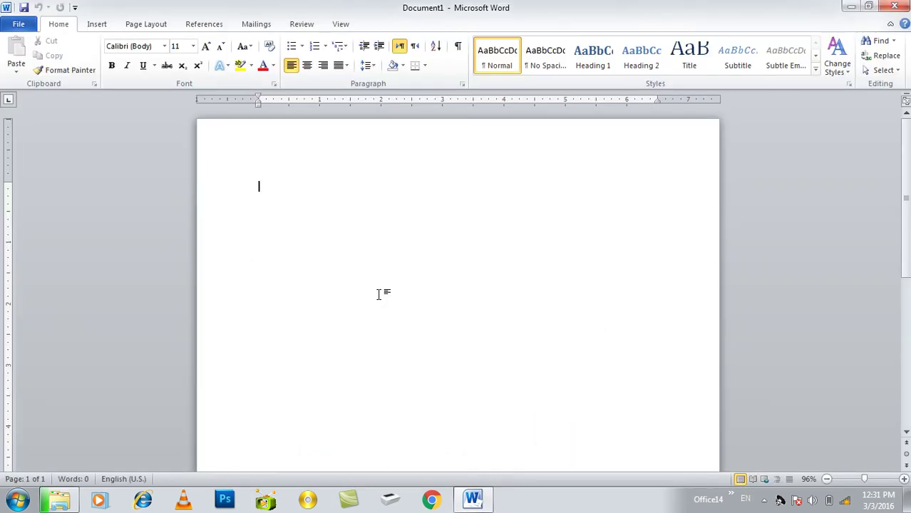
key(ctrl+s)
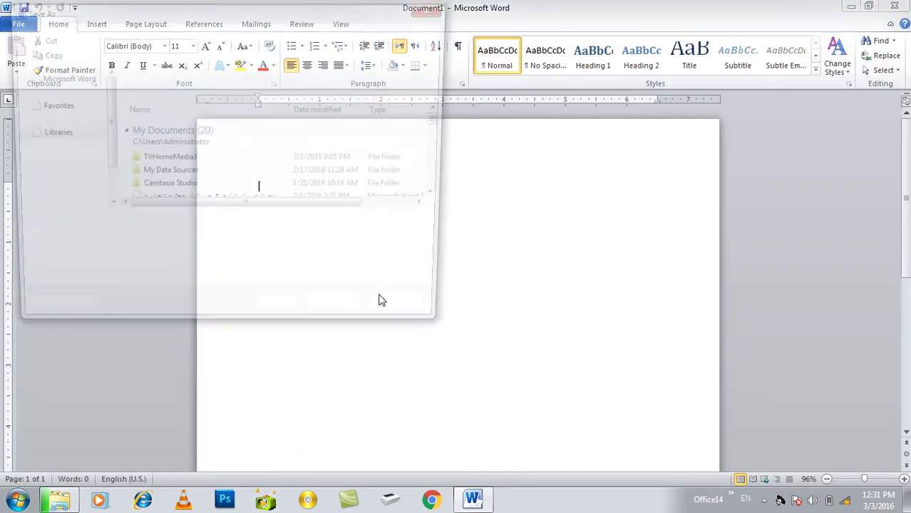
key(Escape)
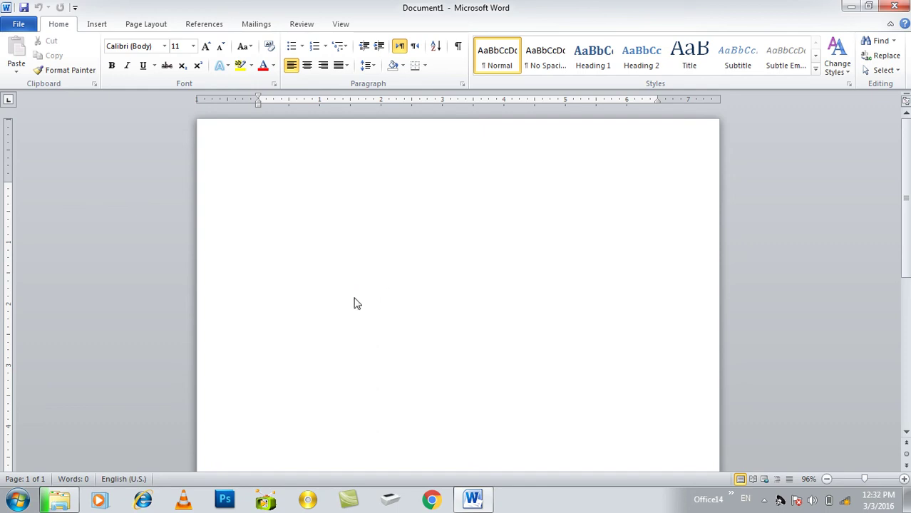
key(ctrl+s)
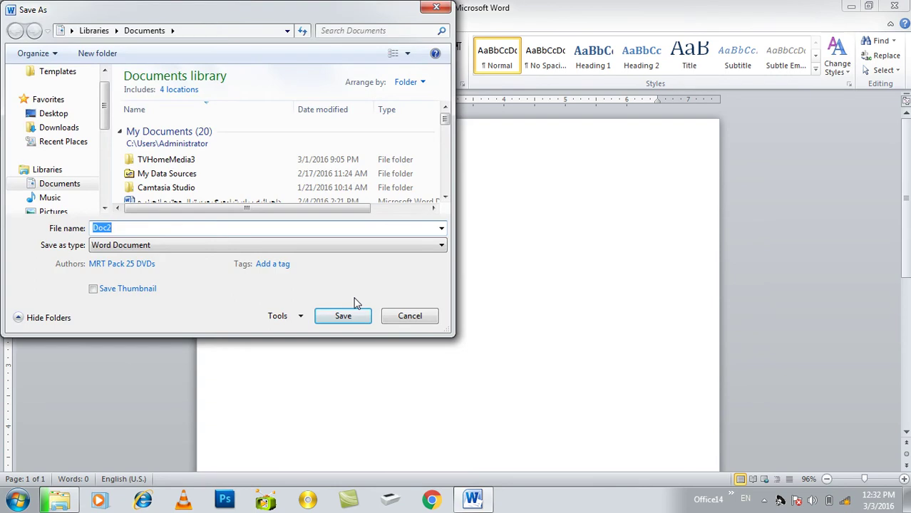
key(Escape)
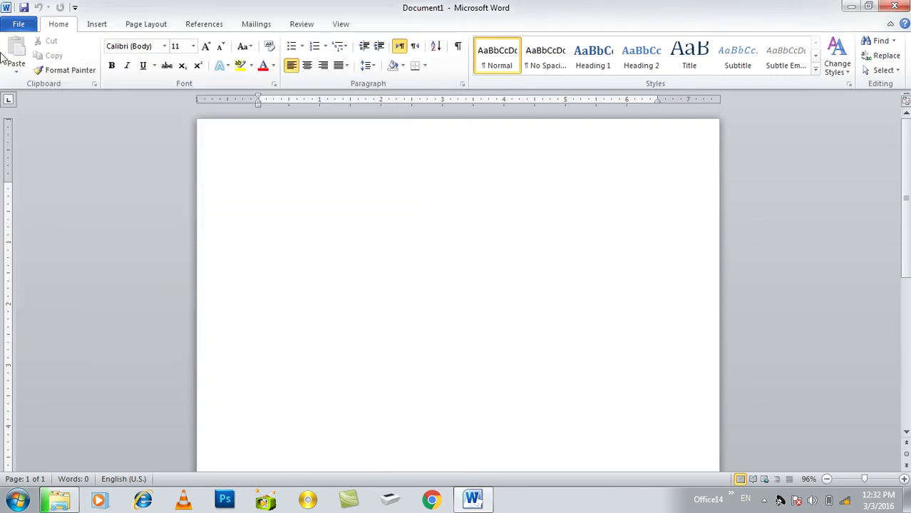
Open the File backstage view showing Recent Documents and Recent Places.
click(25, 29)
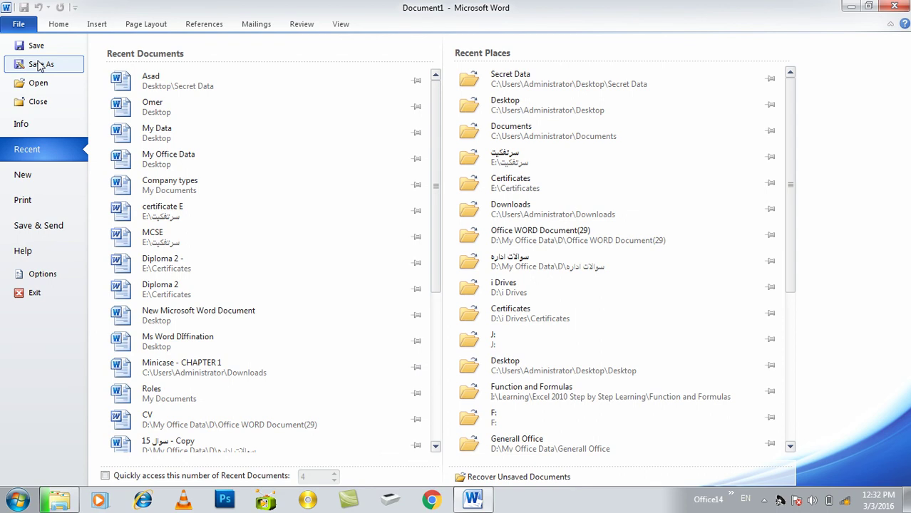
Generate three paragraphs of sample text in the document with =rand().
key(Escape)
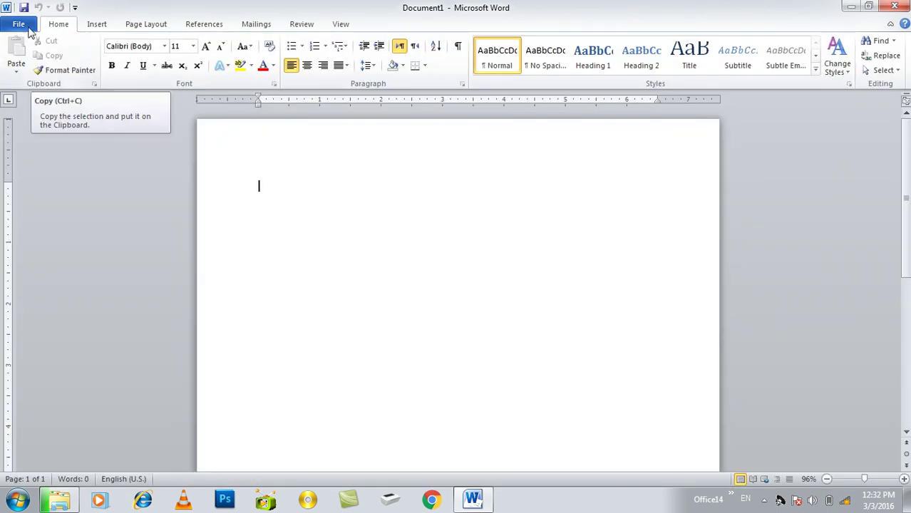
click(18, 24)
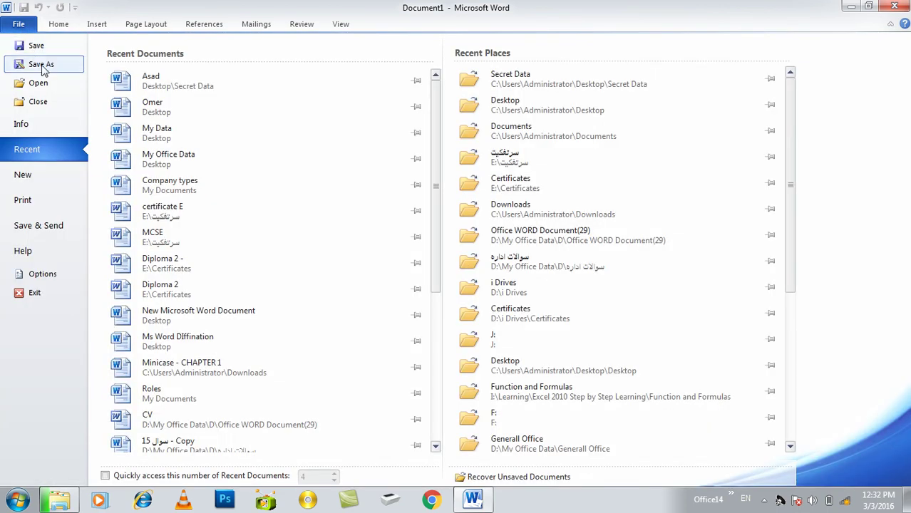
key(Escape)
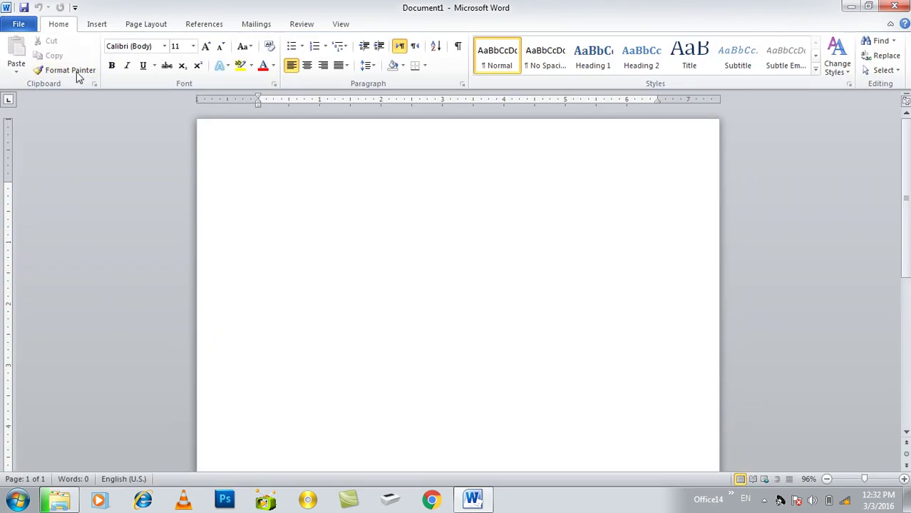
text(=rand)
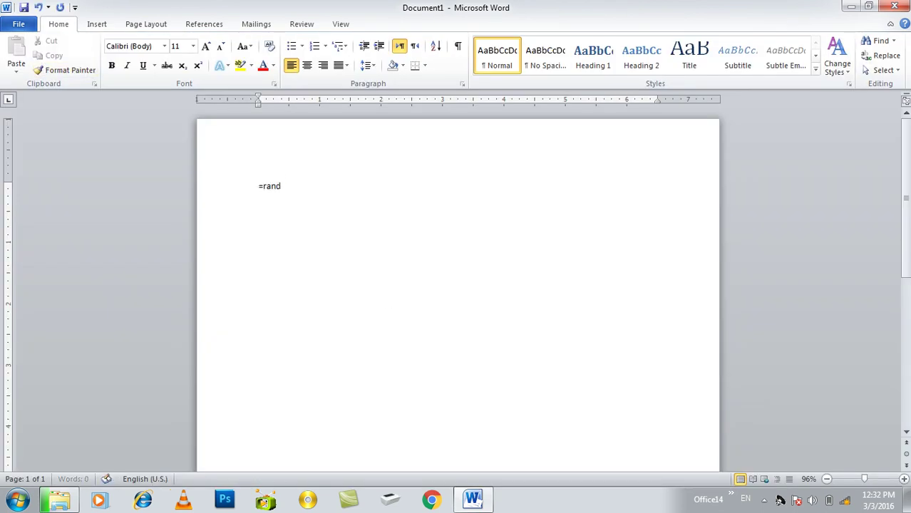
text(())
key(Return)
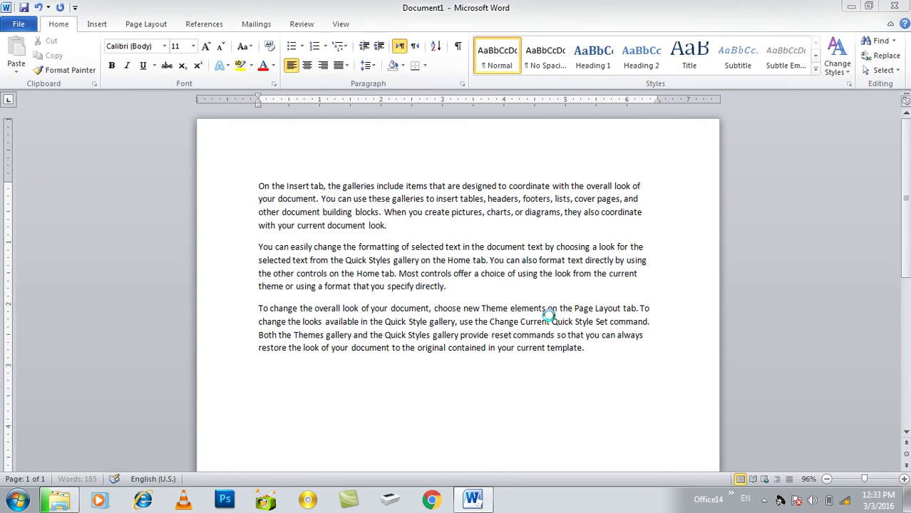
Save the document to the Desktop under the name Islam.
key(ctrl+s)
text(Islam)
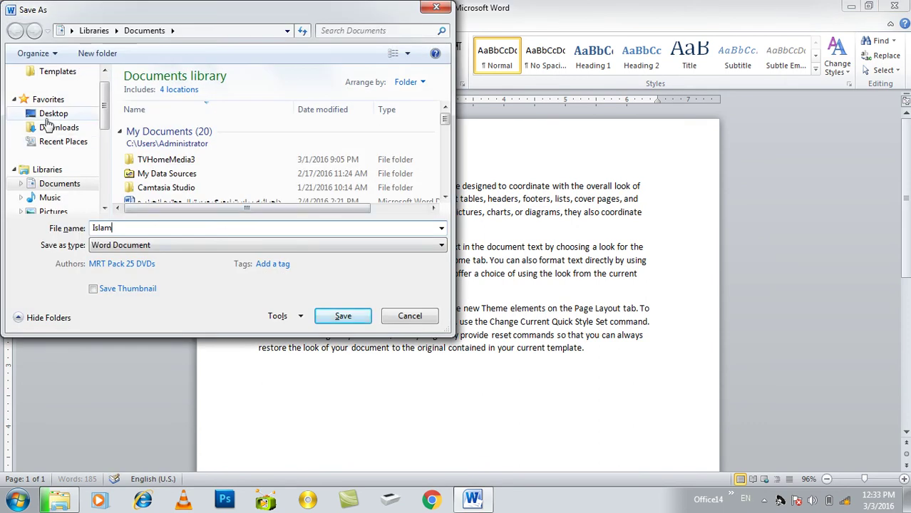
click(53, 114)
click(350, 311)
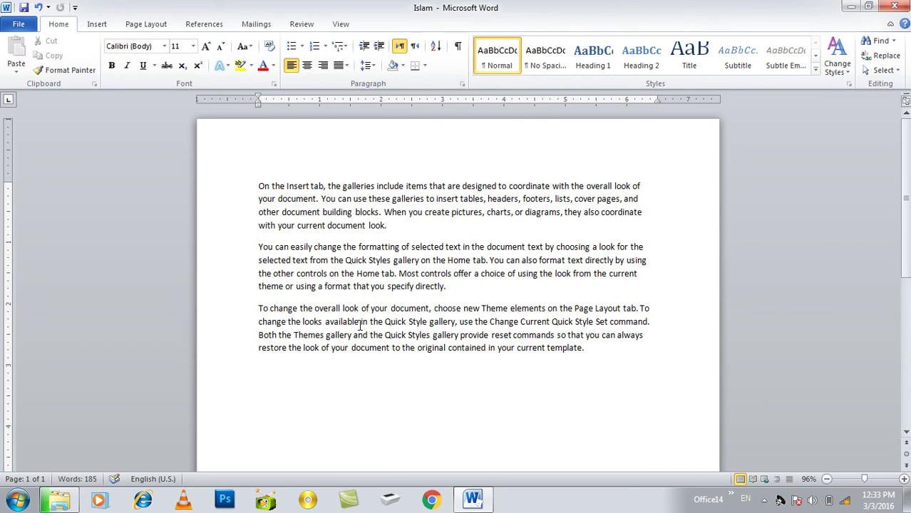
click(27, 26)
Add the line 'asad' and save the changes to Islam.
click(36, 43)
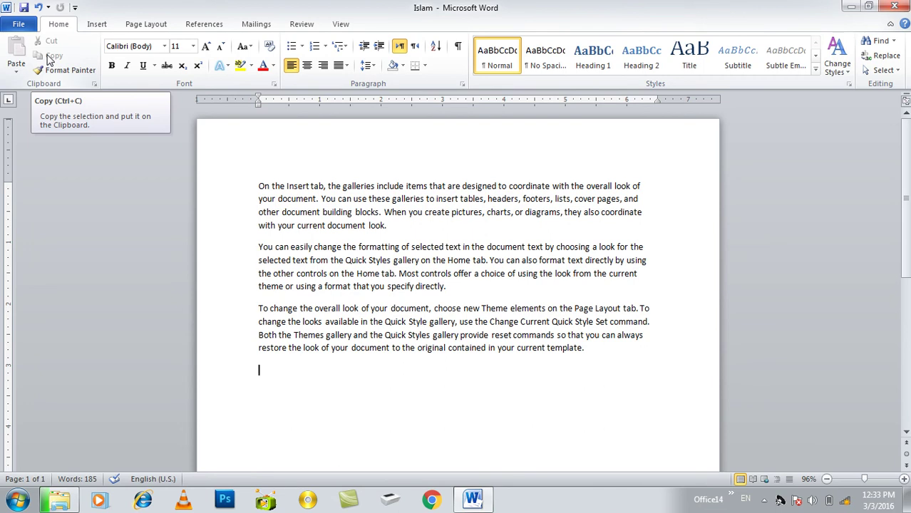
text(asad)
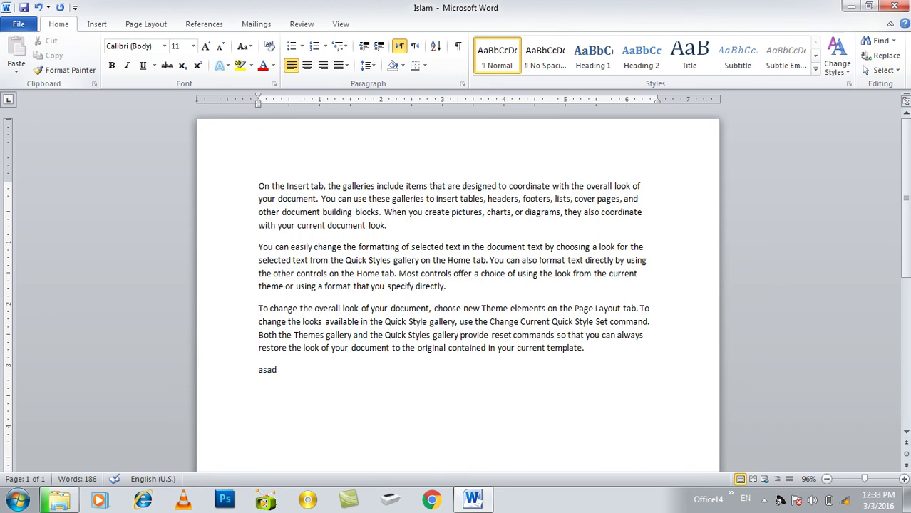
key(ctrl+s)
Save a copy of the document named Salam.
click(19, 24)
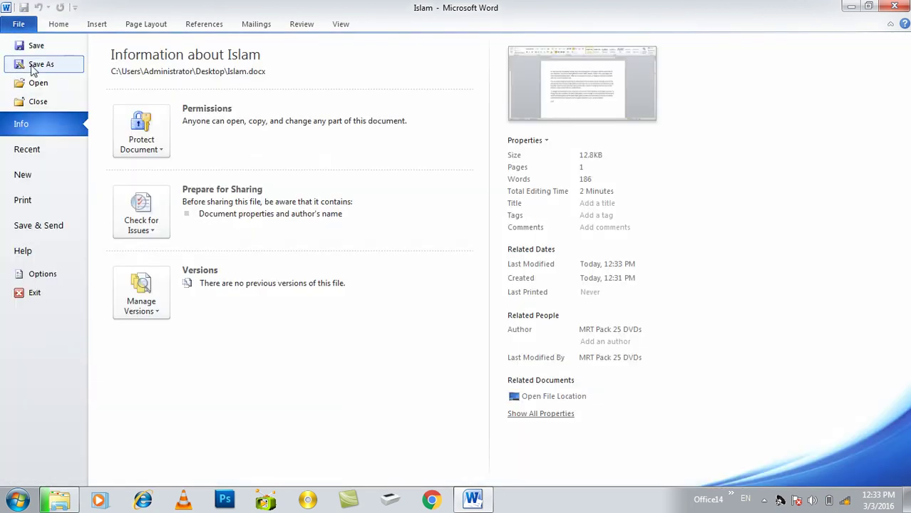
click(32, 65)
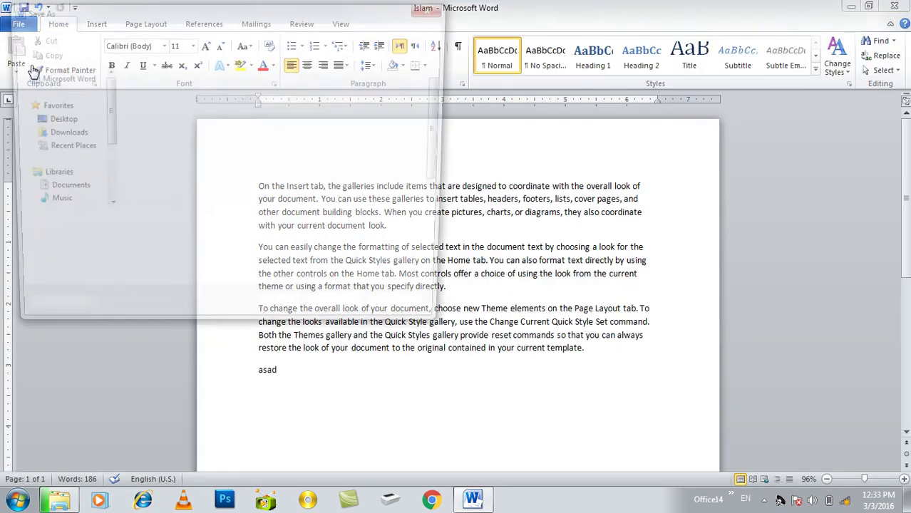
text(Salam)
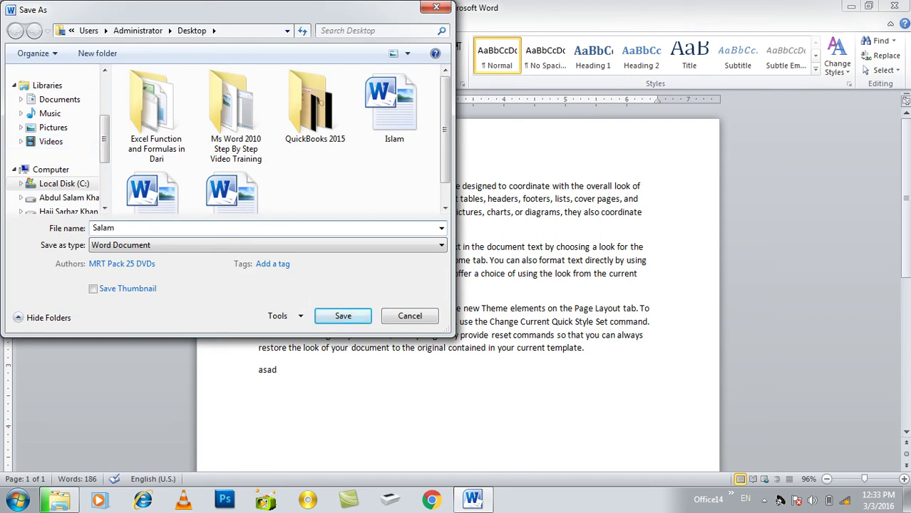
key(Return)
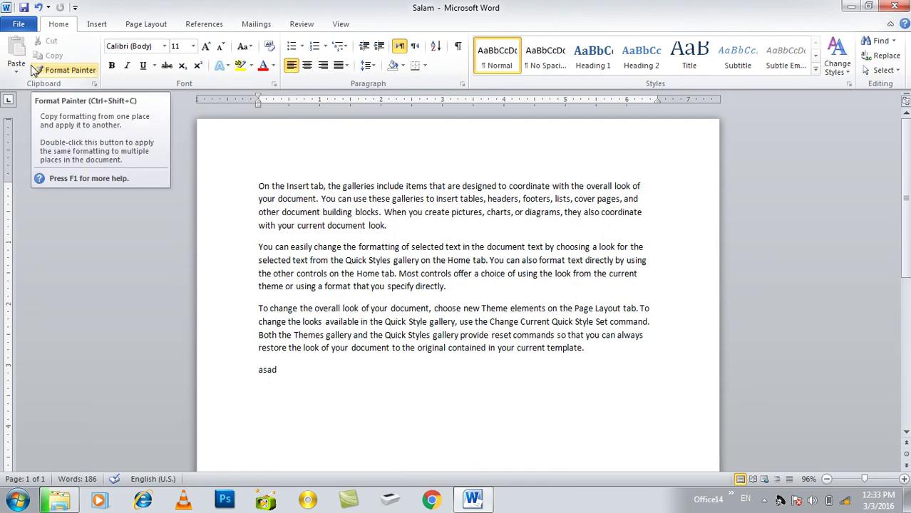
Save Salam again as a Word document in the Documents library.
click(19, 23)
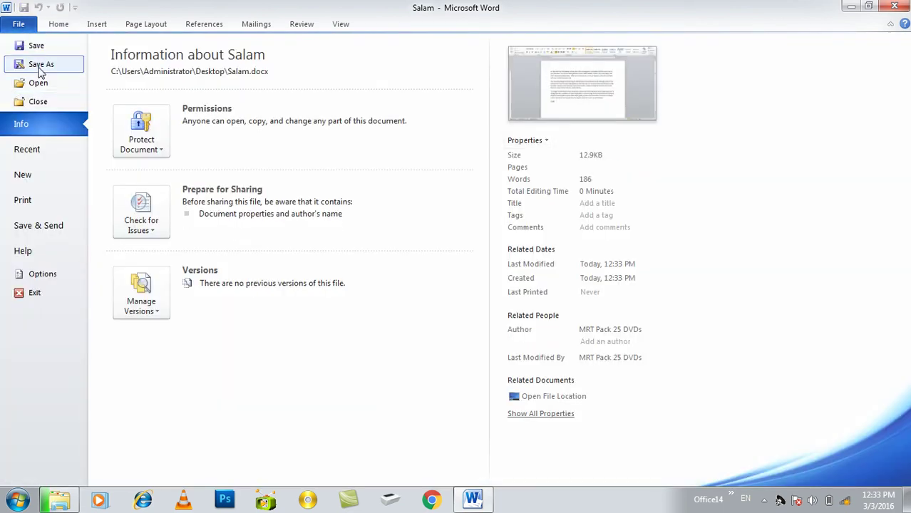
click(41, 64)
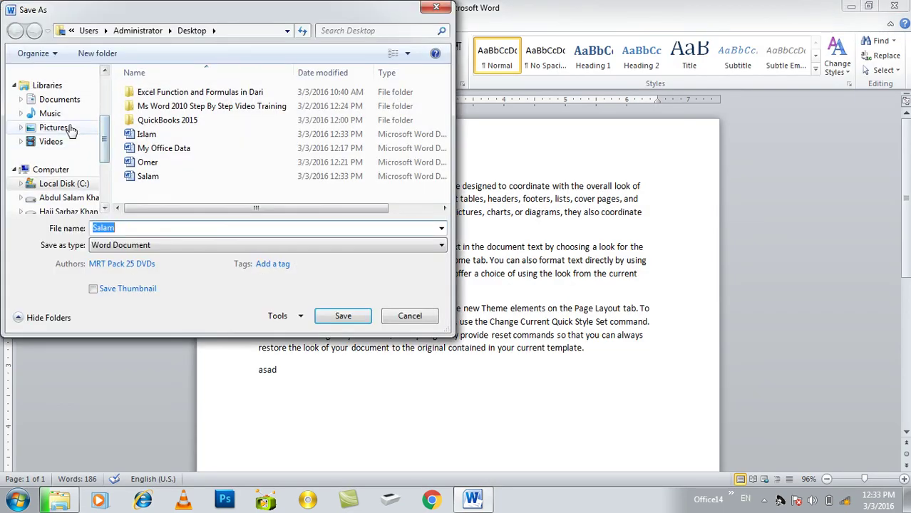
click(59, 99)
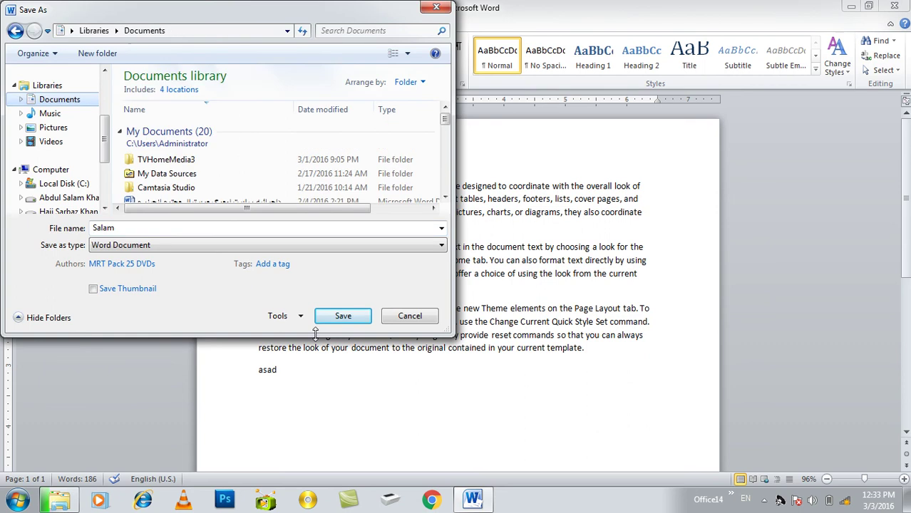
click(353, 320)
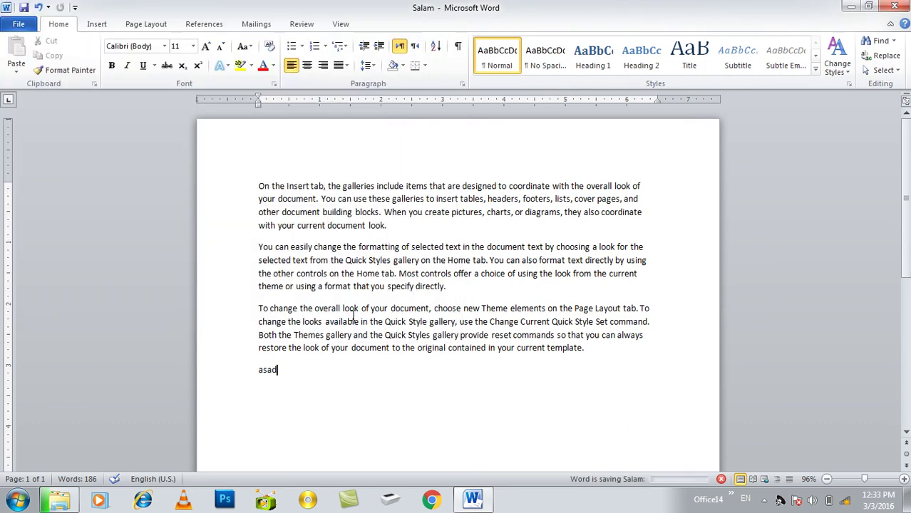
Save Salam to the Desktop with PDF as the file type.
click(19, 23)
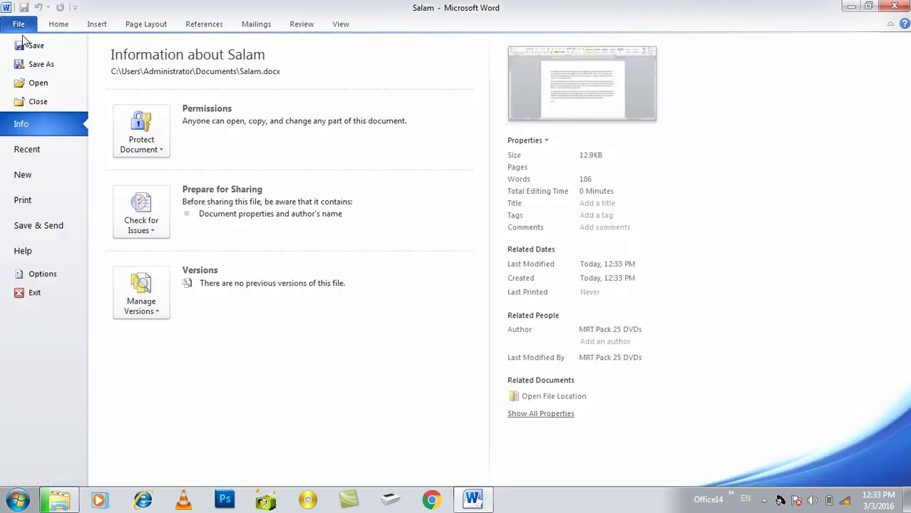
click(41, 67)
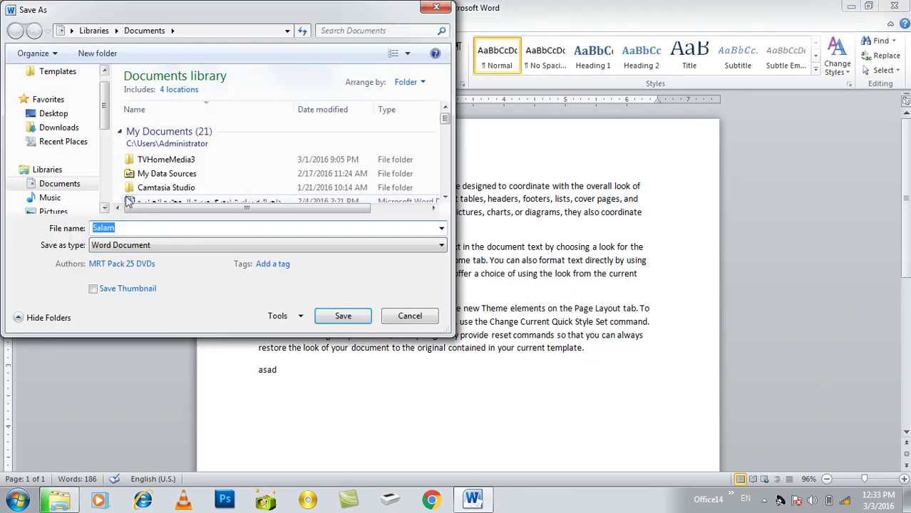
click(152, 243)
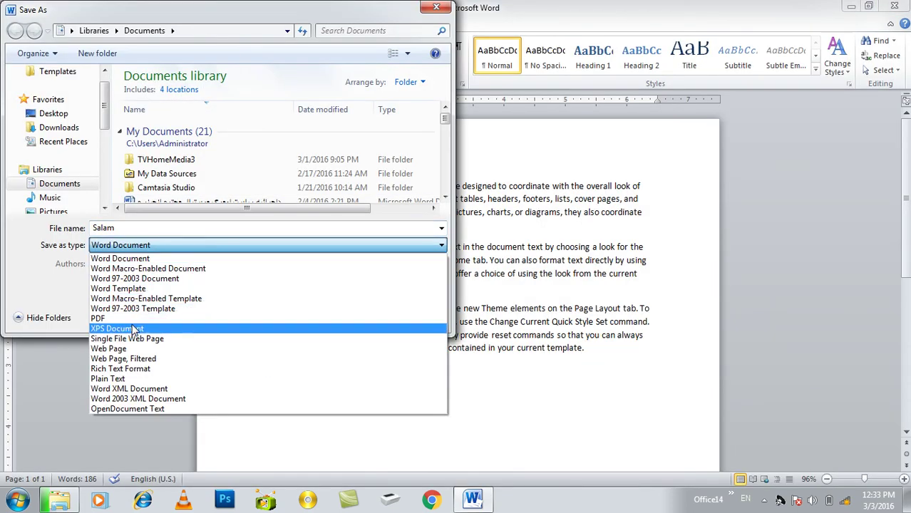
click(135, 319)
click(57, 114)
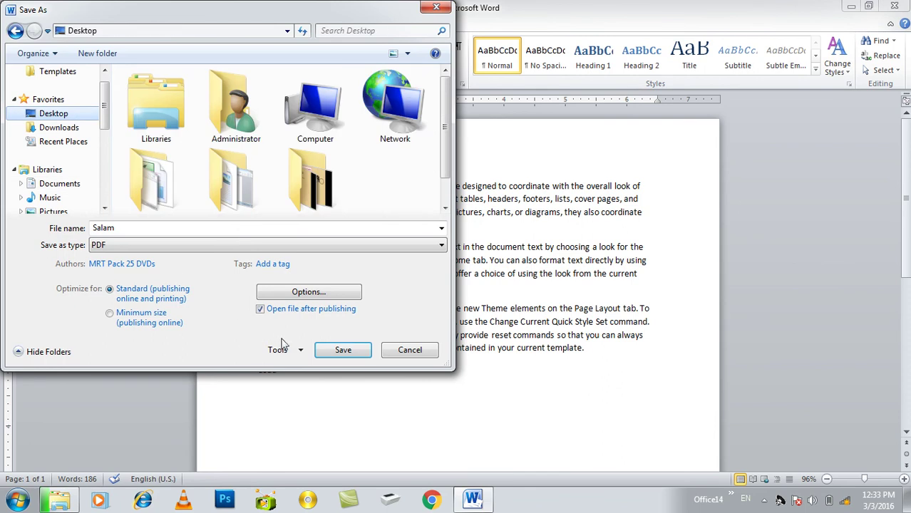
click(329, 350)
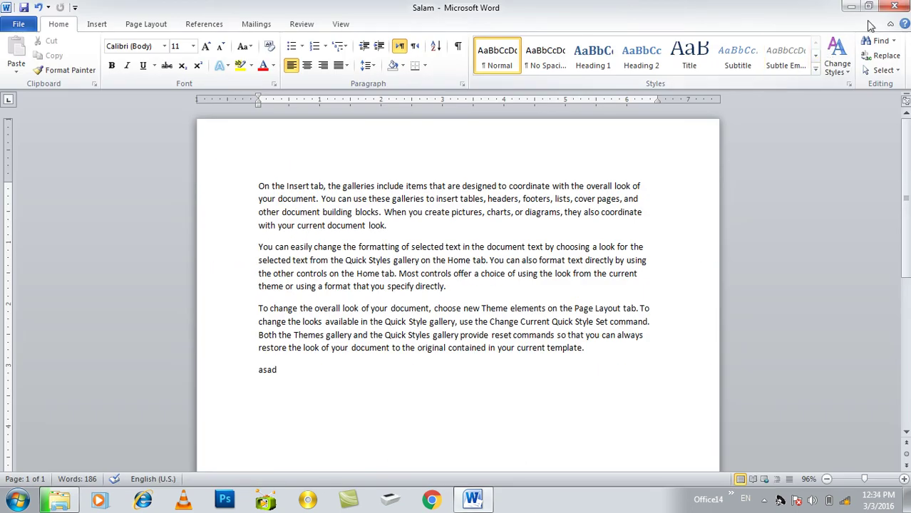
Close Salam, start a blank document, and reopen Salam from the Desktop via File > Open.
key(ctrl+w)
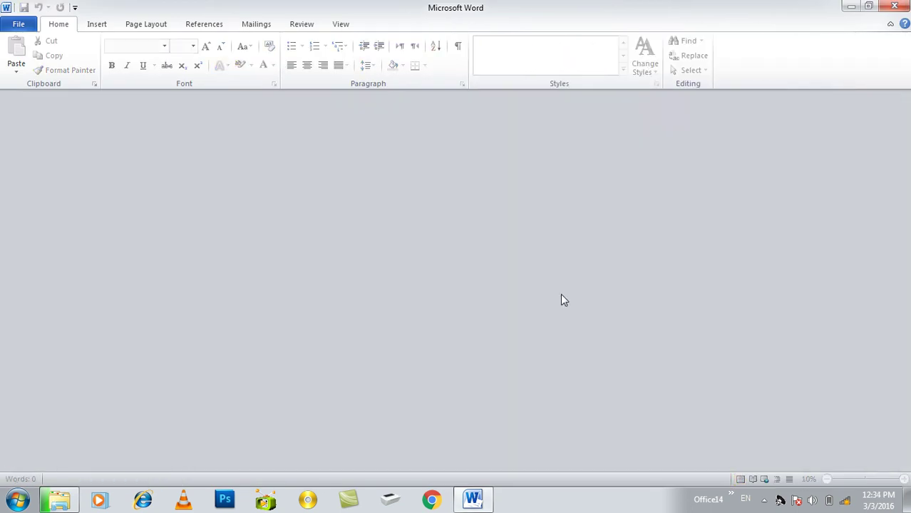
key(ctrl+n)
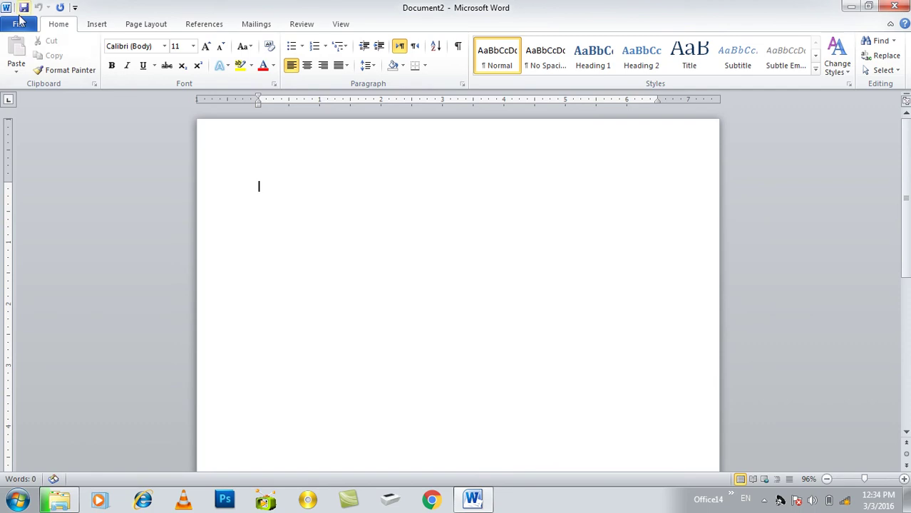
click(19, 24)
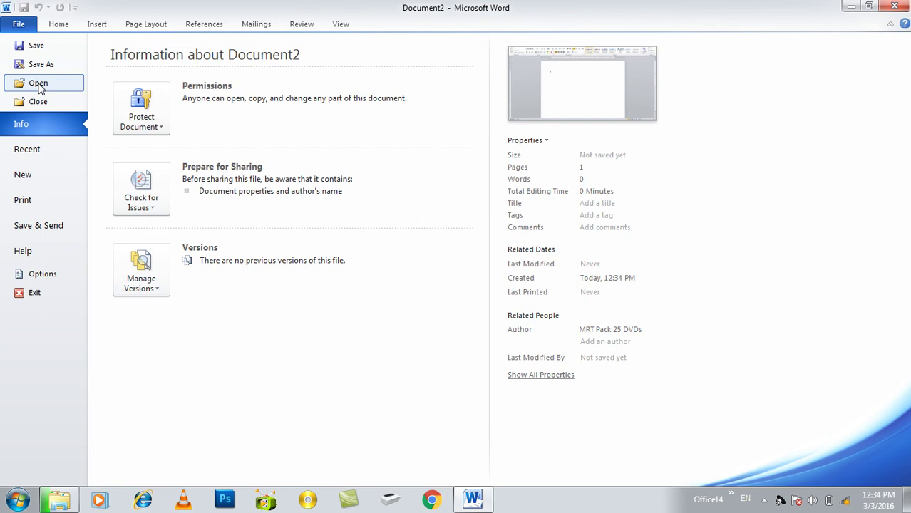
click(38, 84)
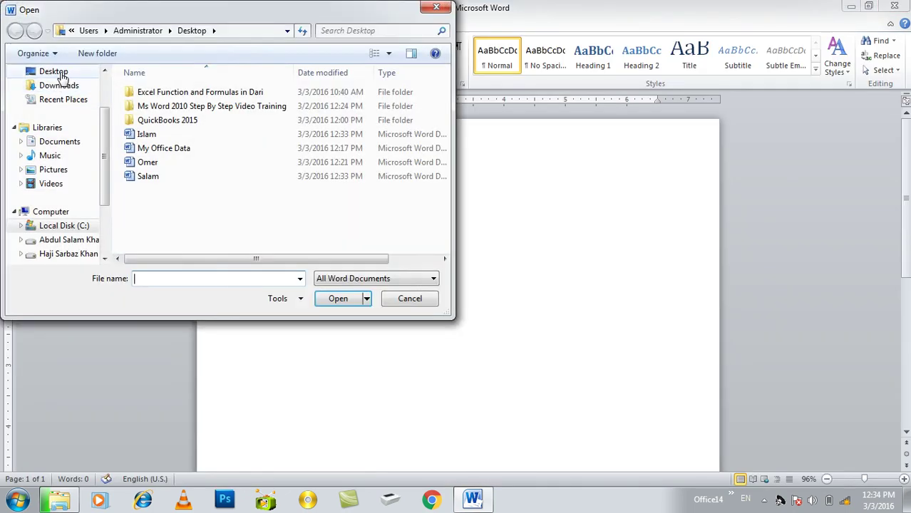
click(63, 77)
click(57, 142)
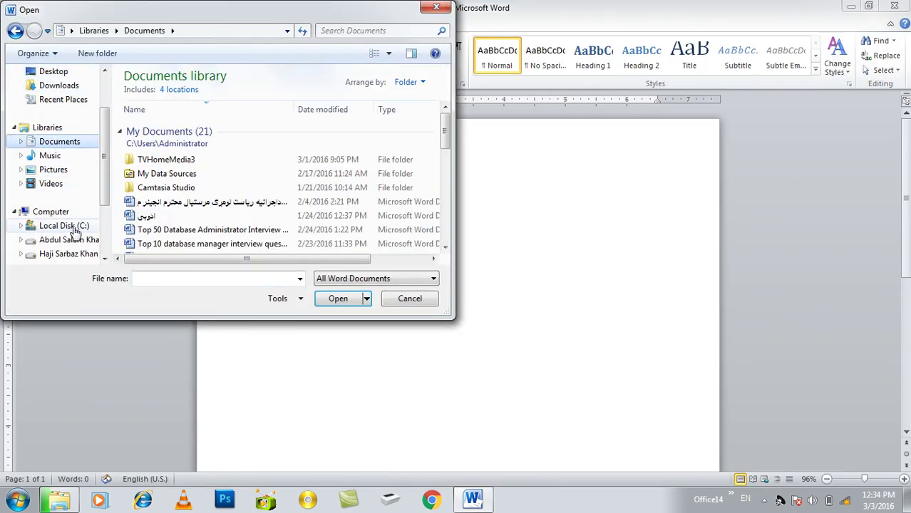
click(60, 73)
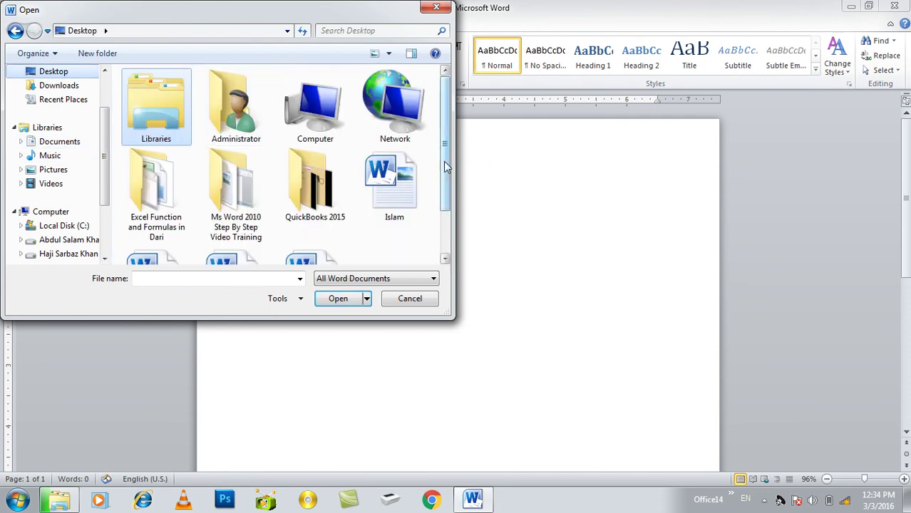
drag(445, 166, 452, 244)
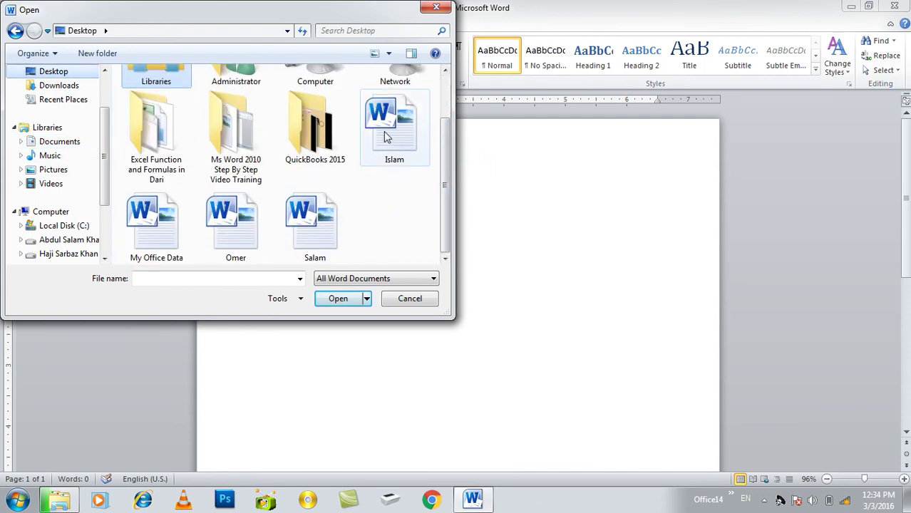
double_click(328, 230)
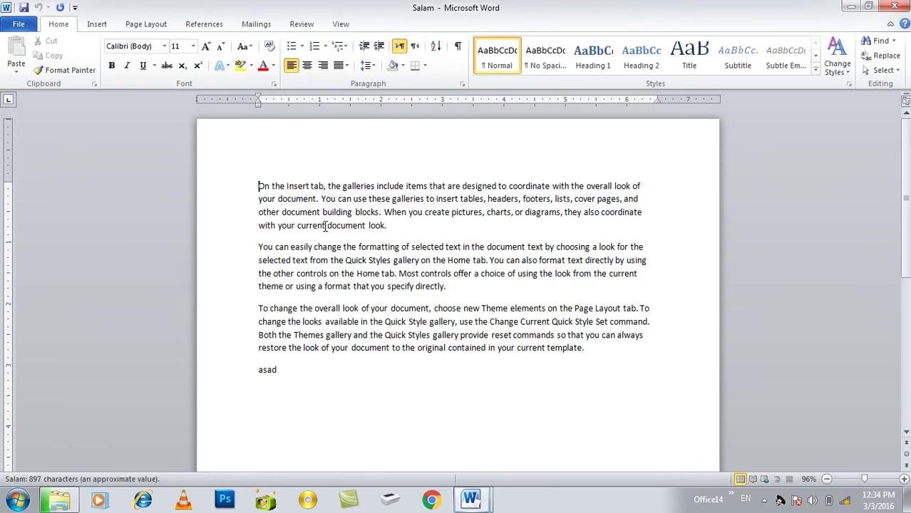
Reopen Salam from the Desktop once more through File > Open.
key(ctrl+n)
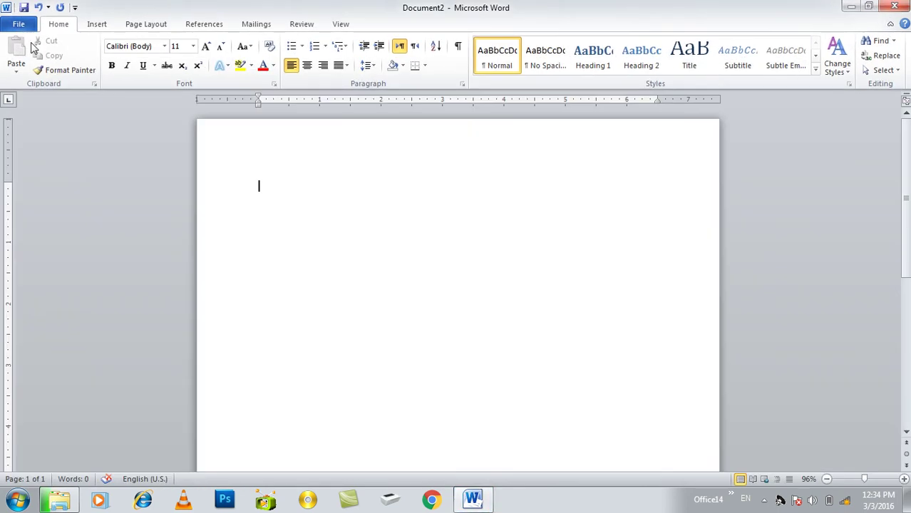
click(19, 24)
click(37, 82)
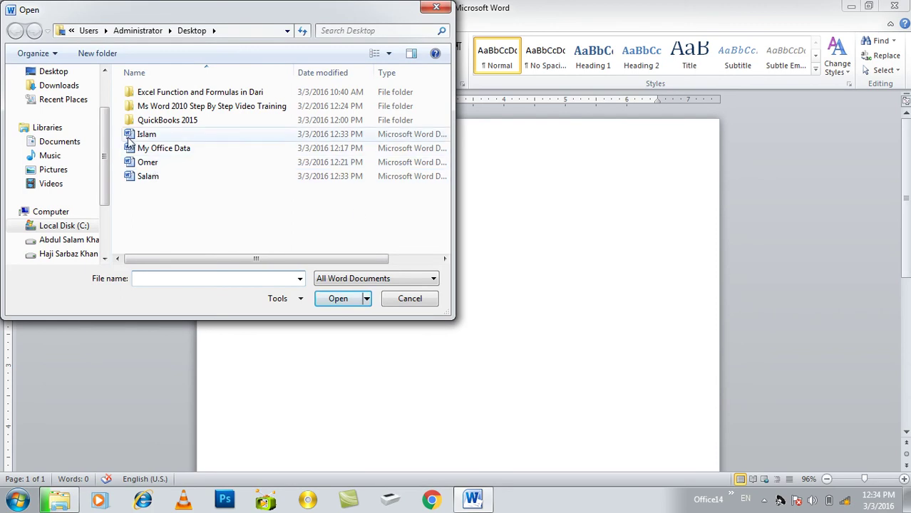
click(146, 176)
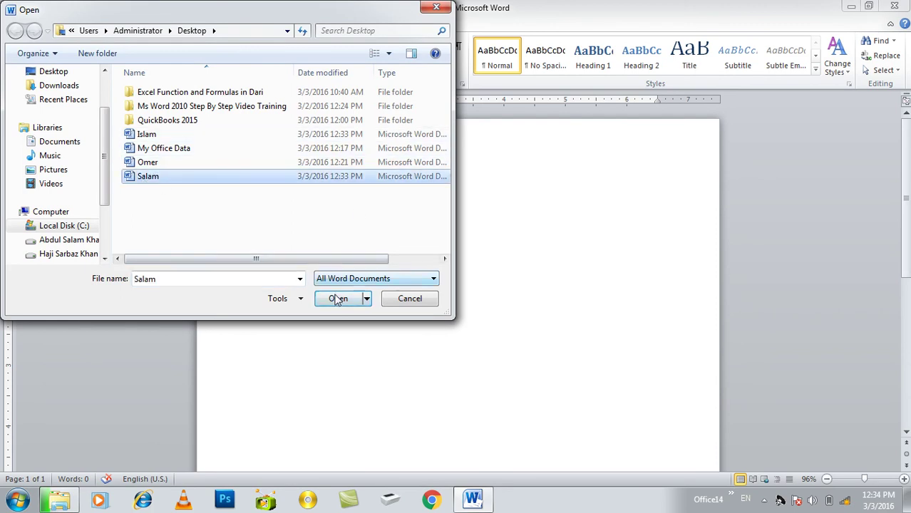
click(338, 299)
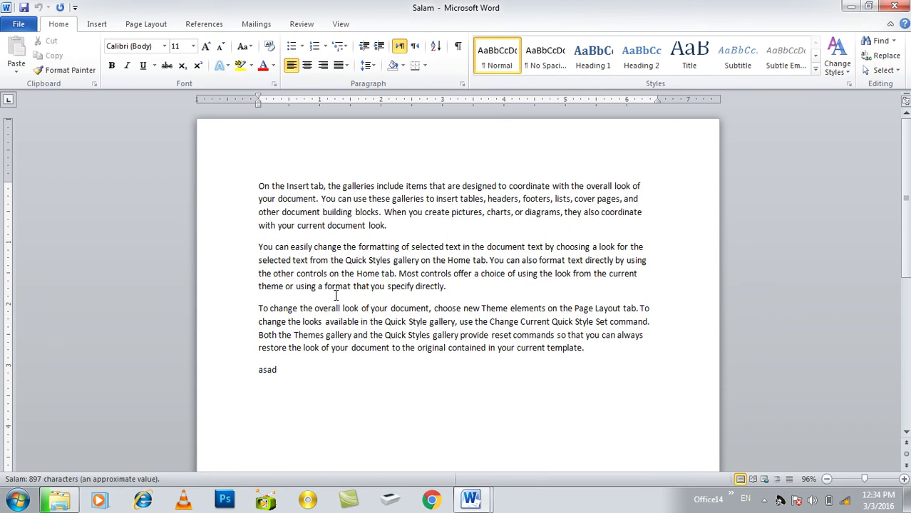
Select Salam in the Ctrl+O Open dialog, view its alternative open options, then dismiss.
key(ctrl+n)
key(ctrl+o)
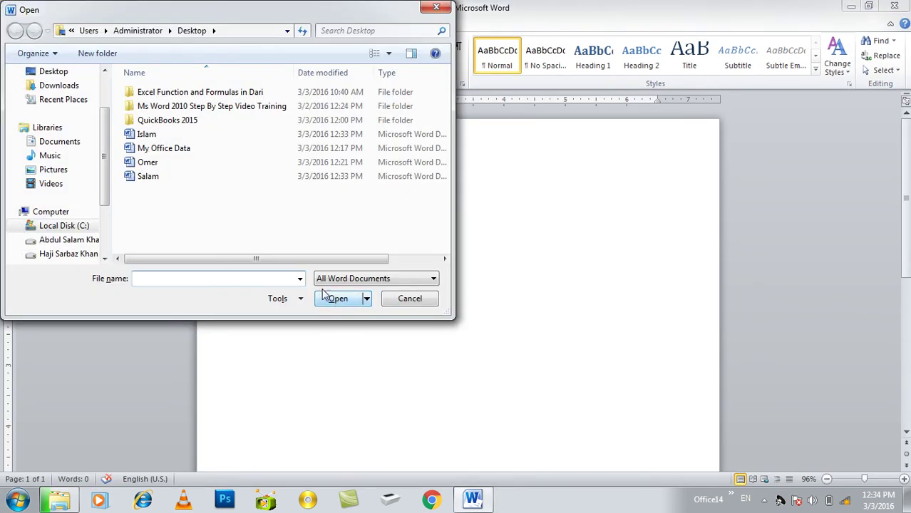
click(132, 179)
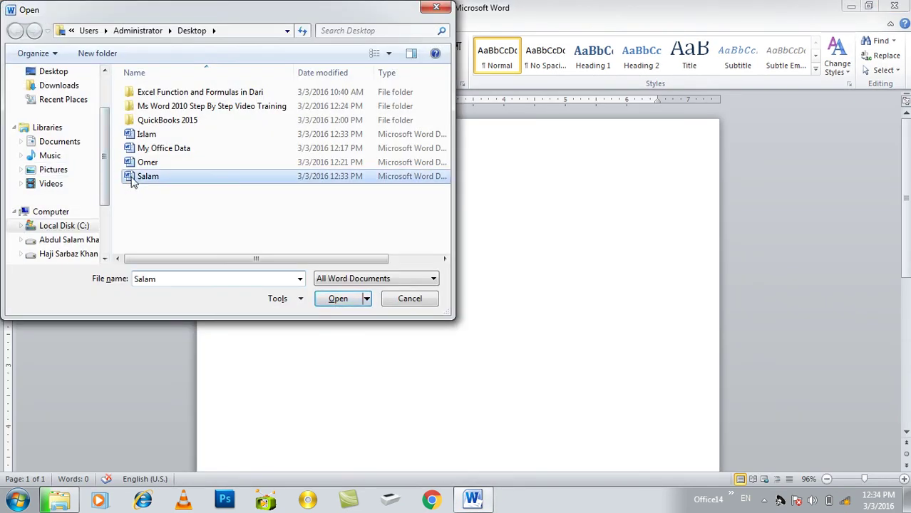
click(367, 299)
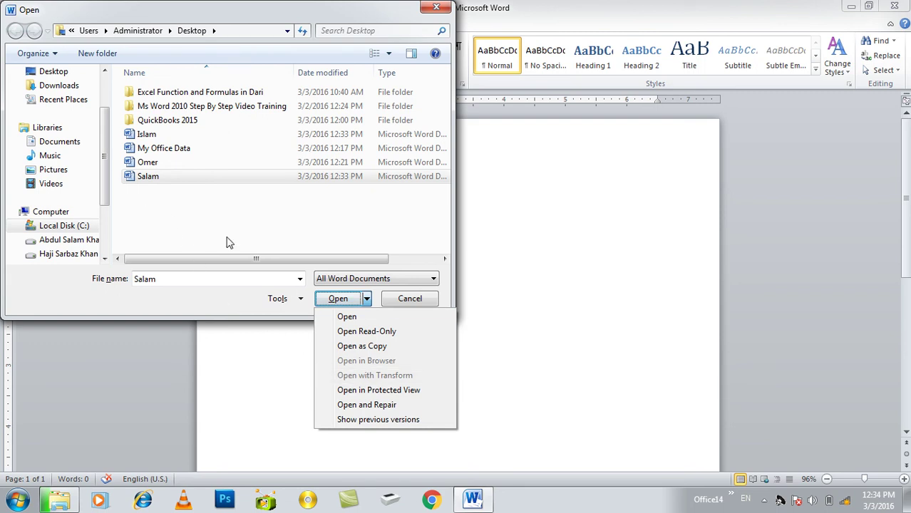
click(350, 346)
Generate three sample paragraphs in the new blank document with =rand().
text(=rand())
key(Return)
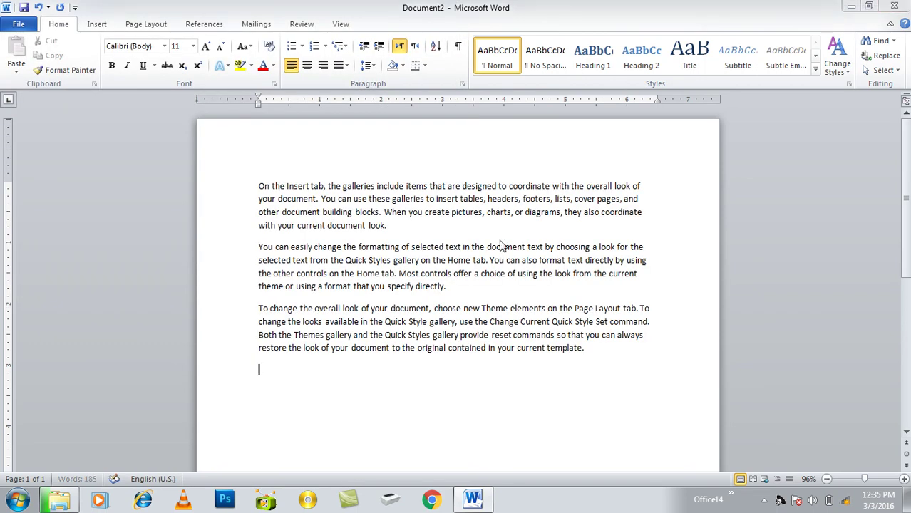
key(ctrl+s)
Save the sample text to the Desktop as a Web Page named 'On the Insert tab'.
scroll(68, 107, up, 3)
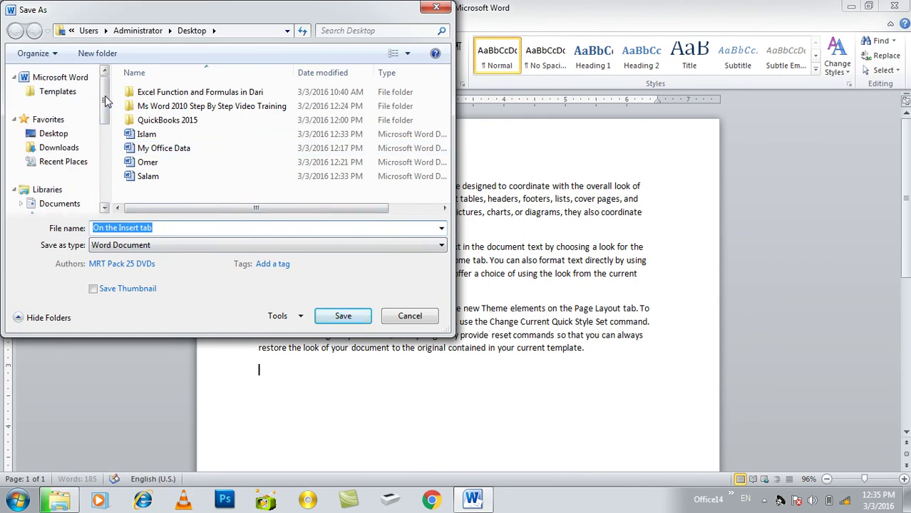
click(44, 134)
click(218, 246)
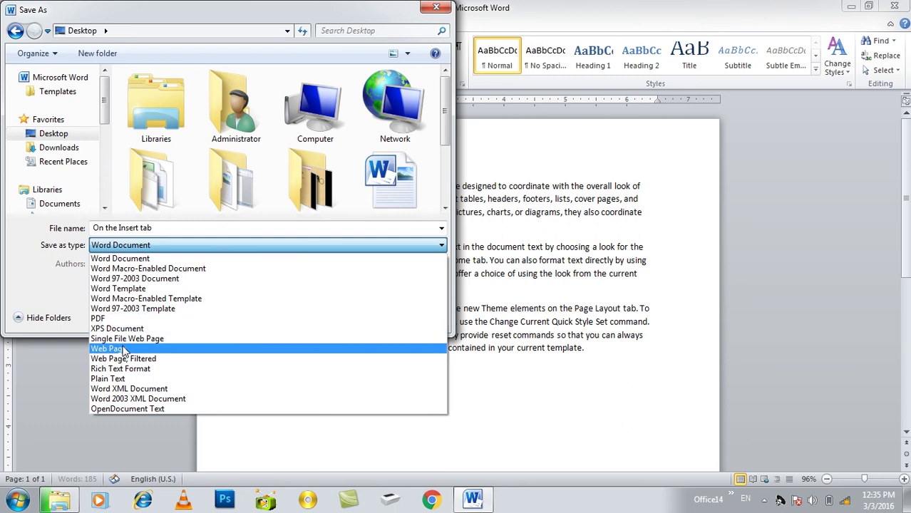
click(122, 350)
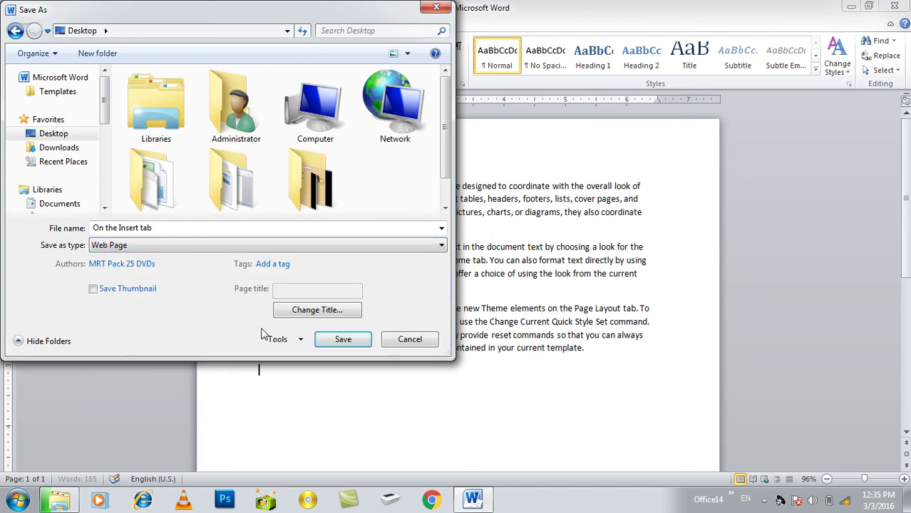
click(328, 341)
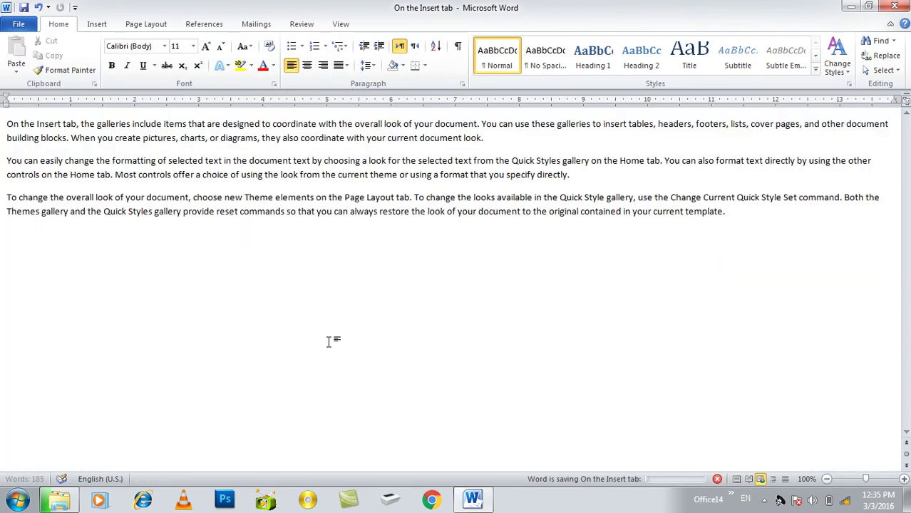
click(20, 27)
Close the On the Insert tab web page.
click(27, 98)
click(24, 25)
key(Escape)
Check On the Insert tab for previous versions in the Open dialog, find none, and cancel.
key(ctrl+o)
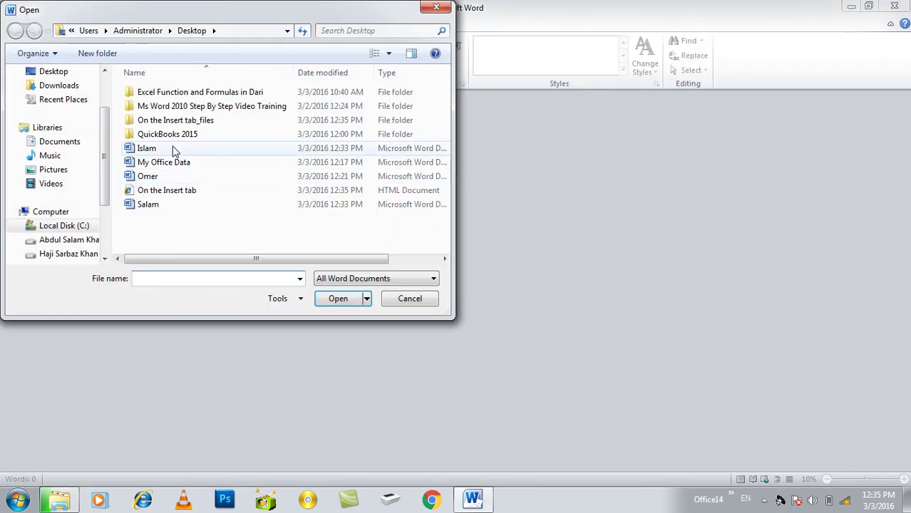
click(170, 192)
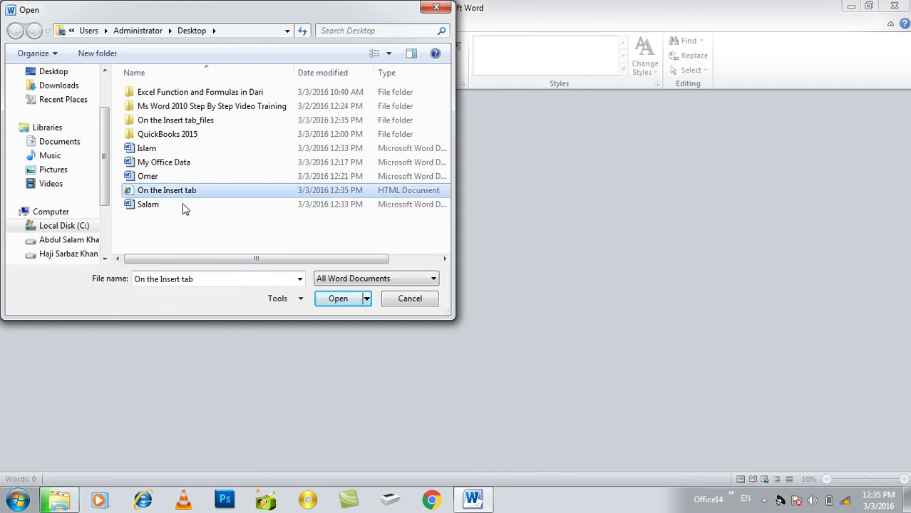
click(367, 301)
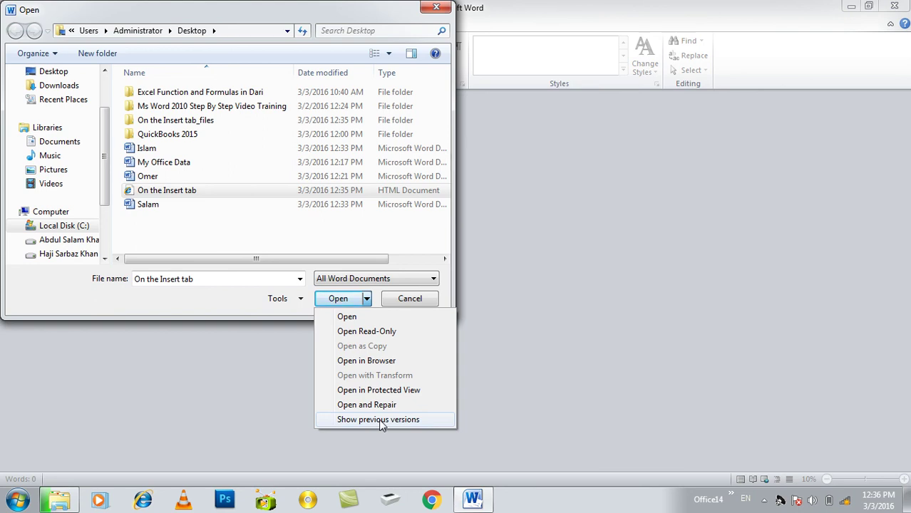
click(380, 421)
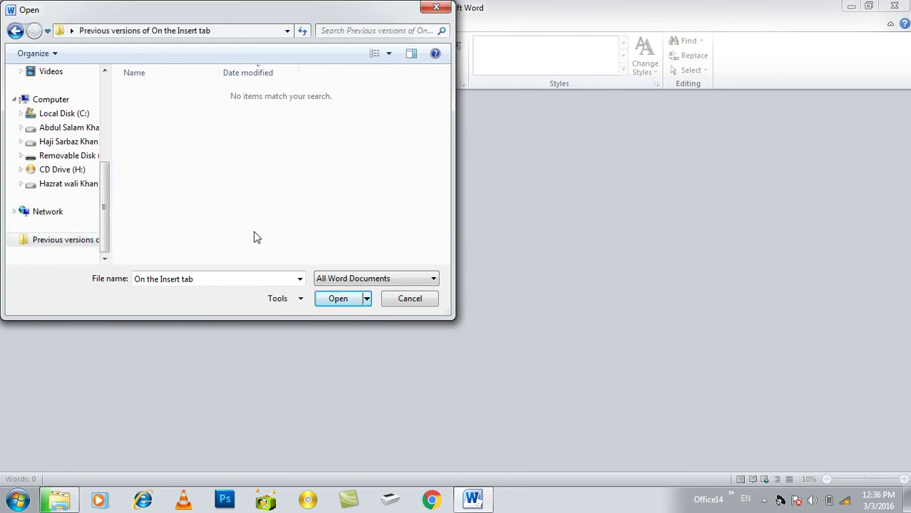
click(411, 300)
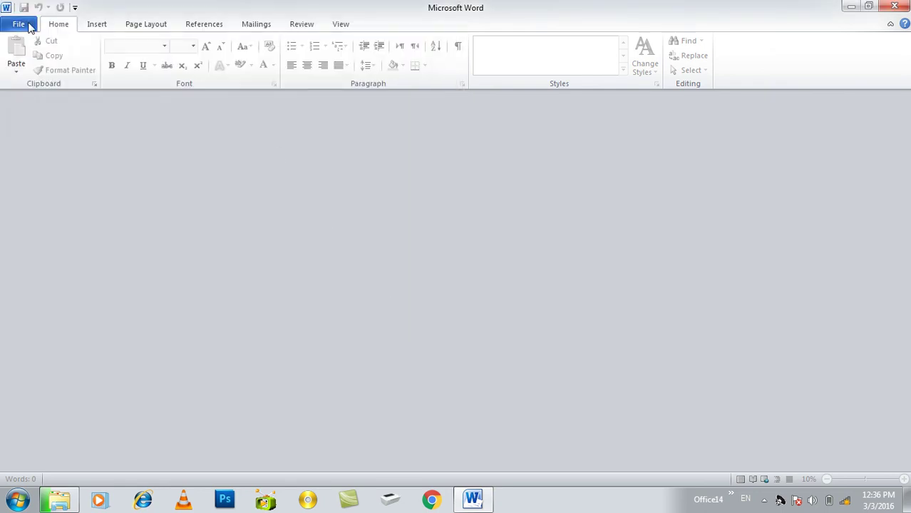
Create blank Document3, try the Open and Save As dialogs without saving, then view its Info page.
click(19, 24)
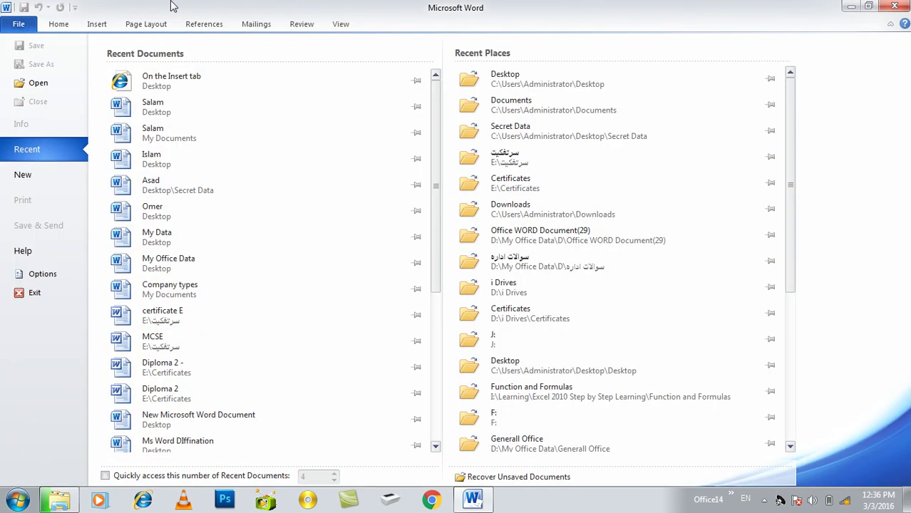
key(ctrl+n)
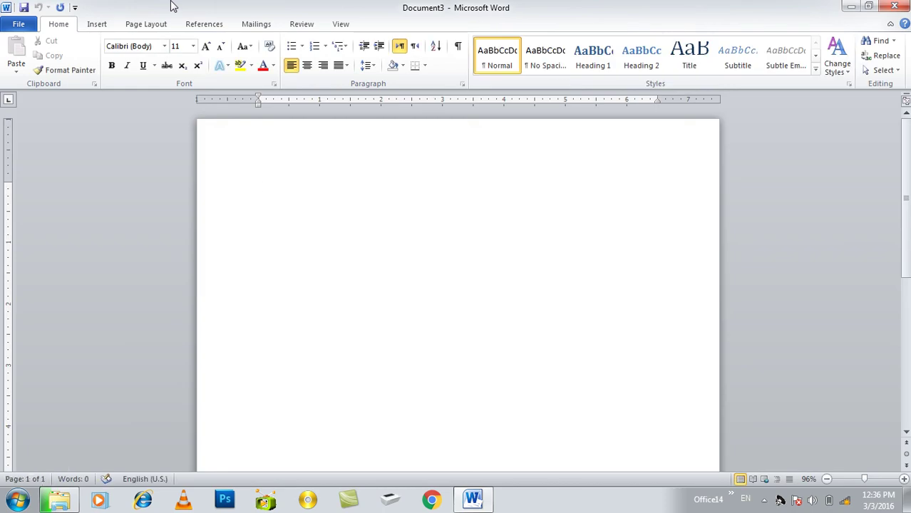
key(ctrl+o)
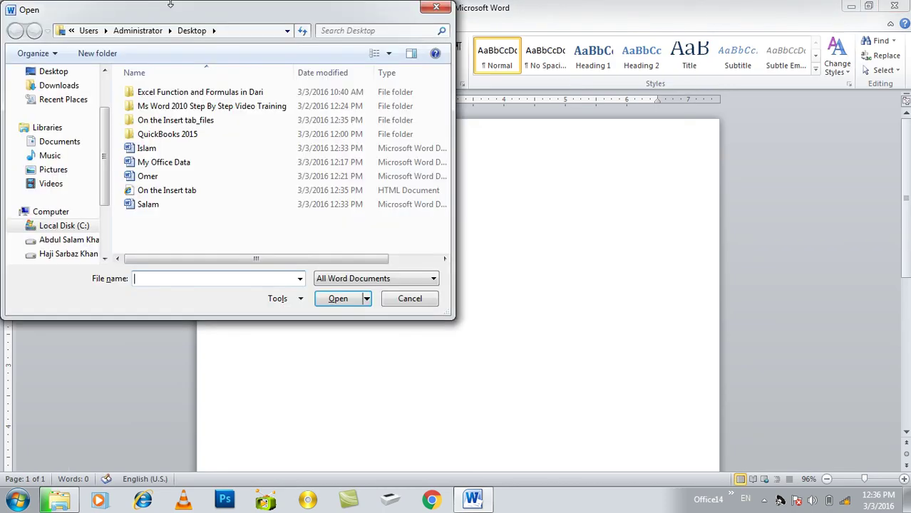
key(Escape)
key(ctrl+o)
key(Escape)
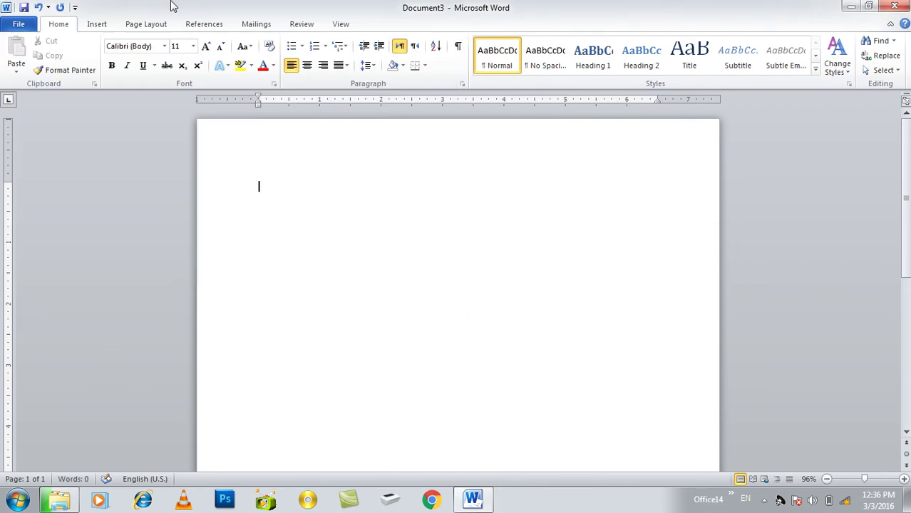
key(ctrl+s)
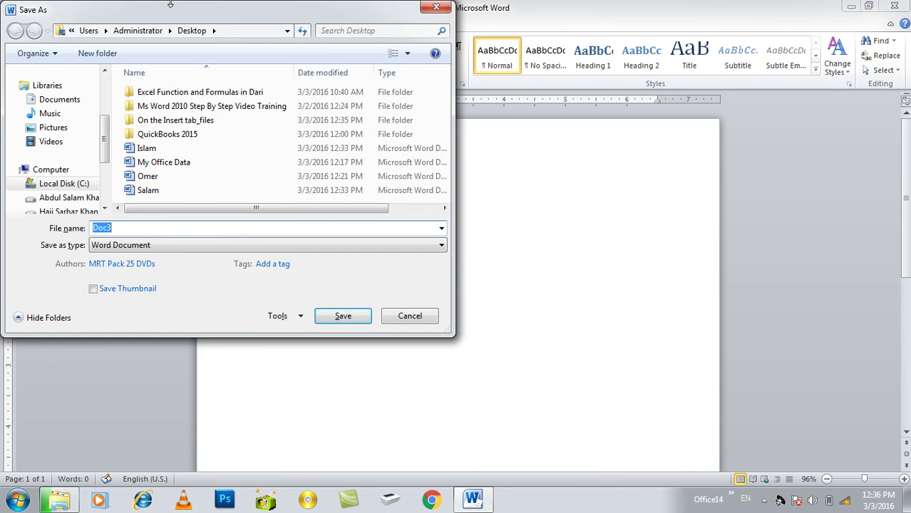
key(Escape)
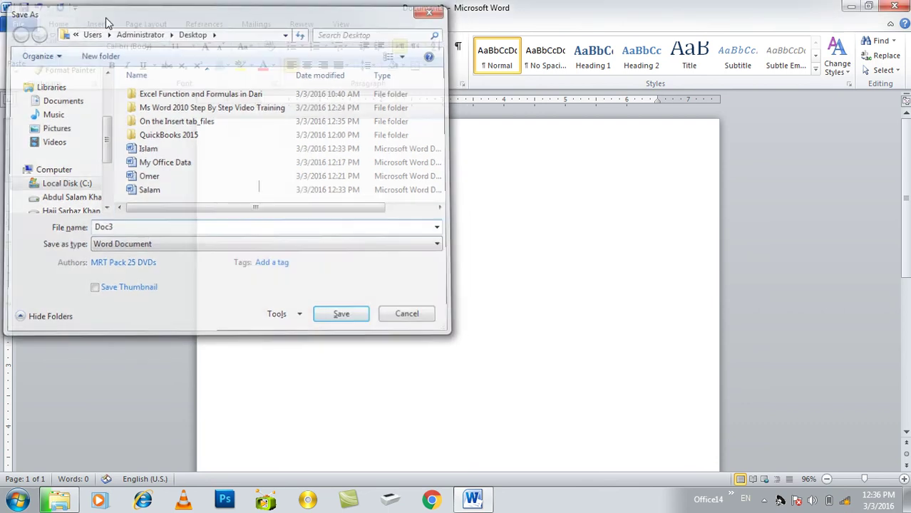
click(29, 24)
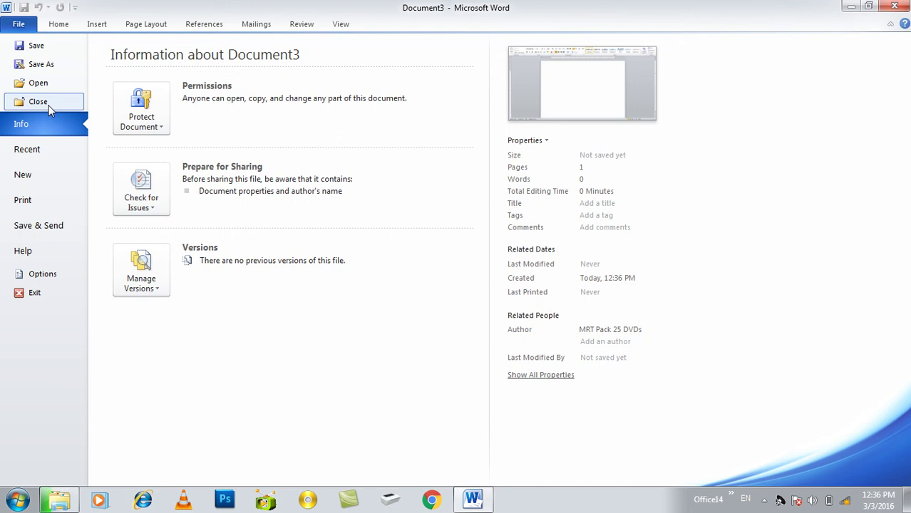
Reopen Salam from the Recent documents list, then close it again.
key(Escape)
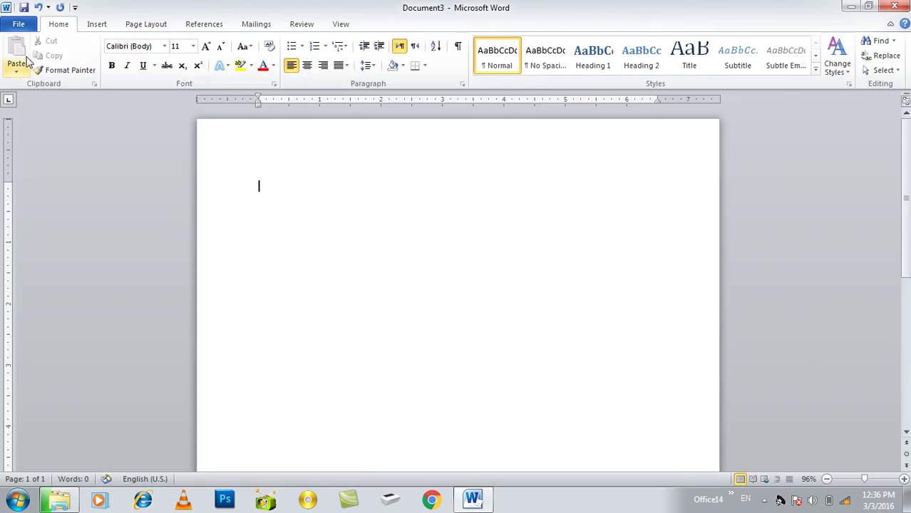
click(17, 25)
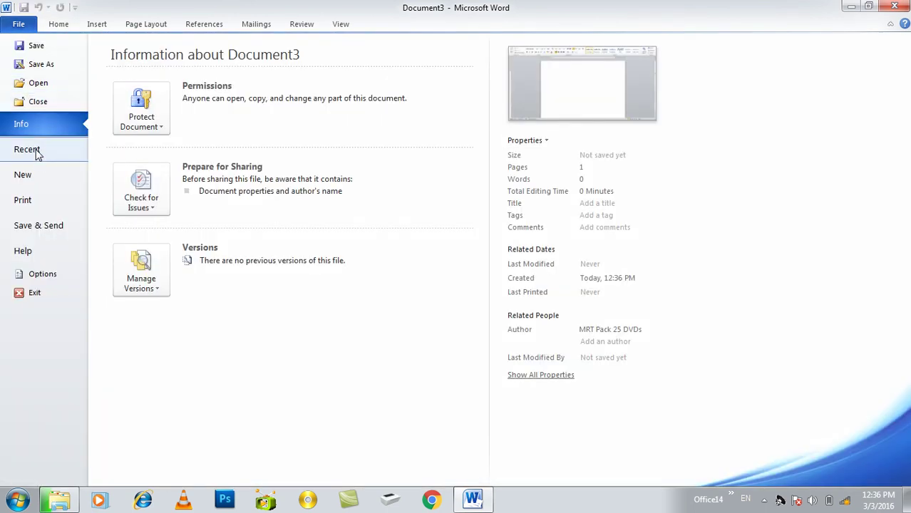
click(35, 150)
click(150, 107)
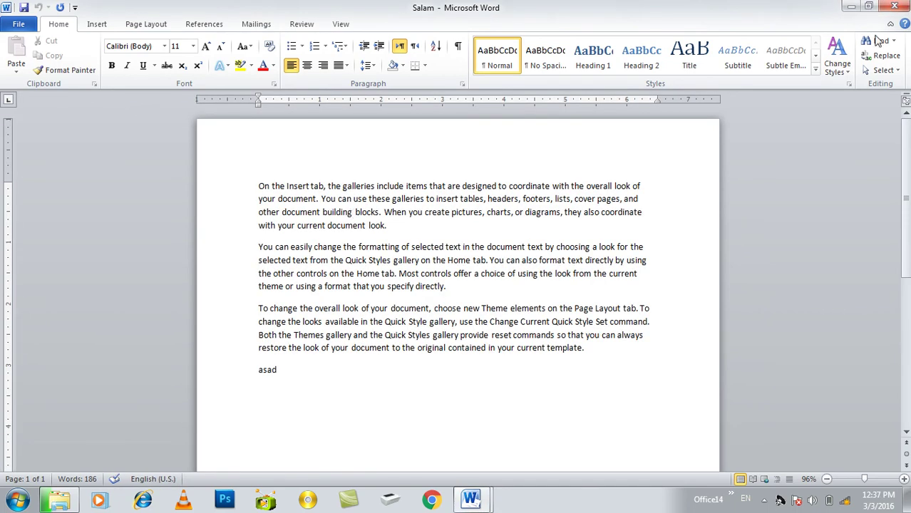
click(855, 8)
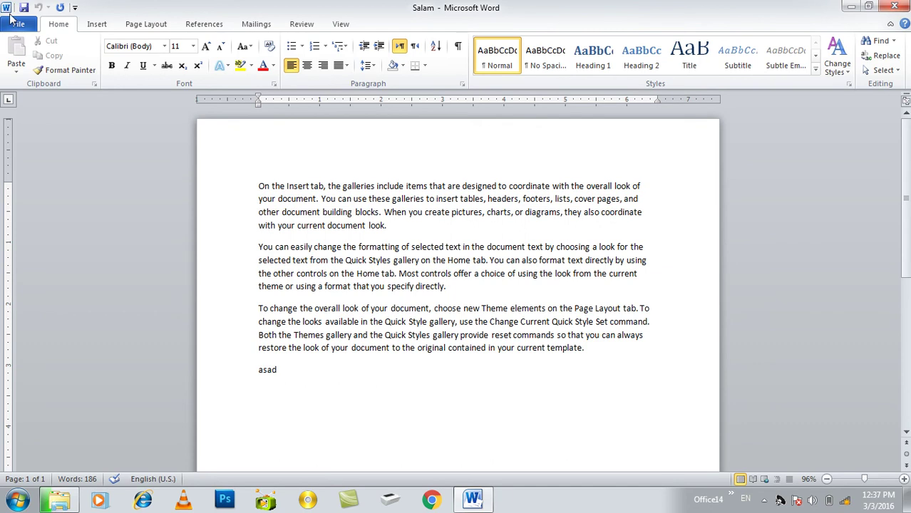
click(18, 23)
key(Escape)
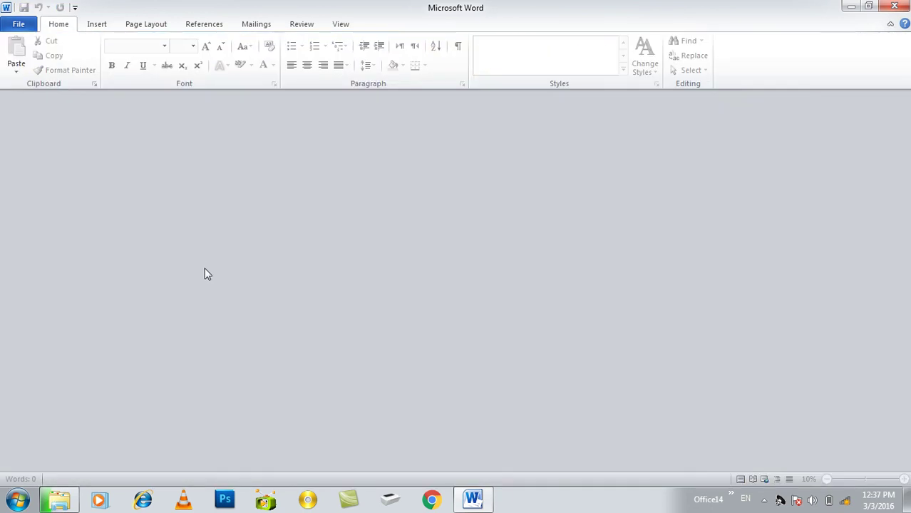
Exit Word via File > Exit, then relaunch it from Run and close it with Alt+F4 twice.
click(19, 24)
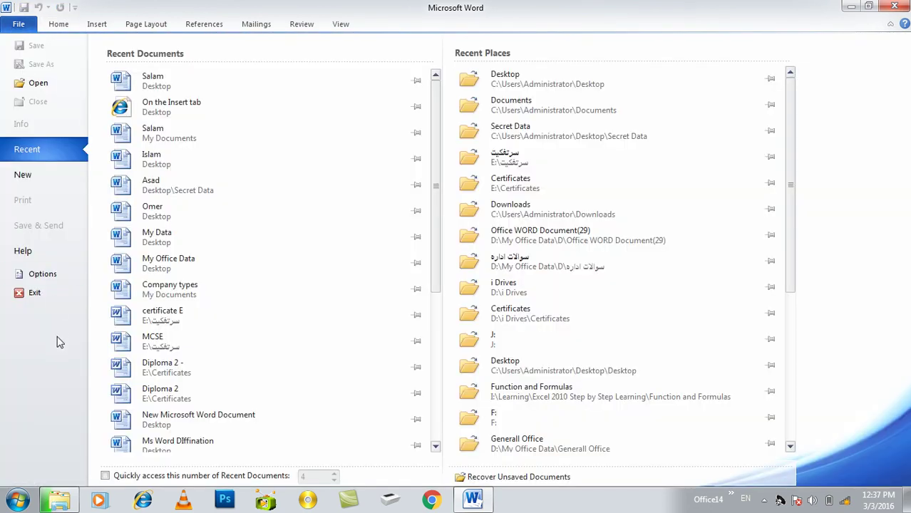
click(50, 300)
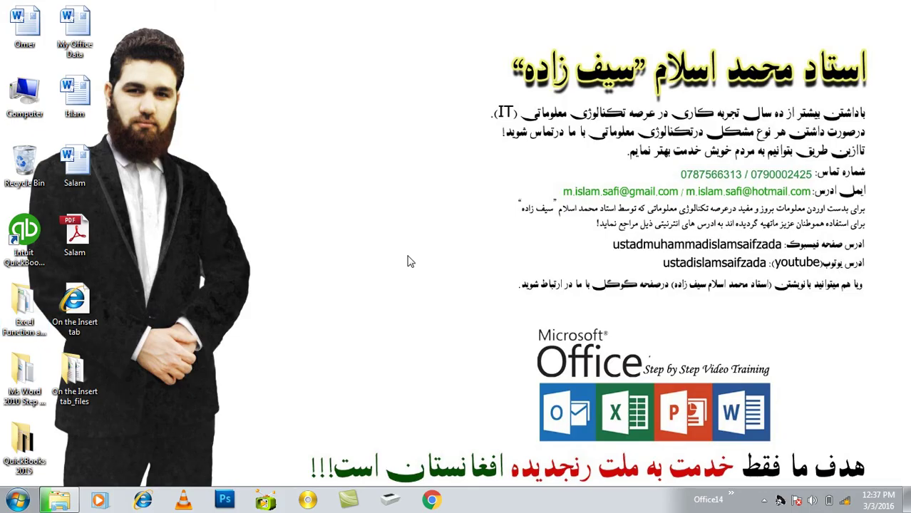
key(super+r)
key(Return)
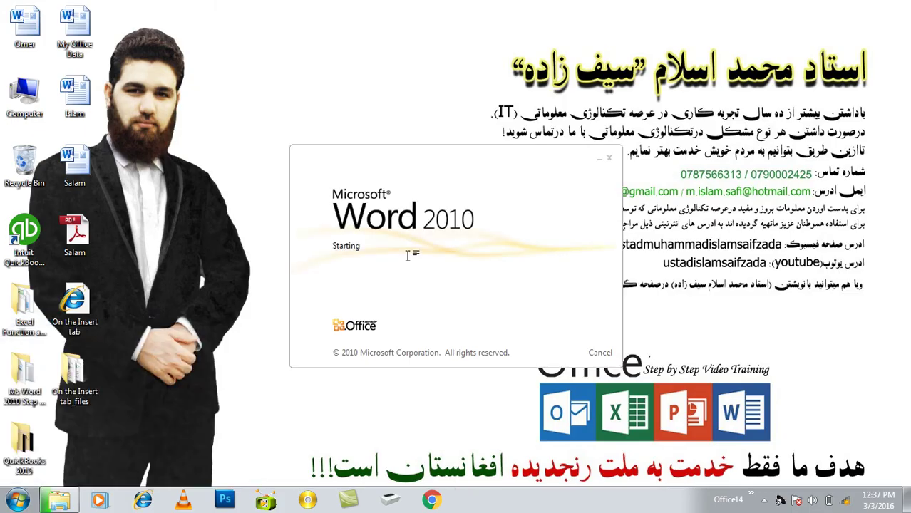
key(alt)
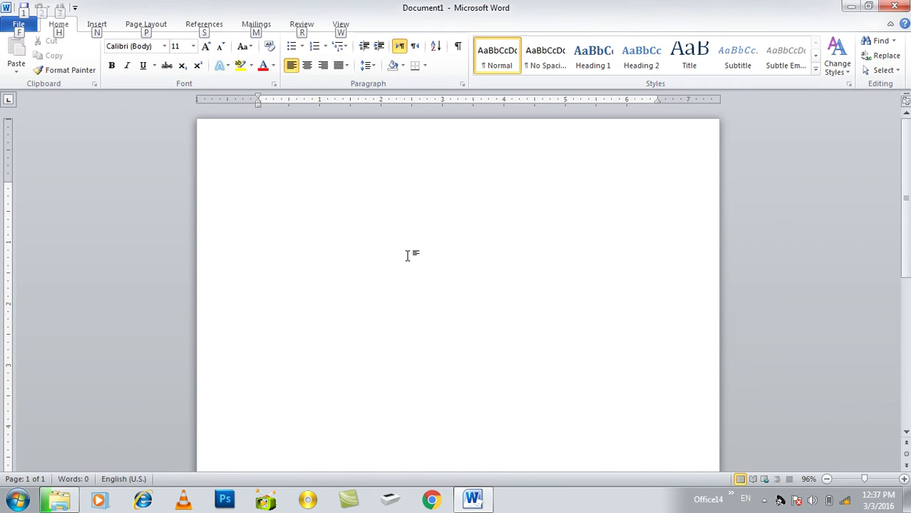
key(alt+F4)
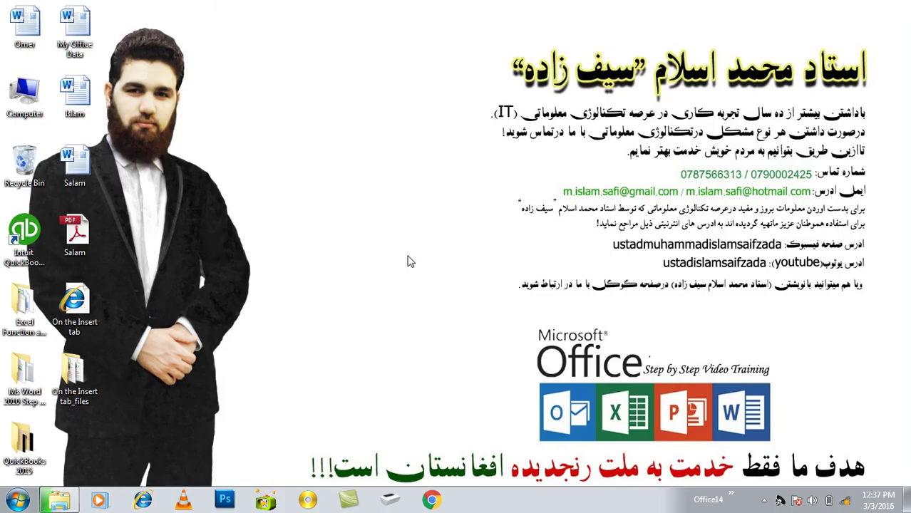
key(super+r)
key(Return)
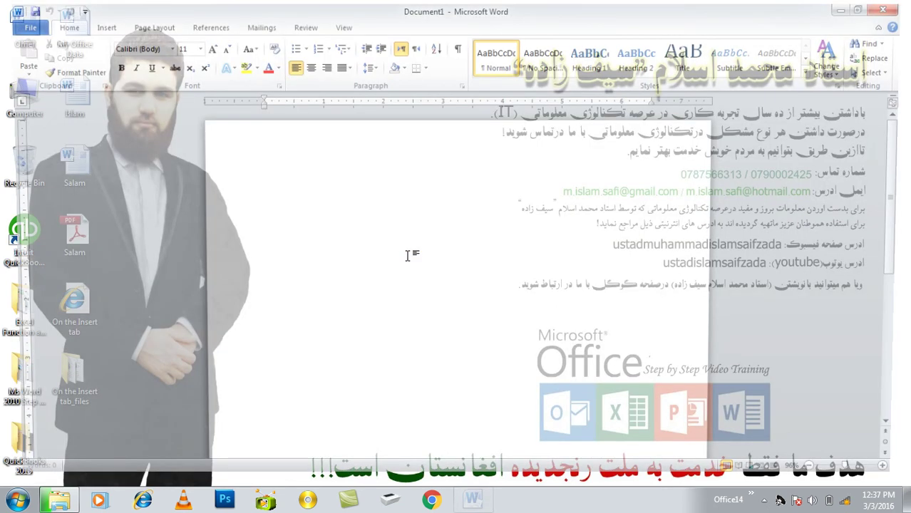
key(alt+F4)
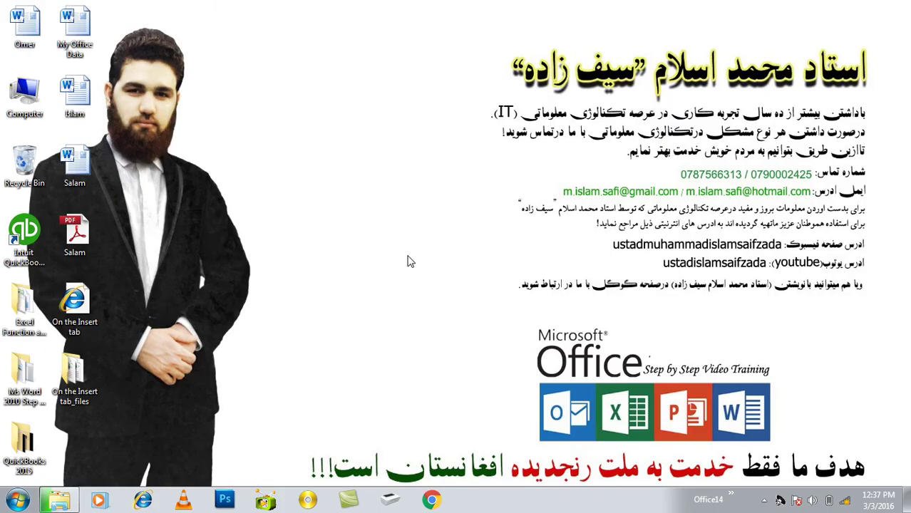
Relaunch Word, close blank Document1, and open a new Document2 showing its Info page.
key(super+r)
key(Return)
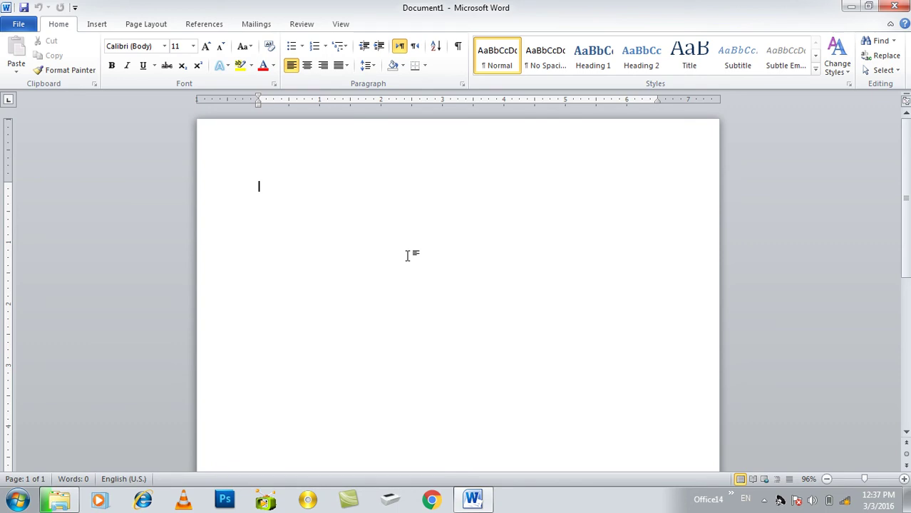
key(ctrl+w)
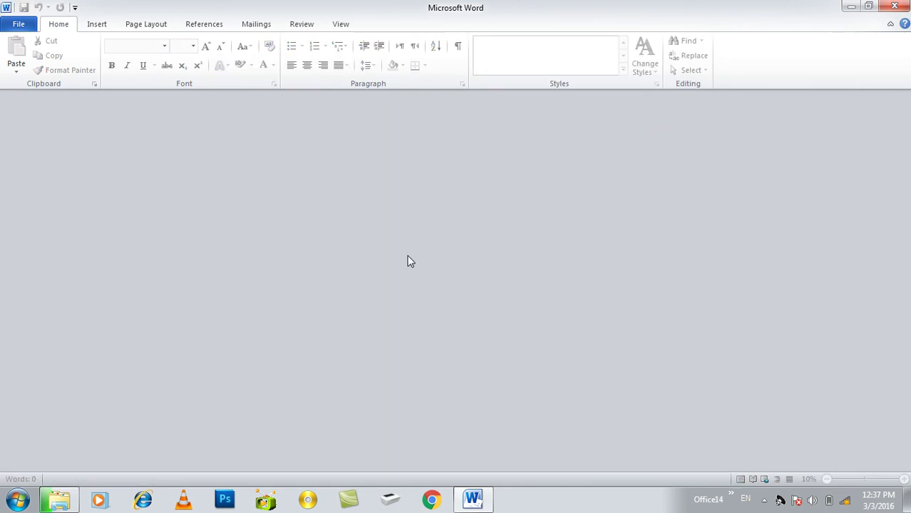
key(ctrl+n)
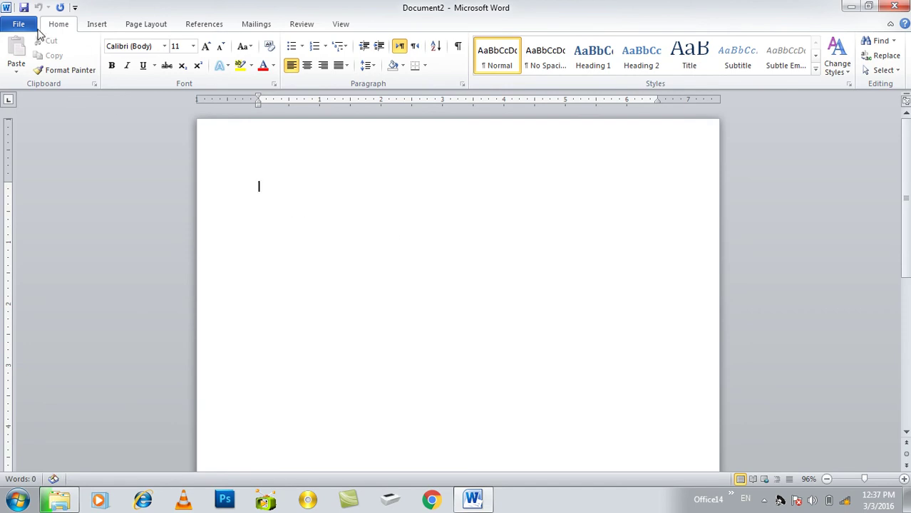
click(22, 26)
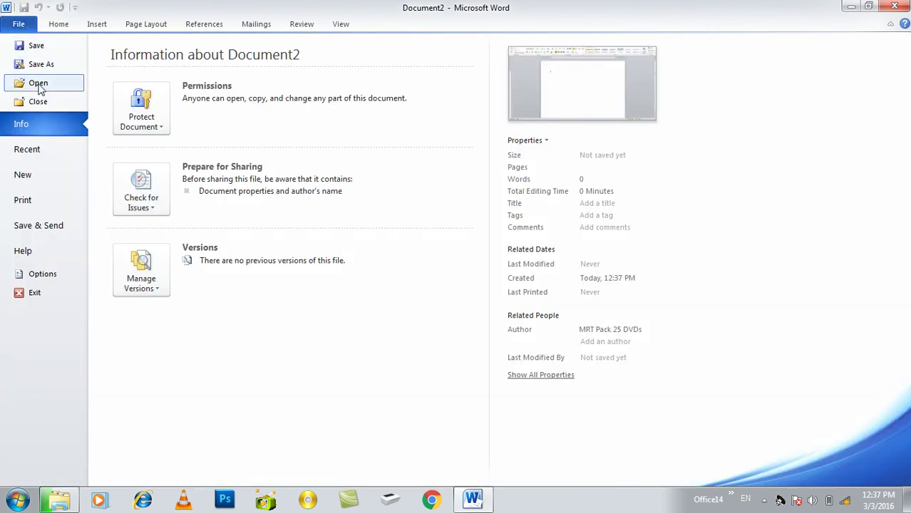